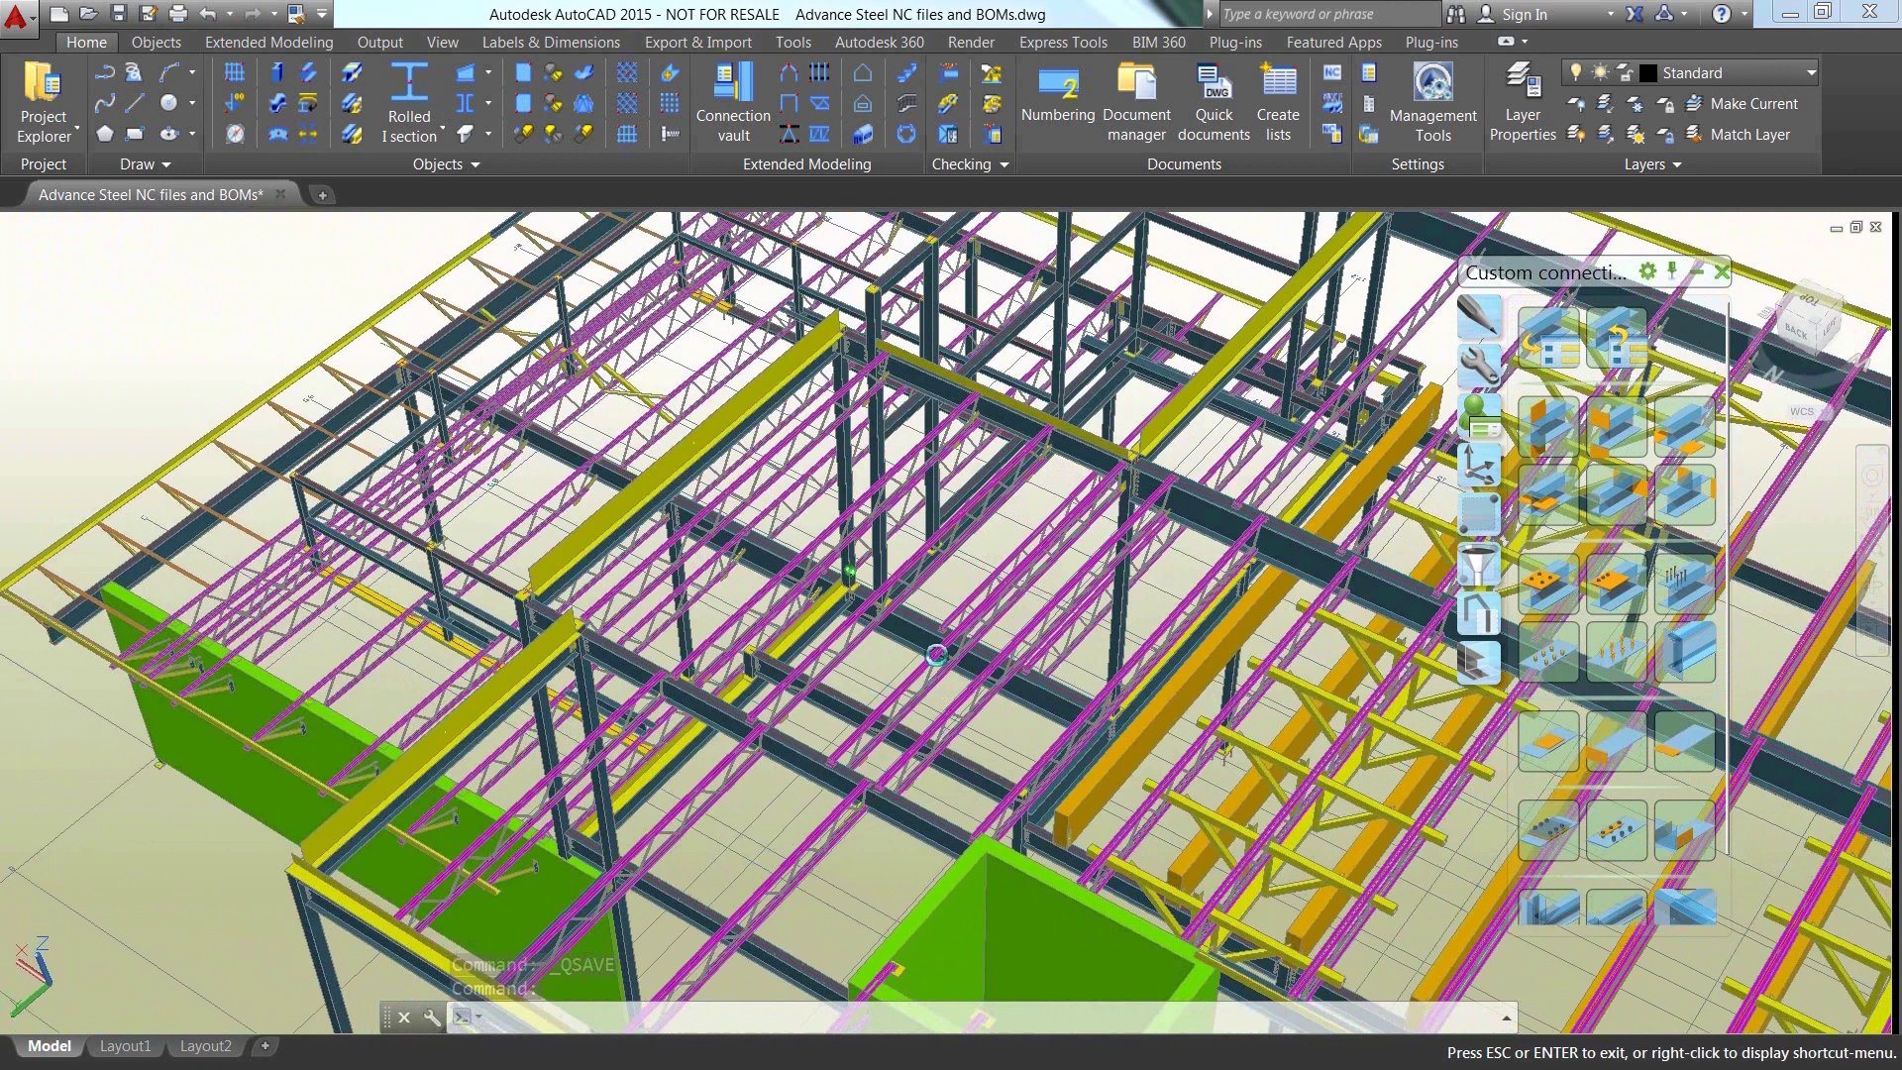
# Select the beams in the left part of the structural frame with a crossing window.
pyautogui.moveTo(616, 423)
pyautogui.mouseDown()
pyautogui.moveTo(587, 576)
pyautogui.moveTo(543, 598)
pyautogui.moveTo(457, 567)
pyautogui.moveTo(428, 501)
pyautogui.moveTo(443, 461)
pyautogui.mouseUp()
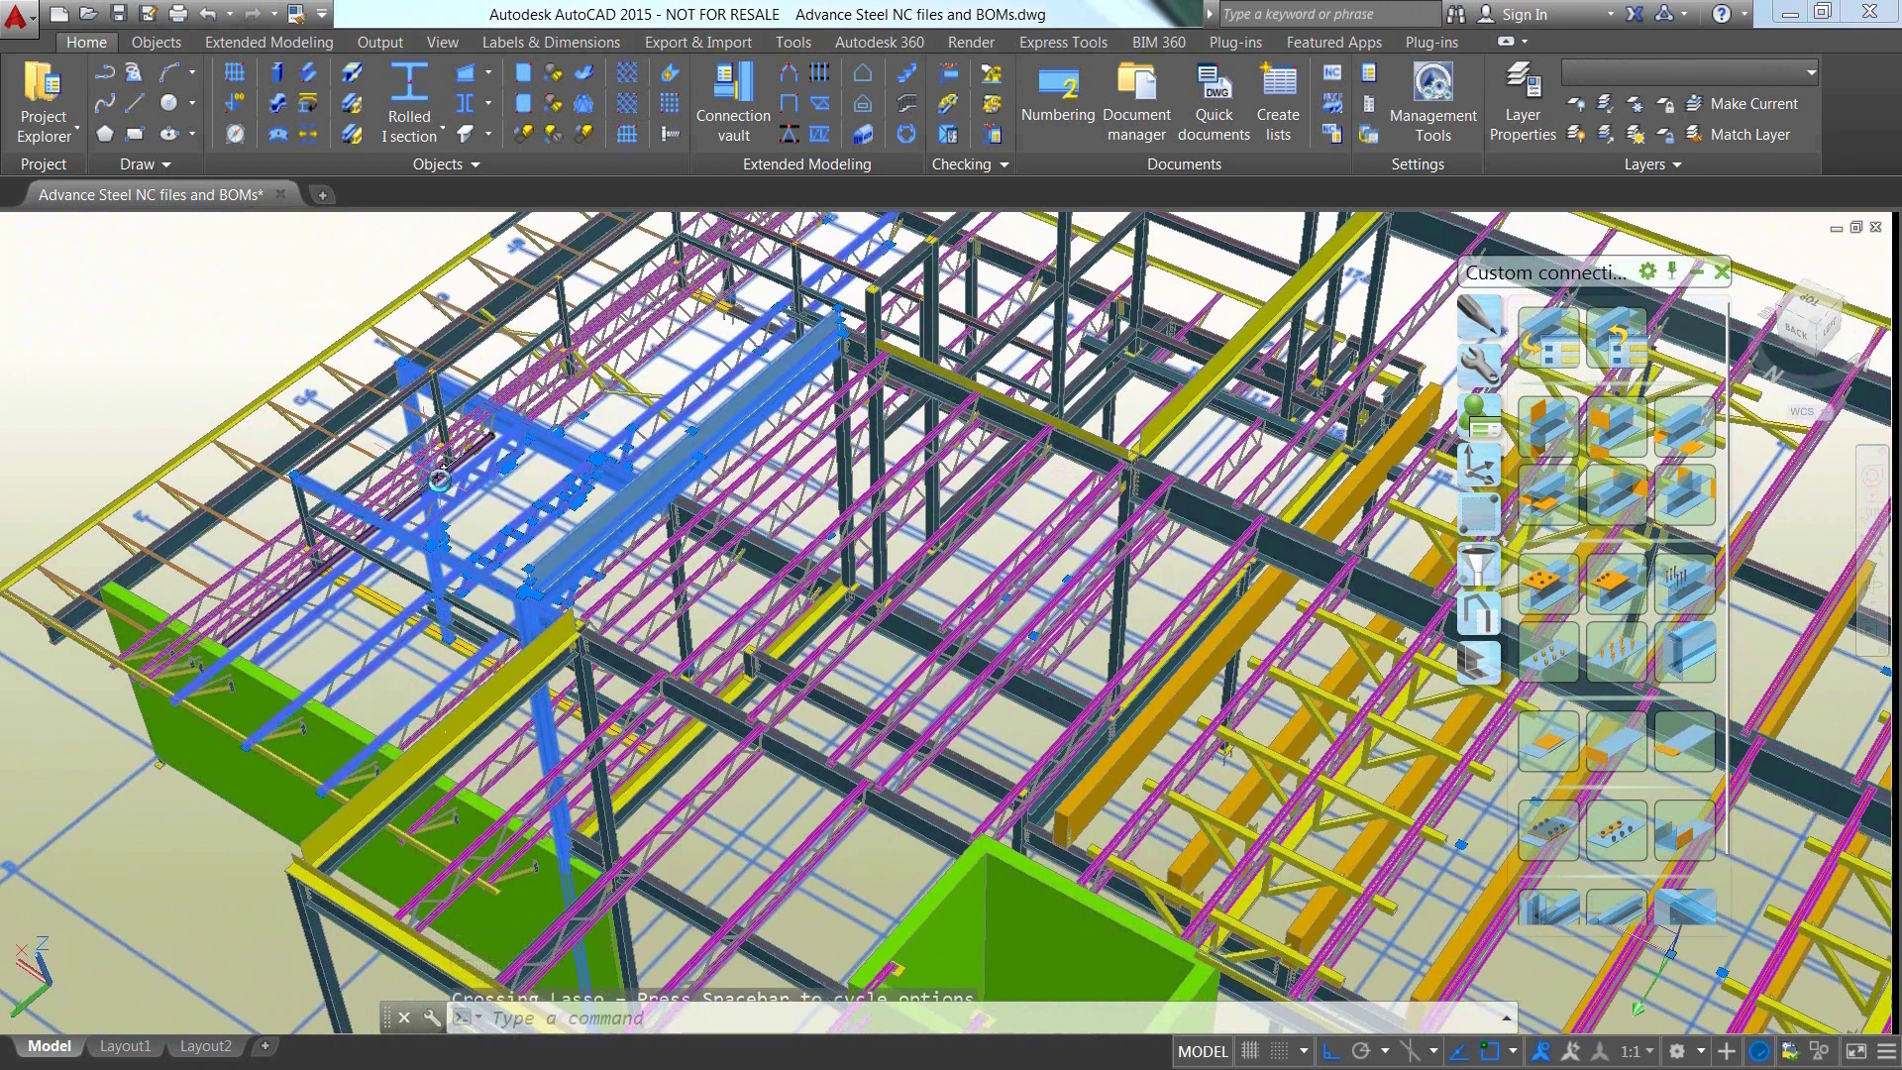
# Create NC files for the selected beams, then select all 755 plates and create their DXF files.
pyautogui.click(380, 41)
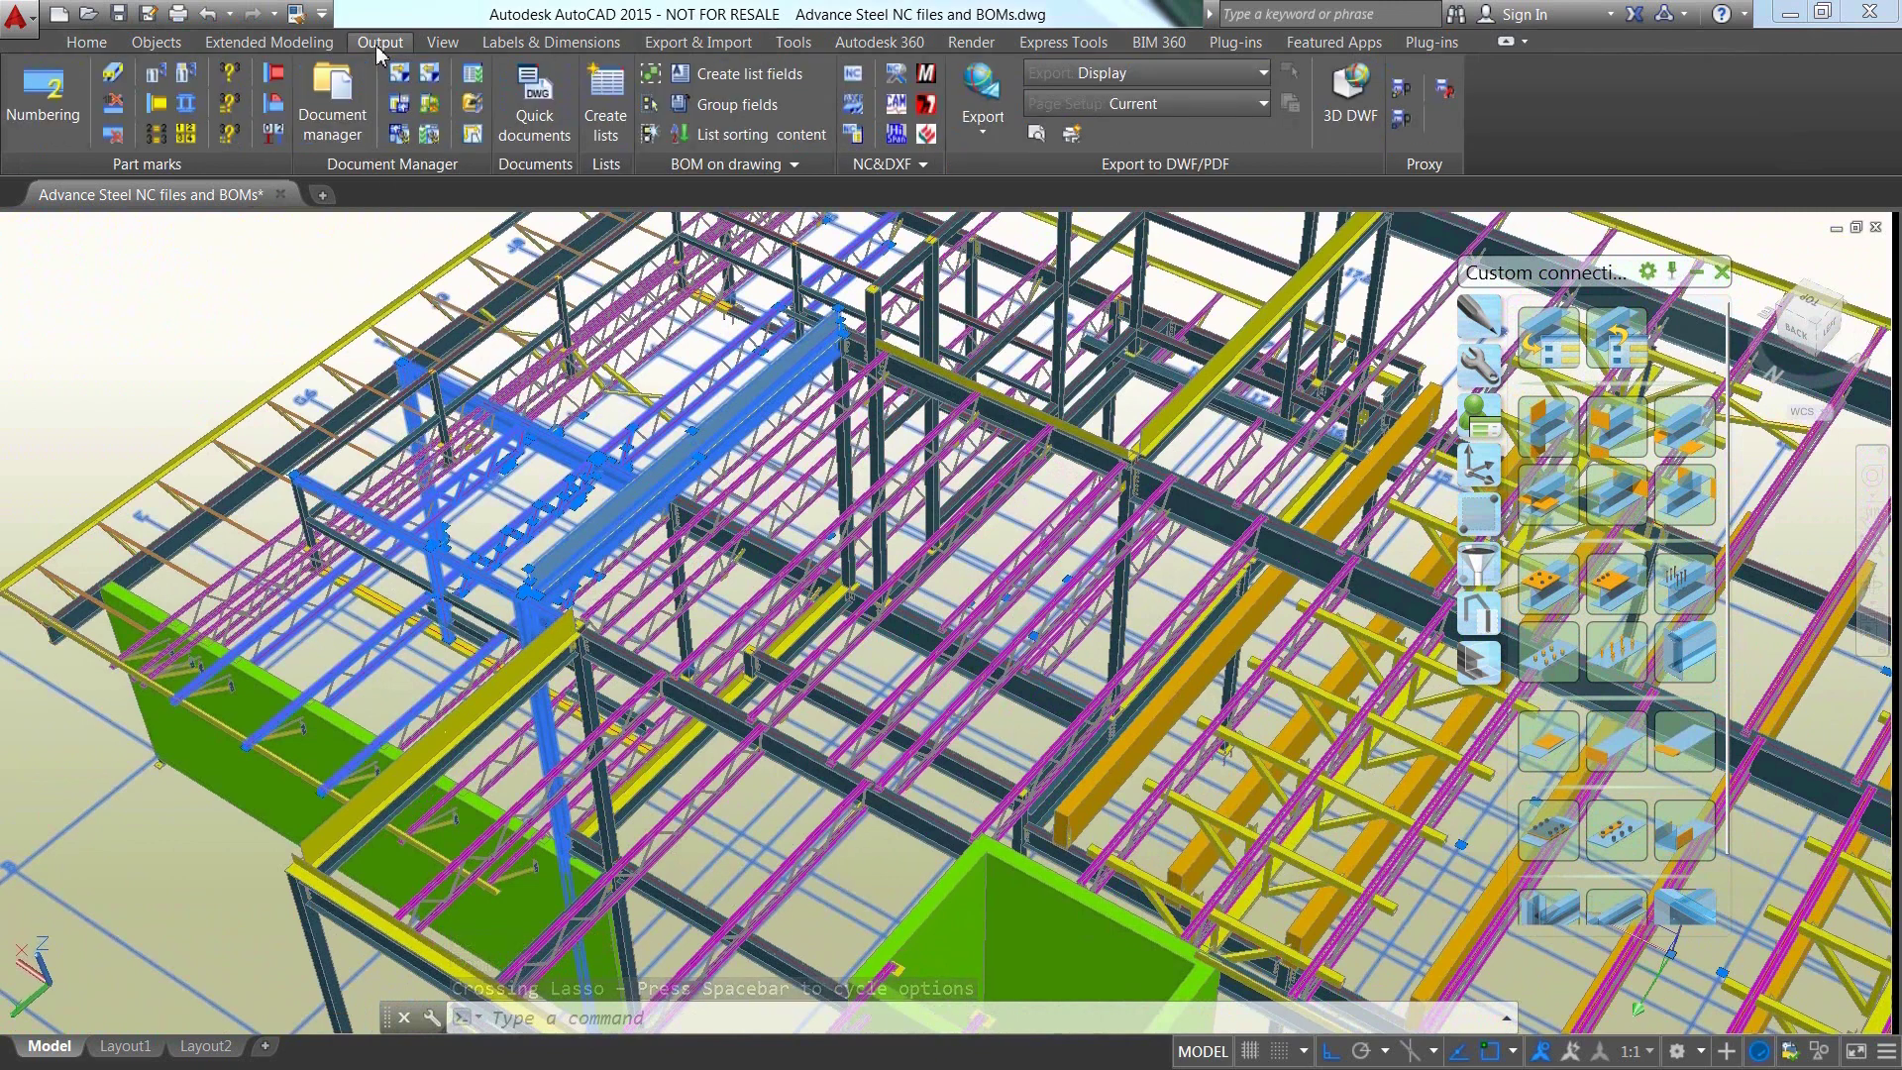
pyautogui.click(854, 73)
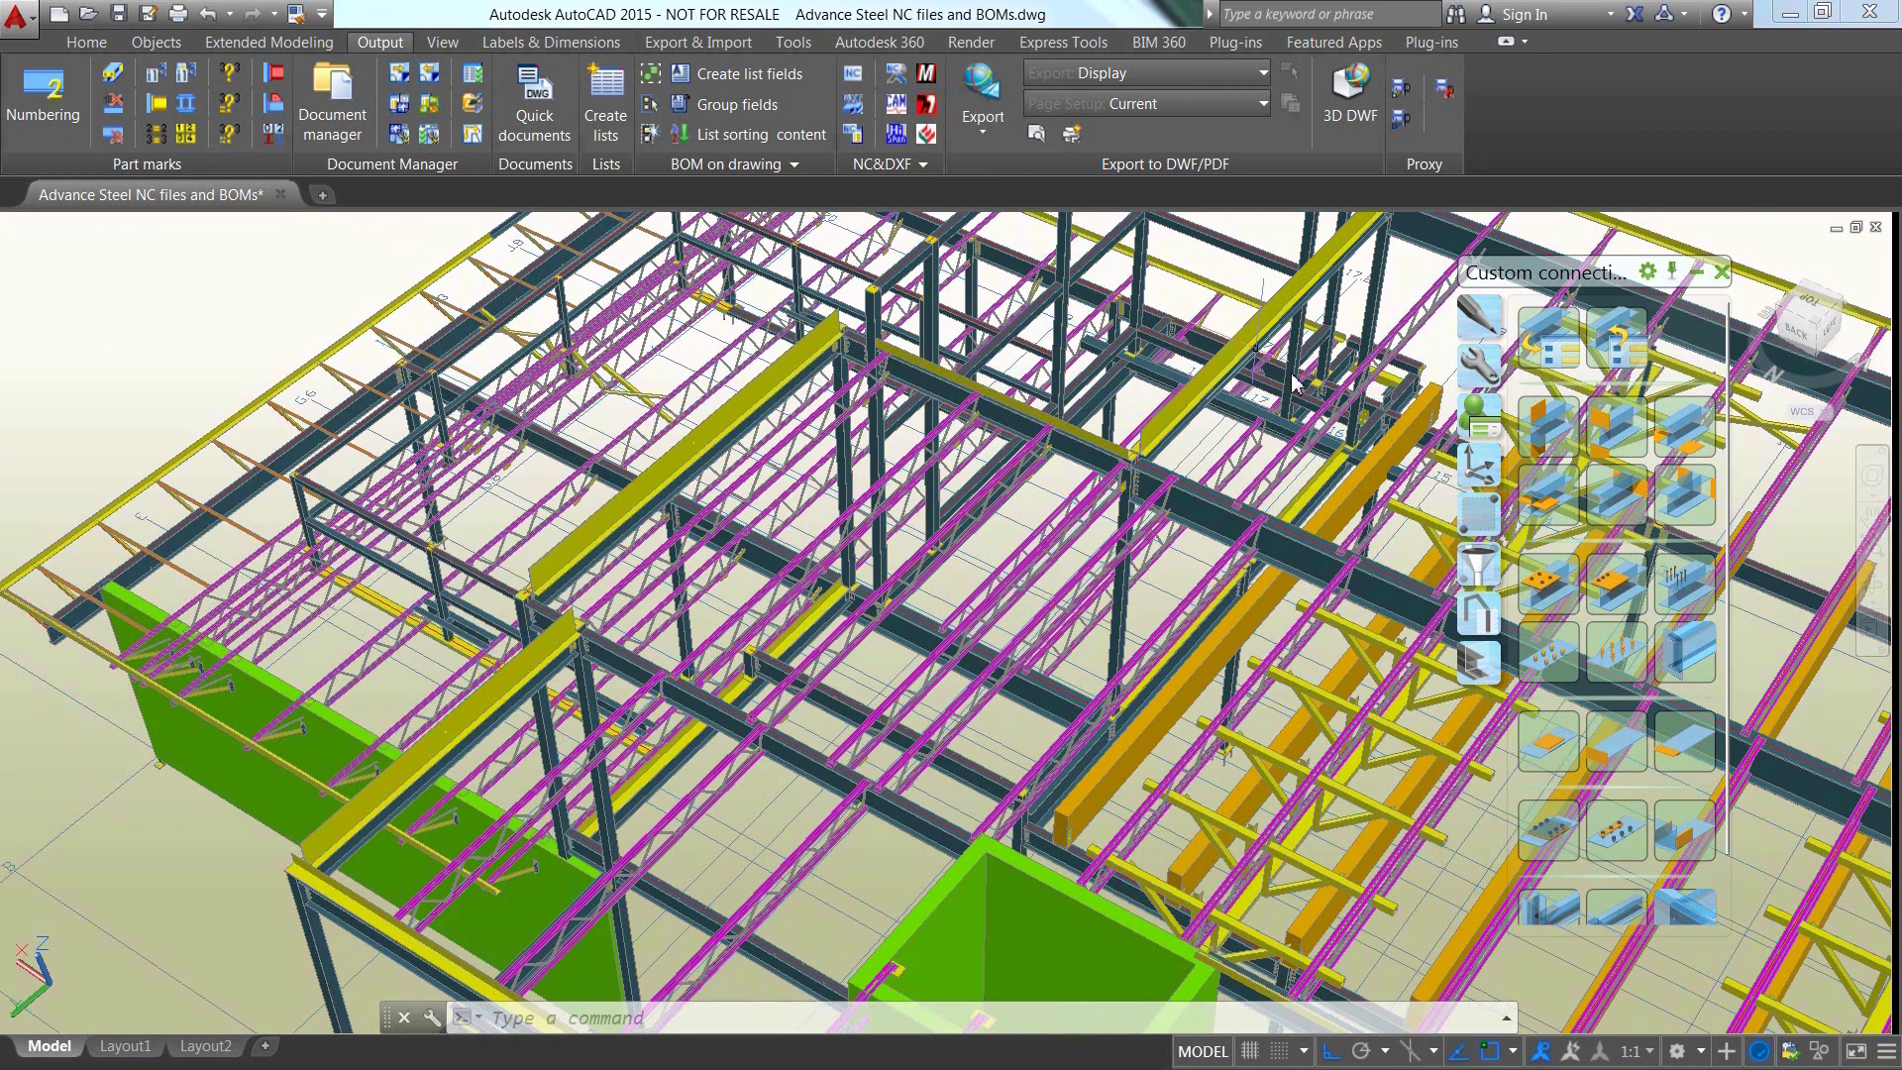
pyautogui.click(1486, 567)
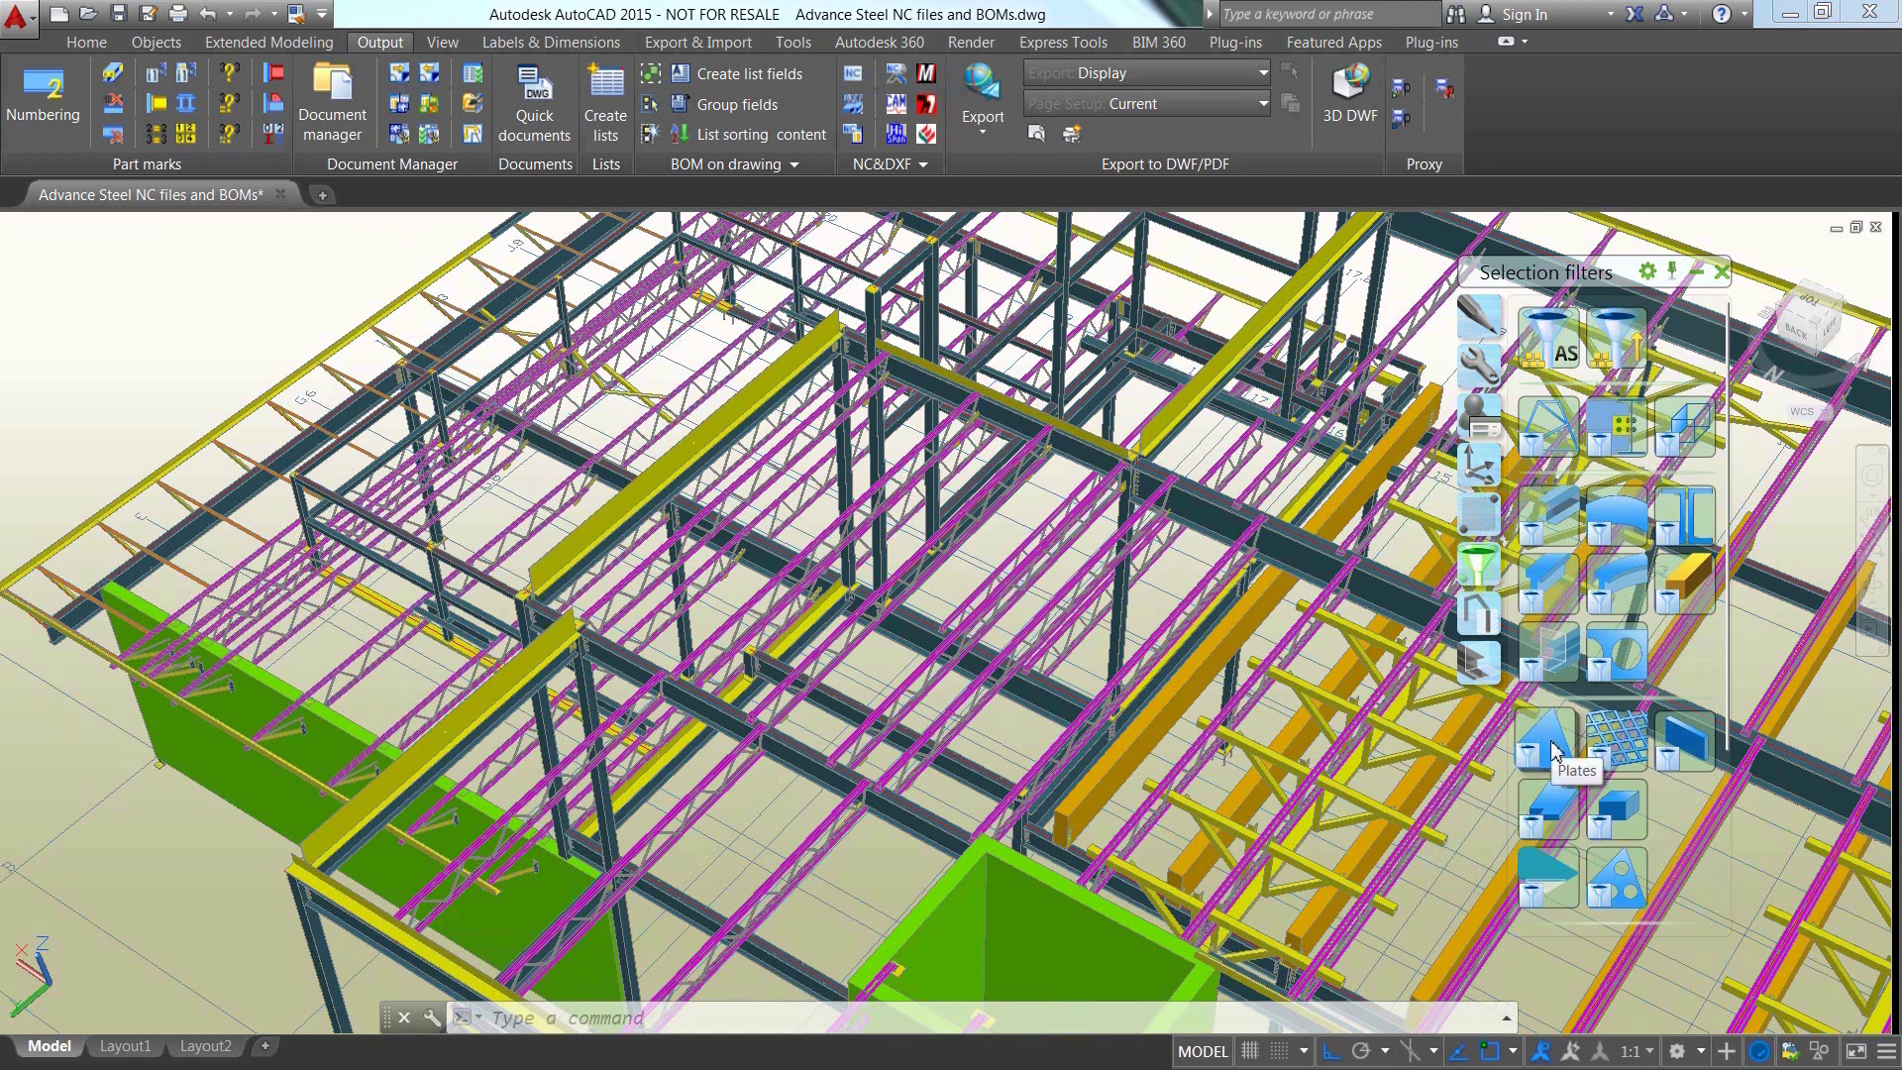
pyautogui.click(1553, 750)
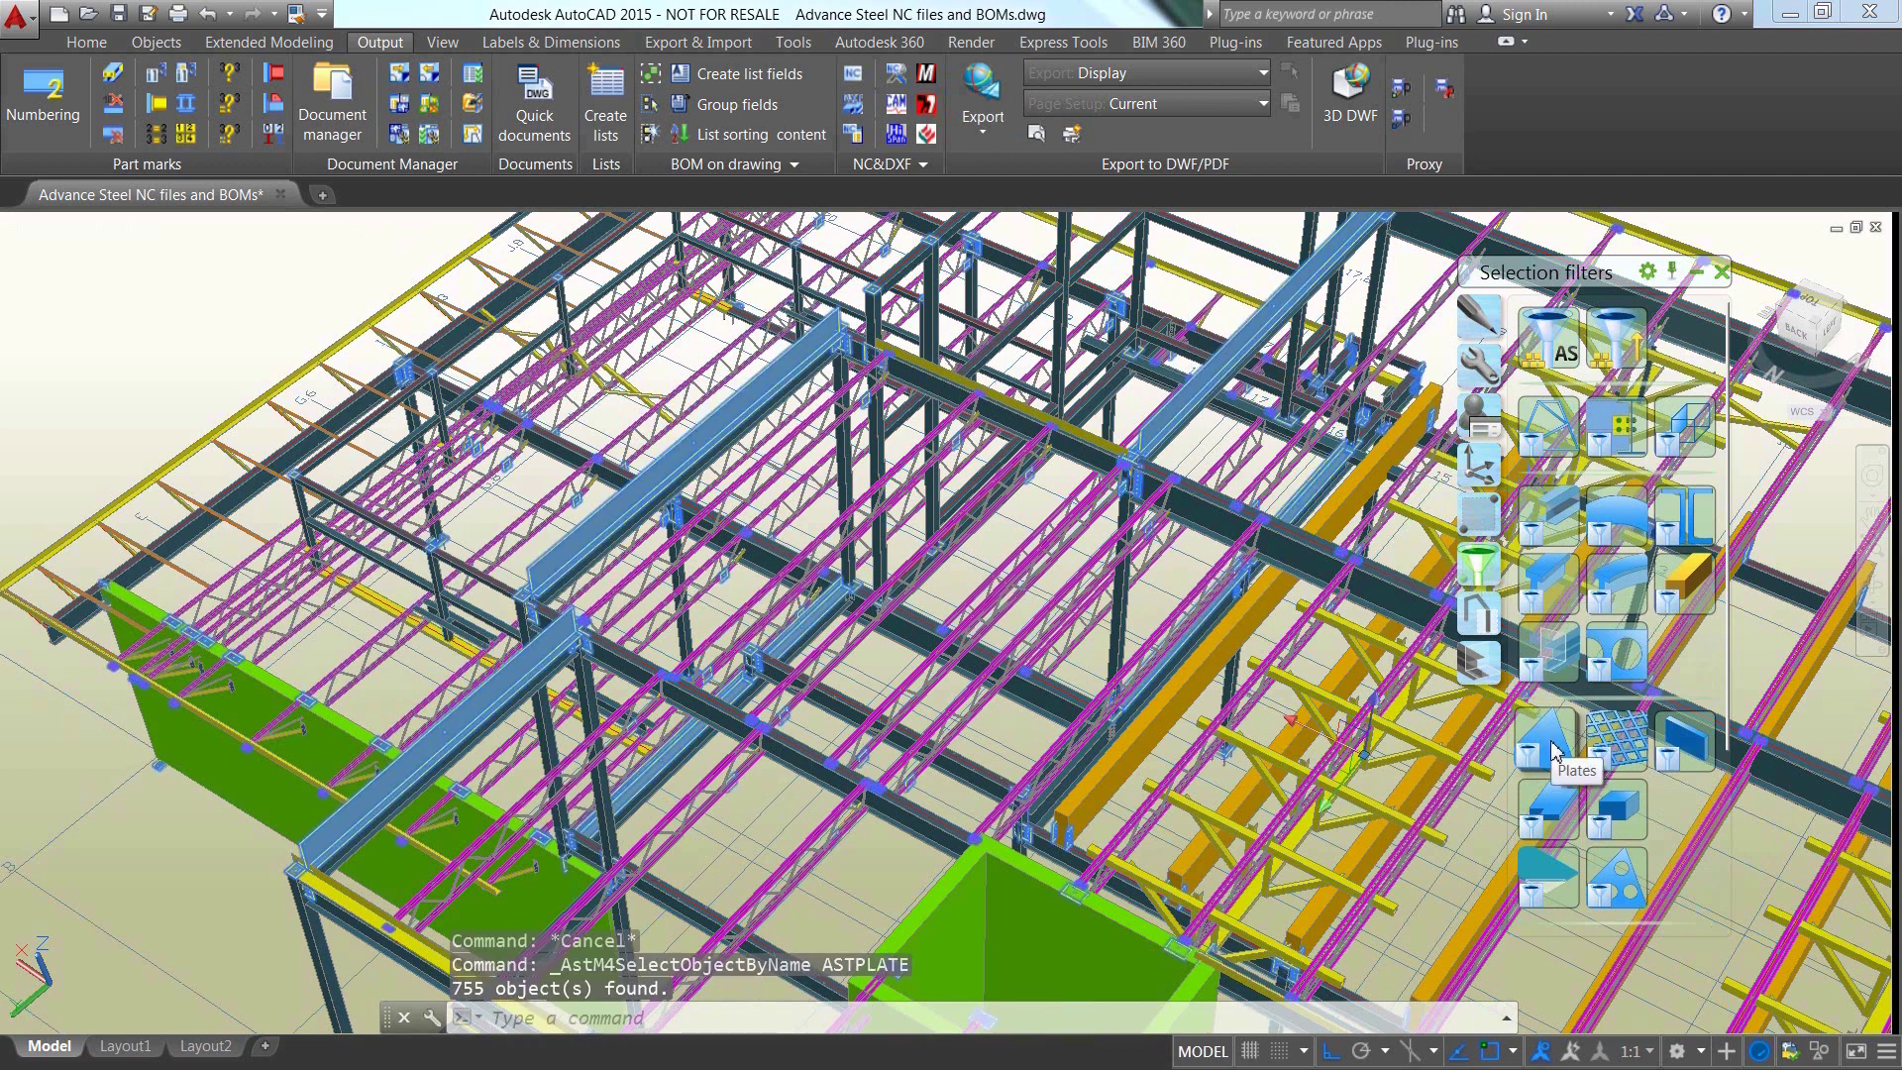
pyautogui.click(921, 170)
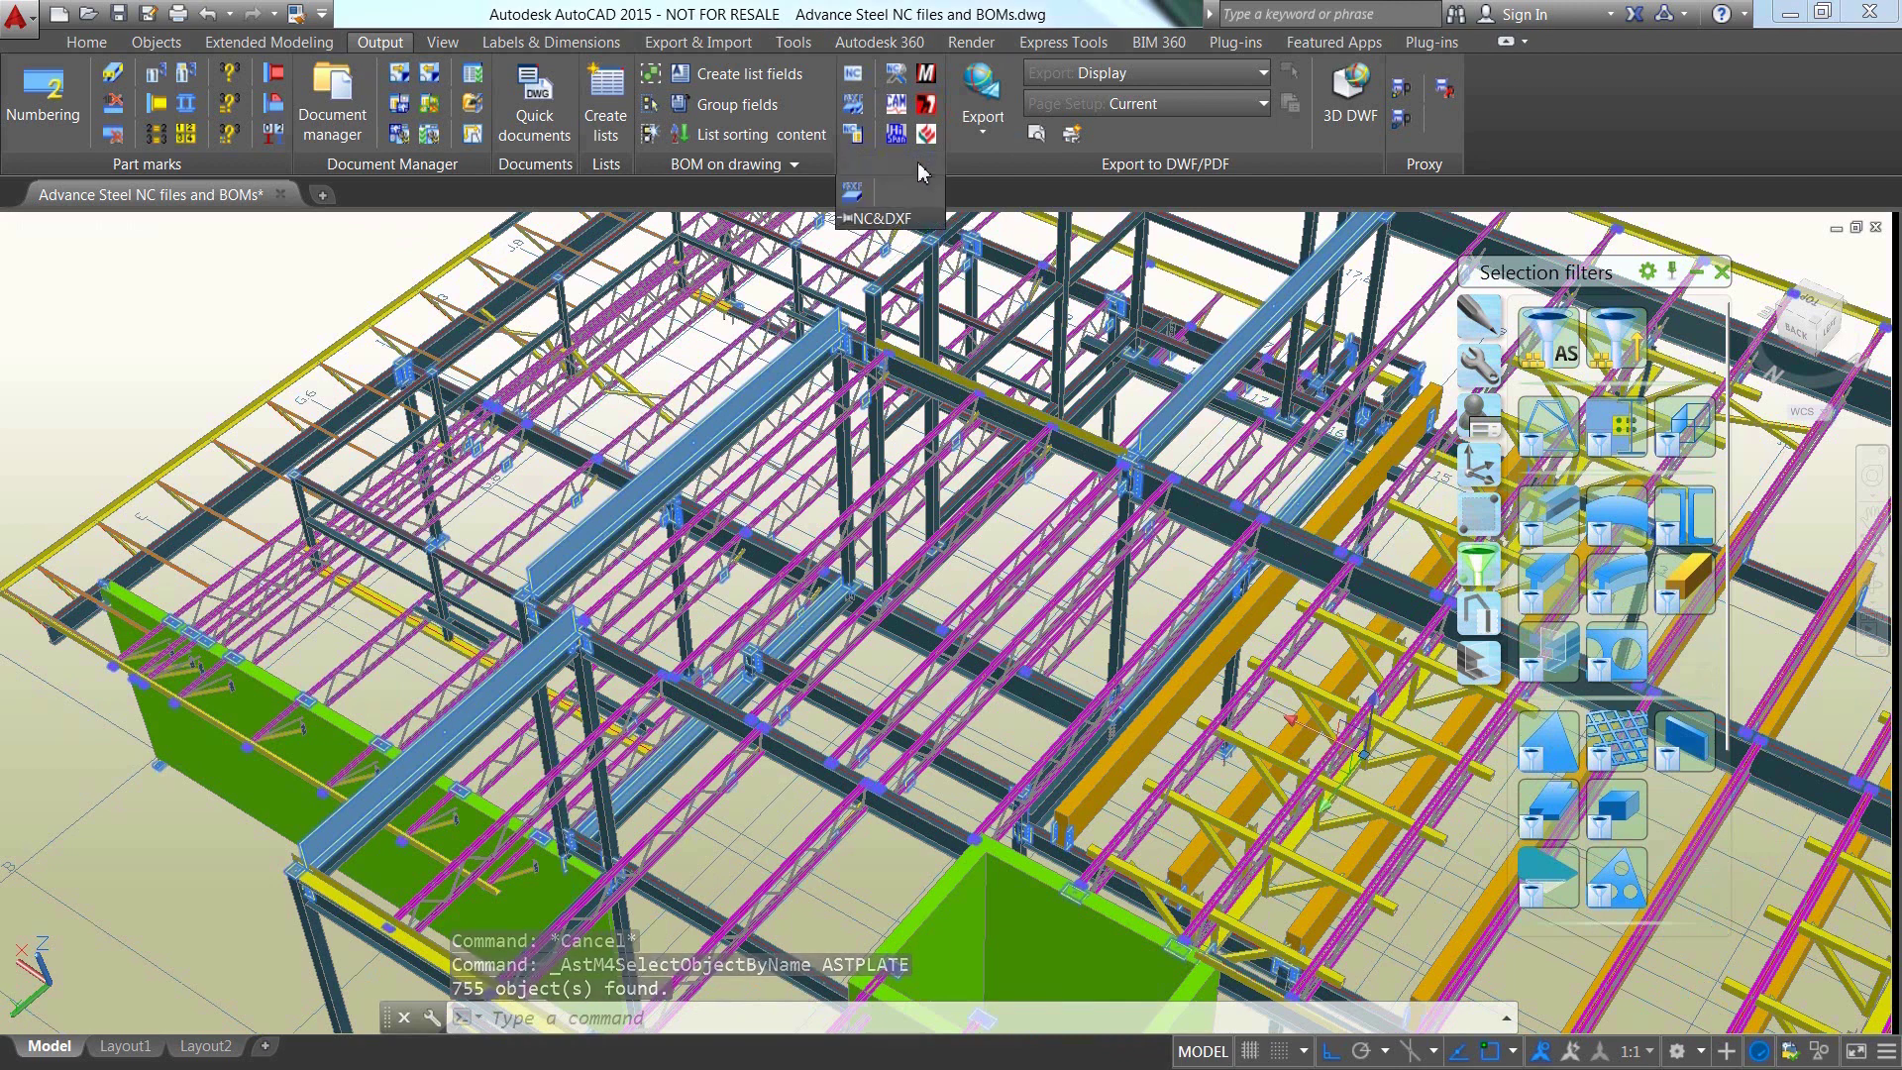
pyautogui.click(853, 191)
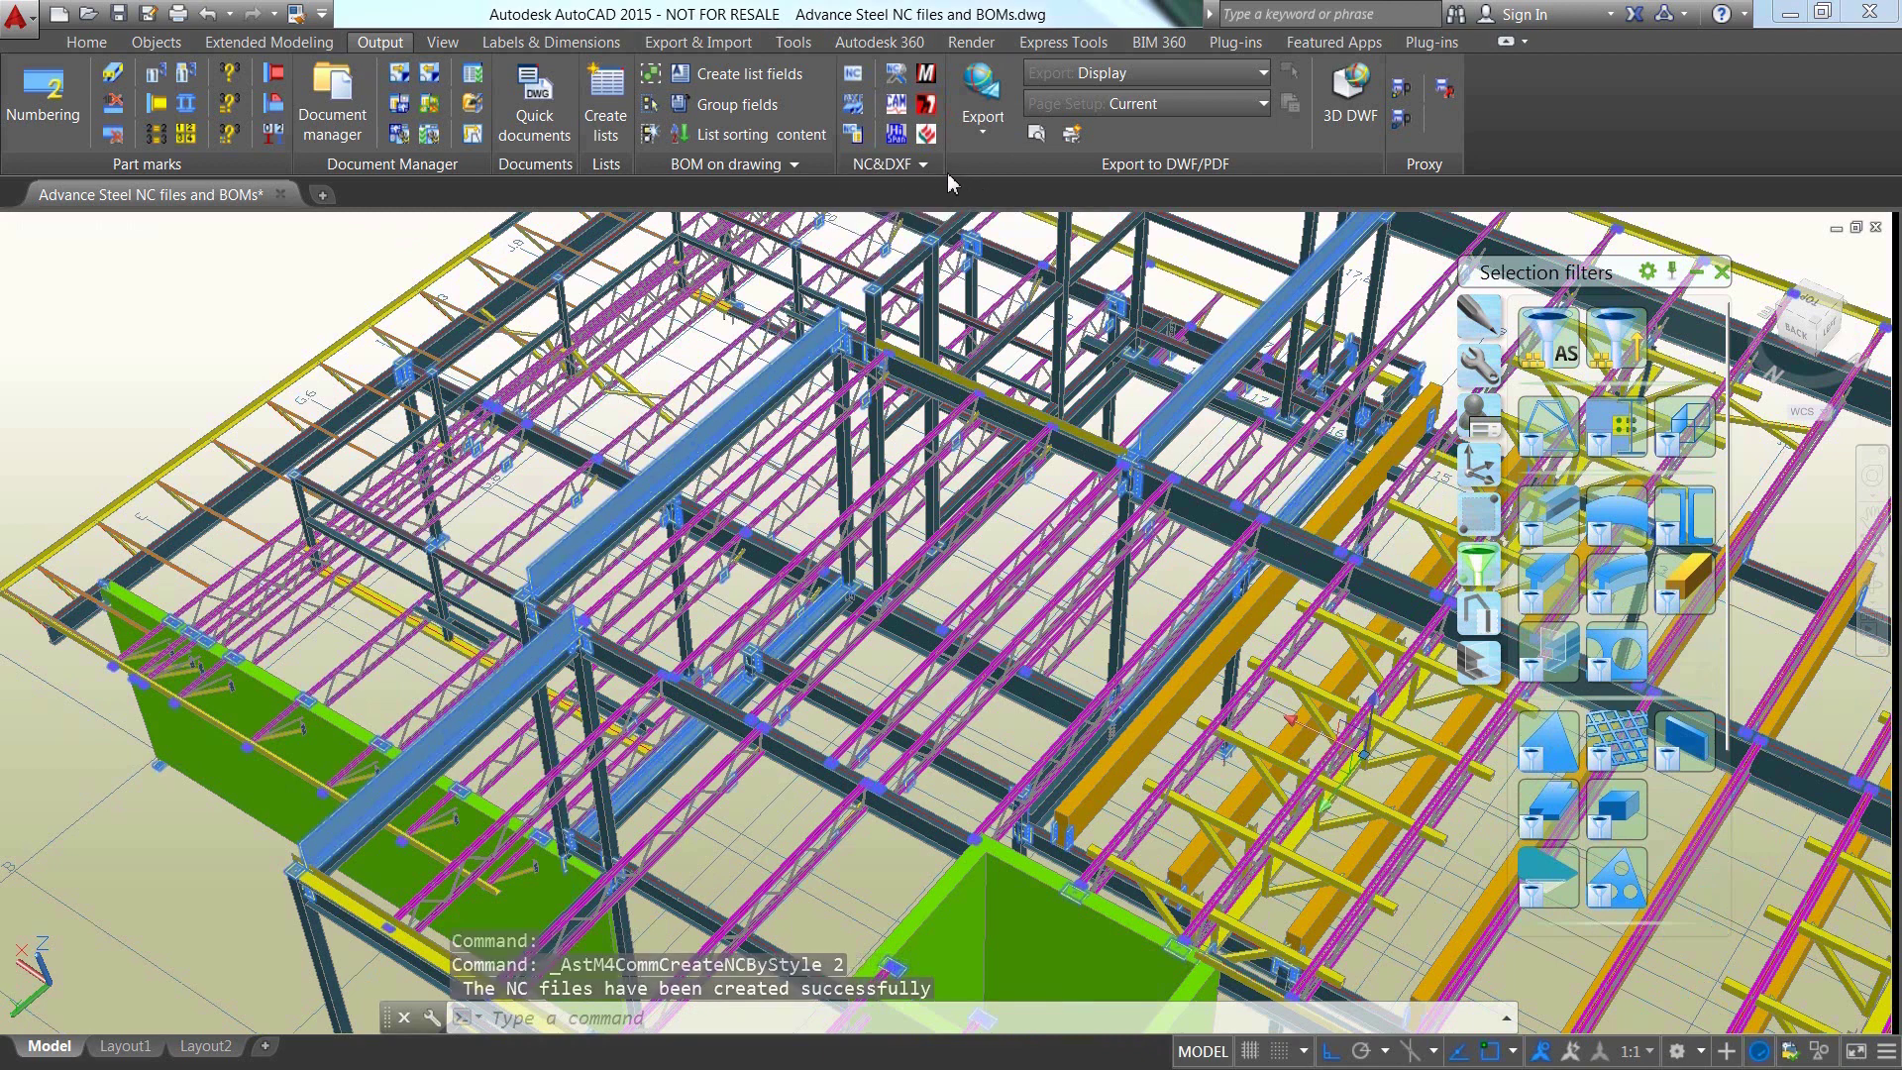
pyautogui.click(856, 136)
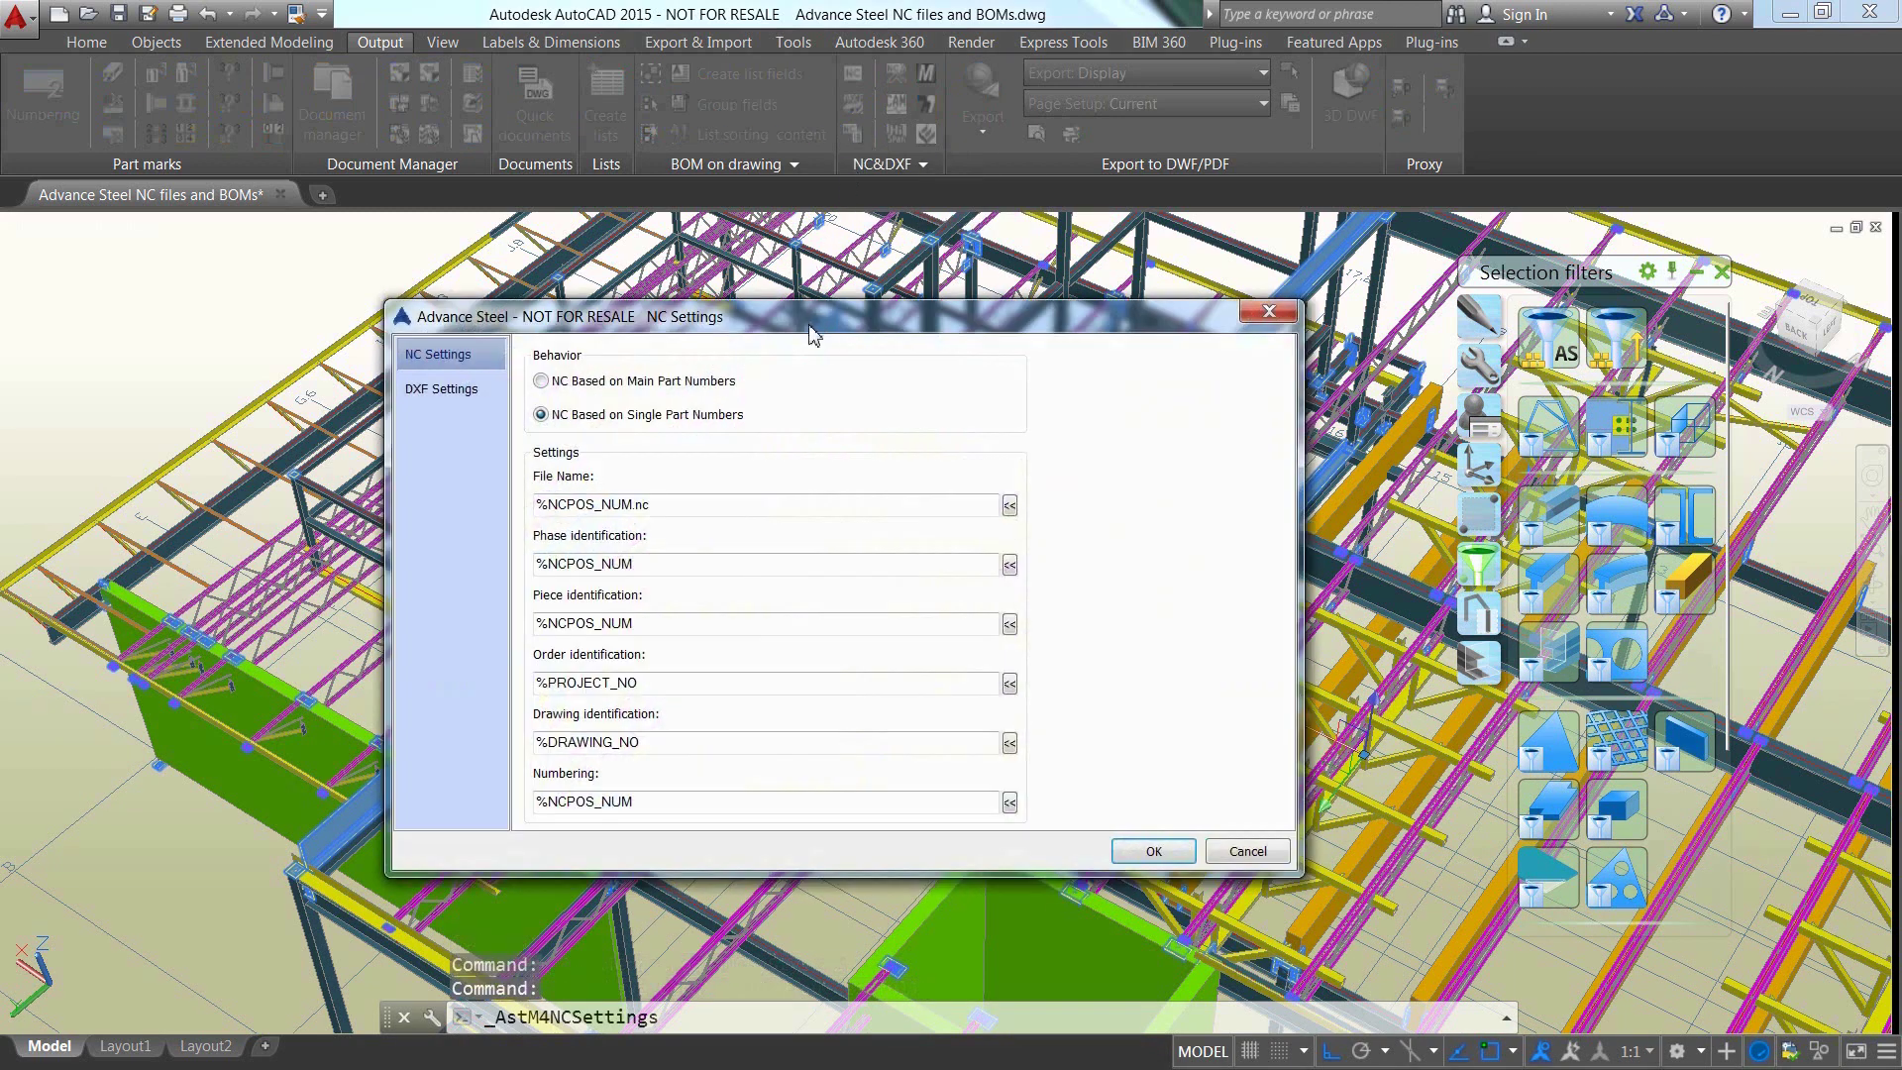
pyautogui.click(1010, 506)
pyautogui.click(996, 474)
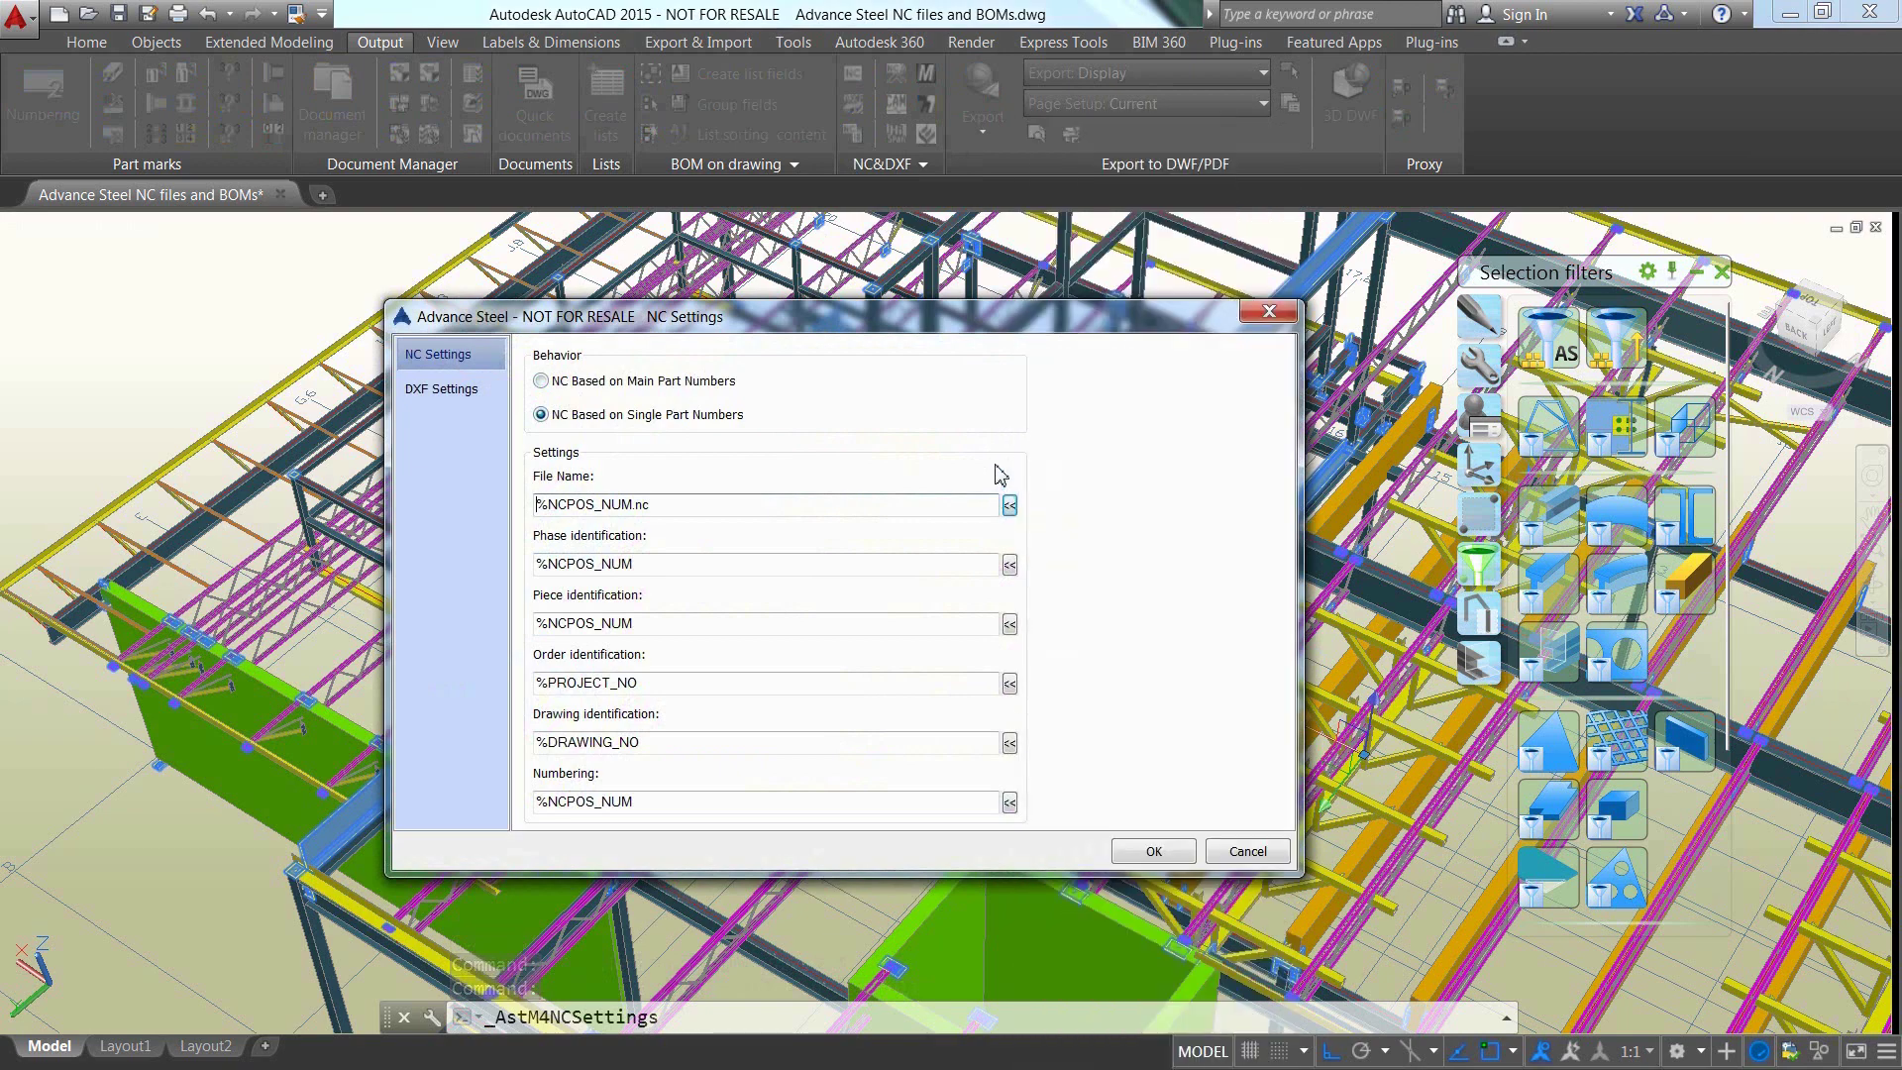
pyautogui.click(492, 396)
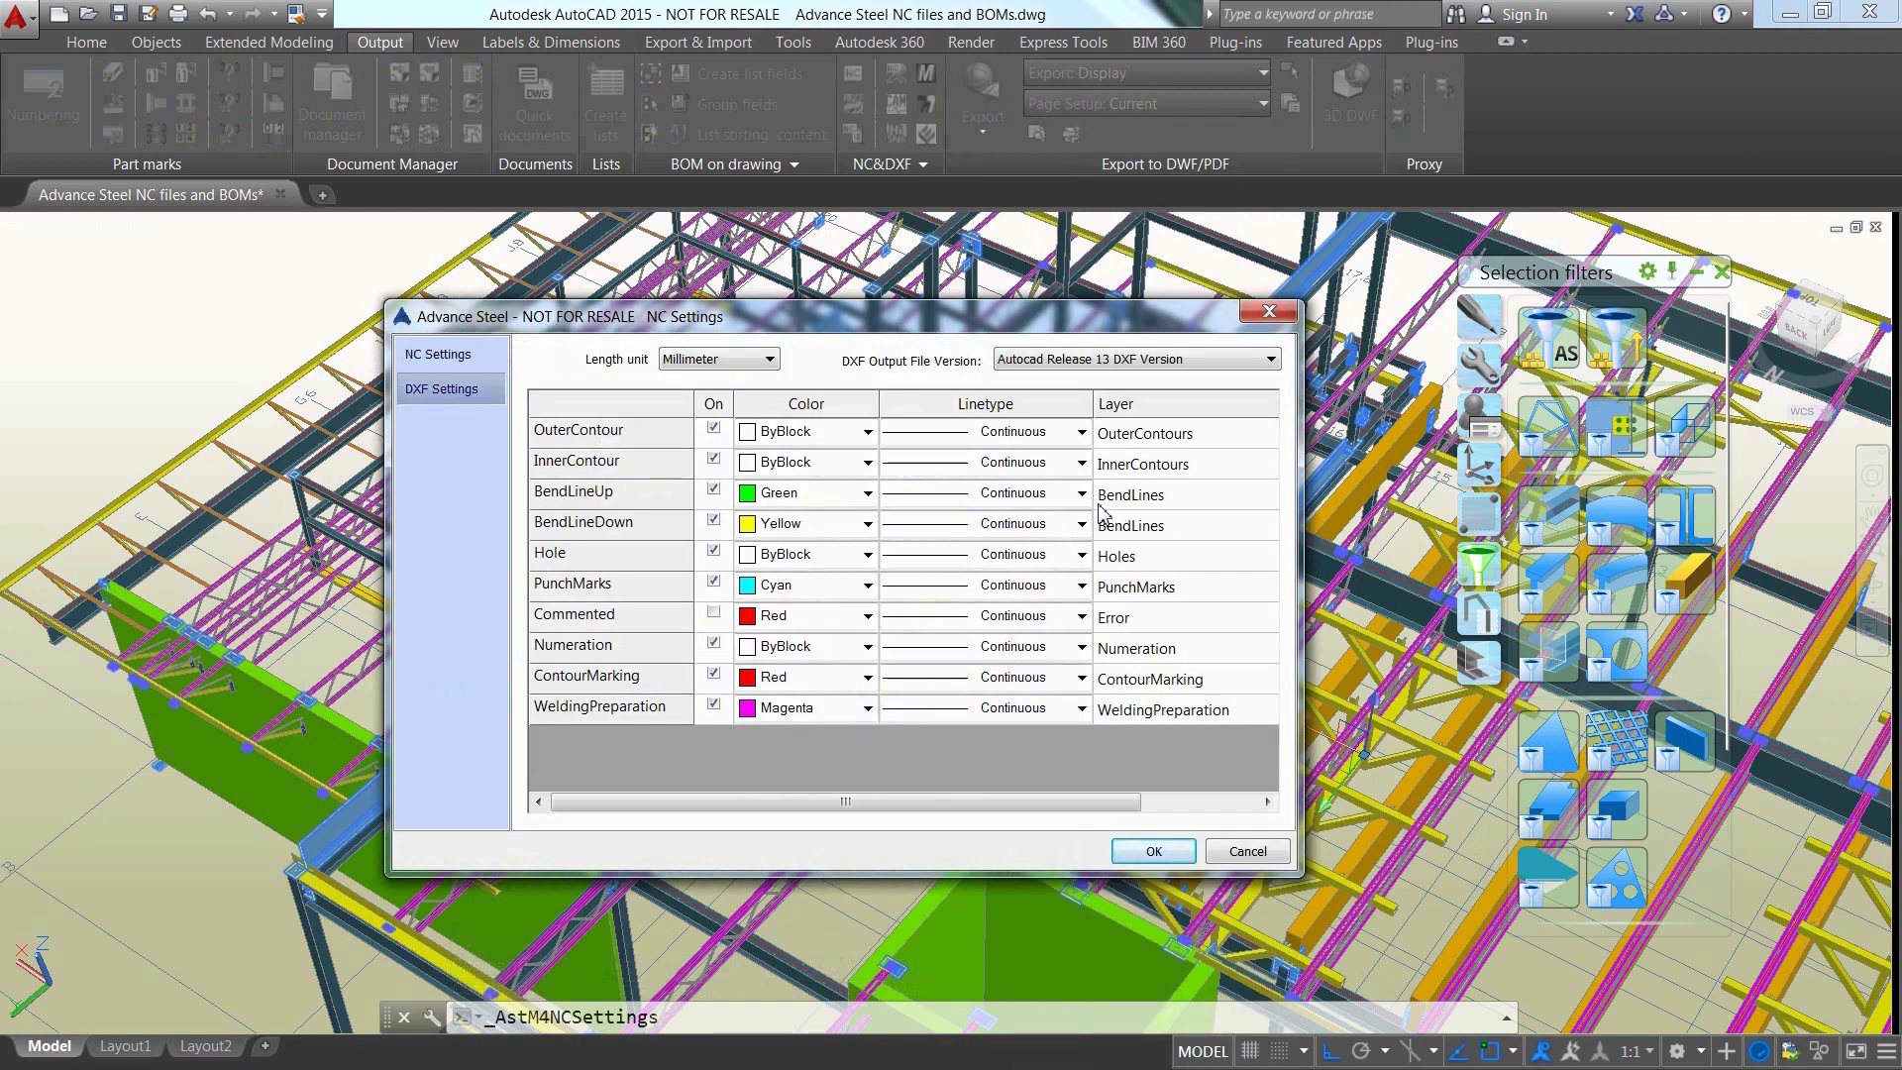
pyautogui.click(1081, 432)
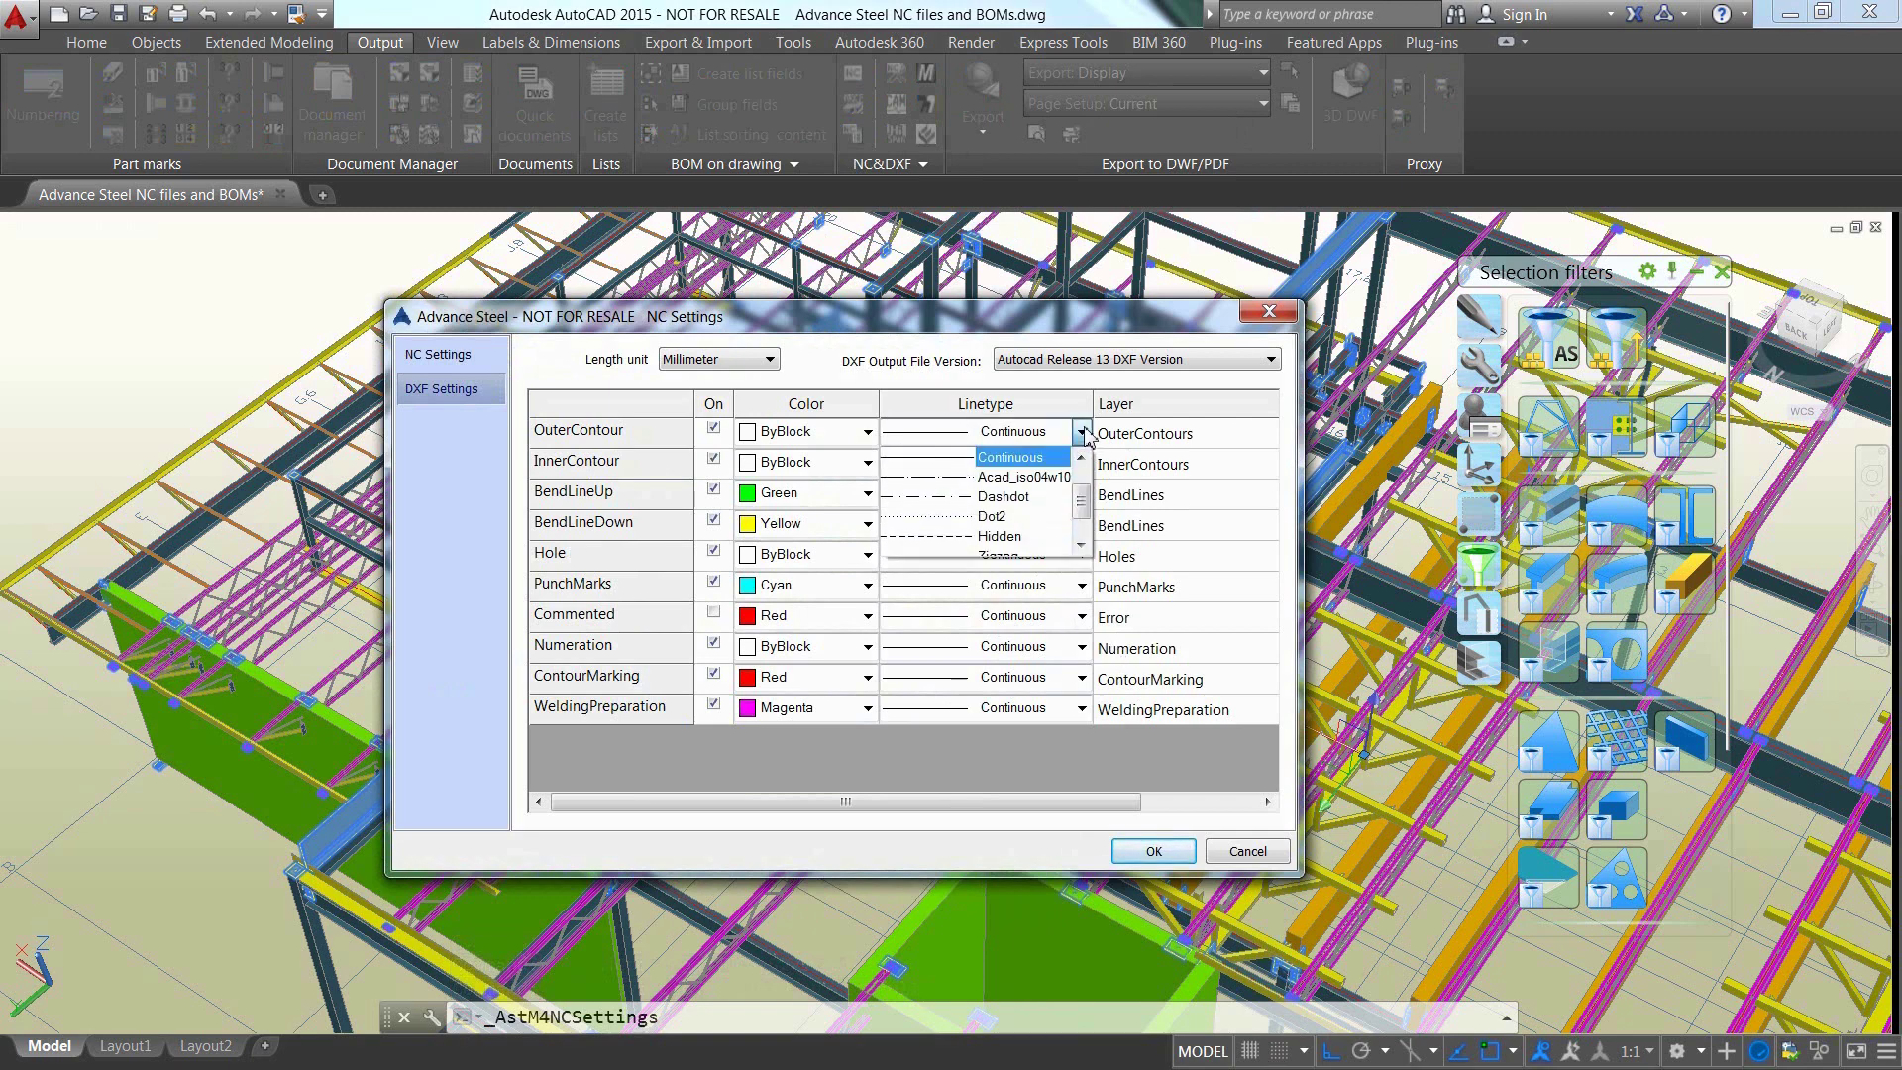
pyautogui.scroll(2, 1080, 502)
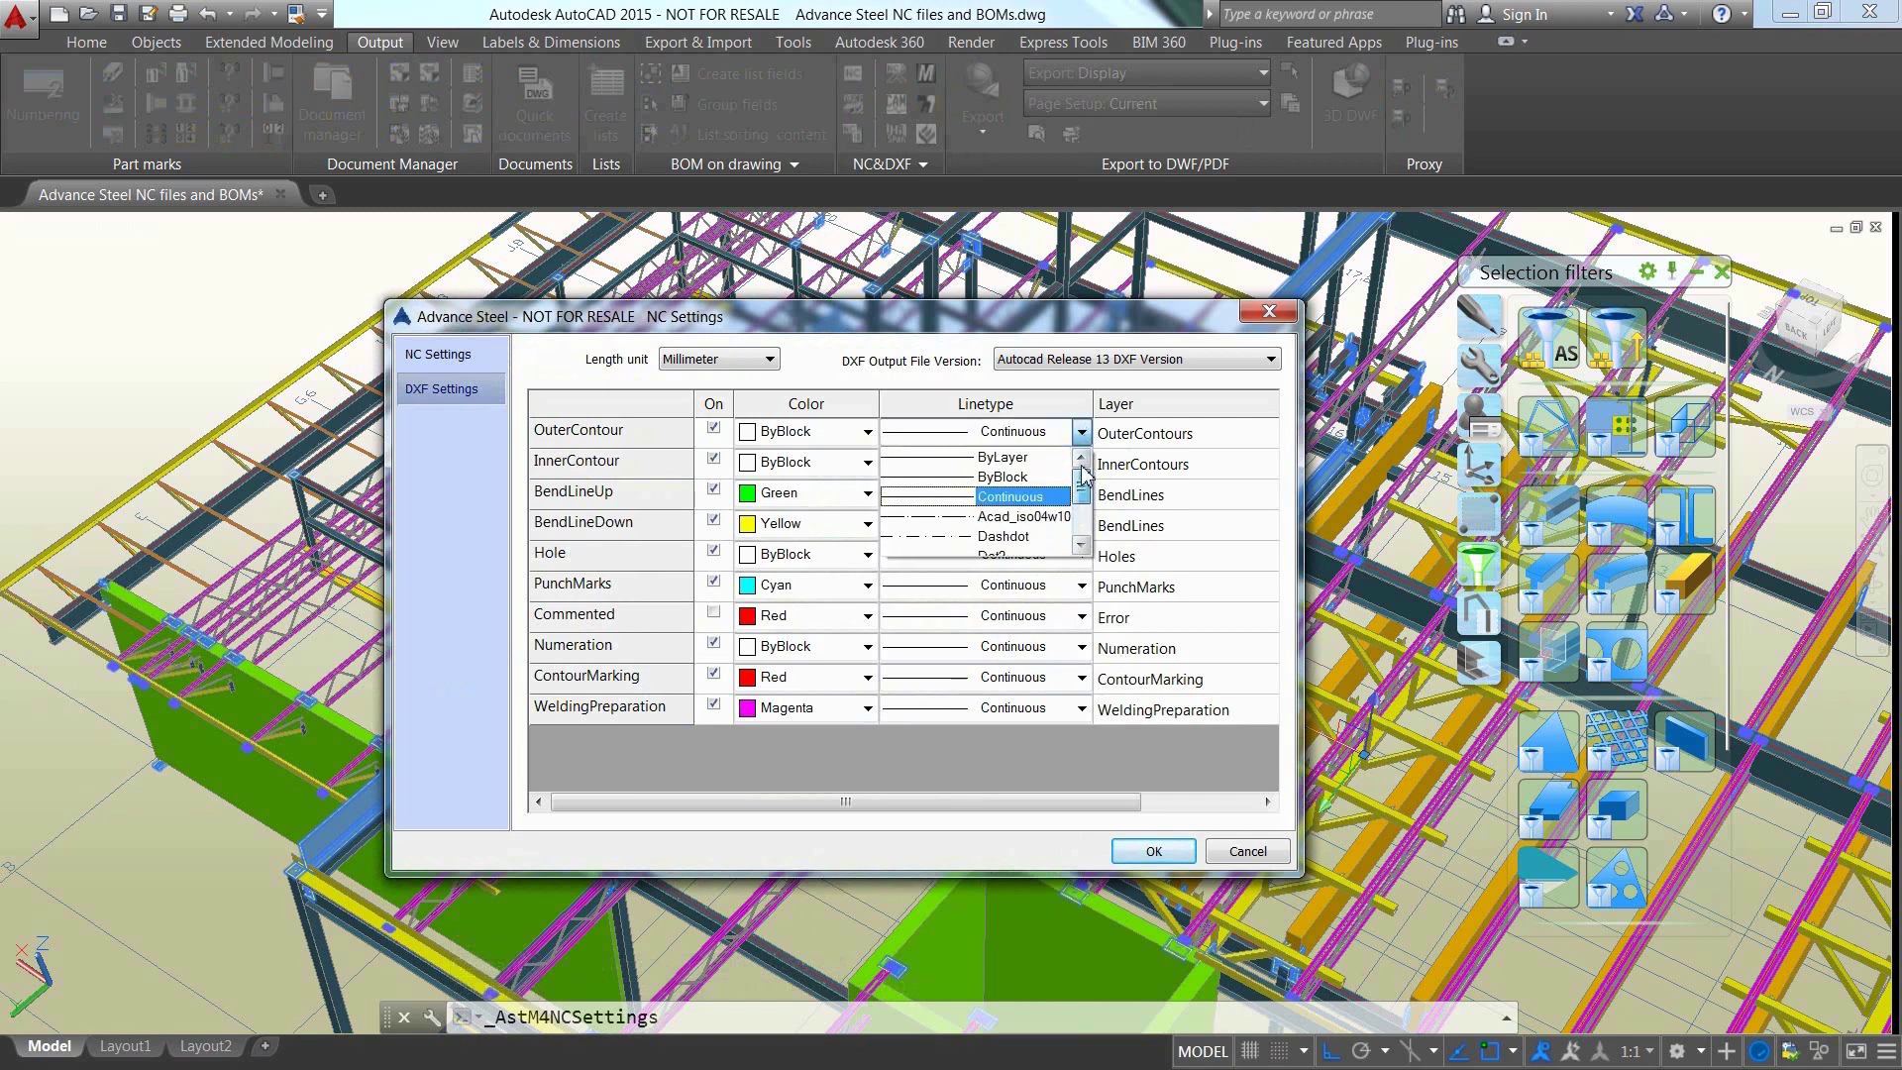
pyautogui.click(1157, 399)
pyautogui.click(1250, 367)
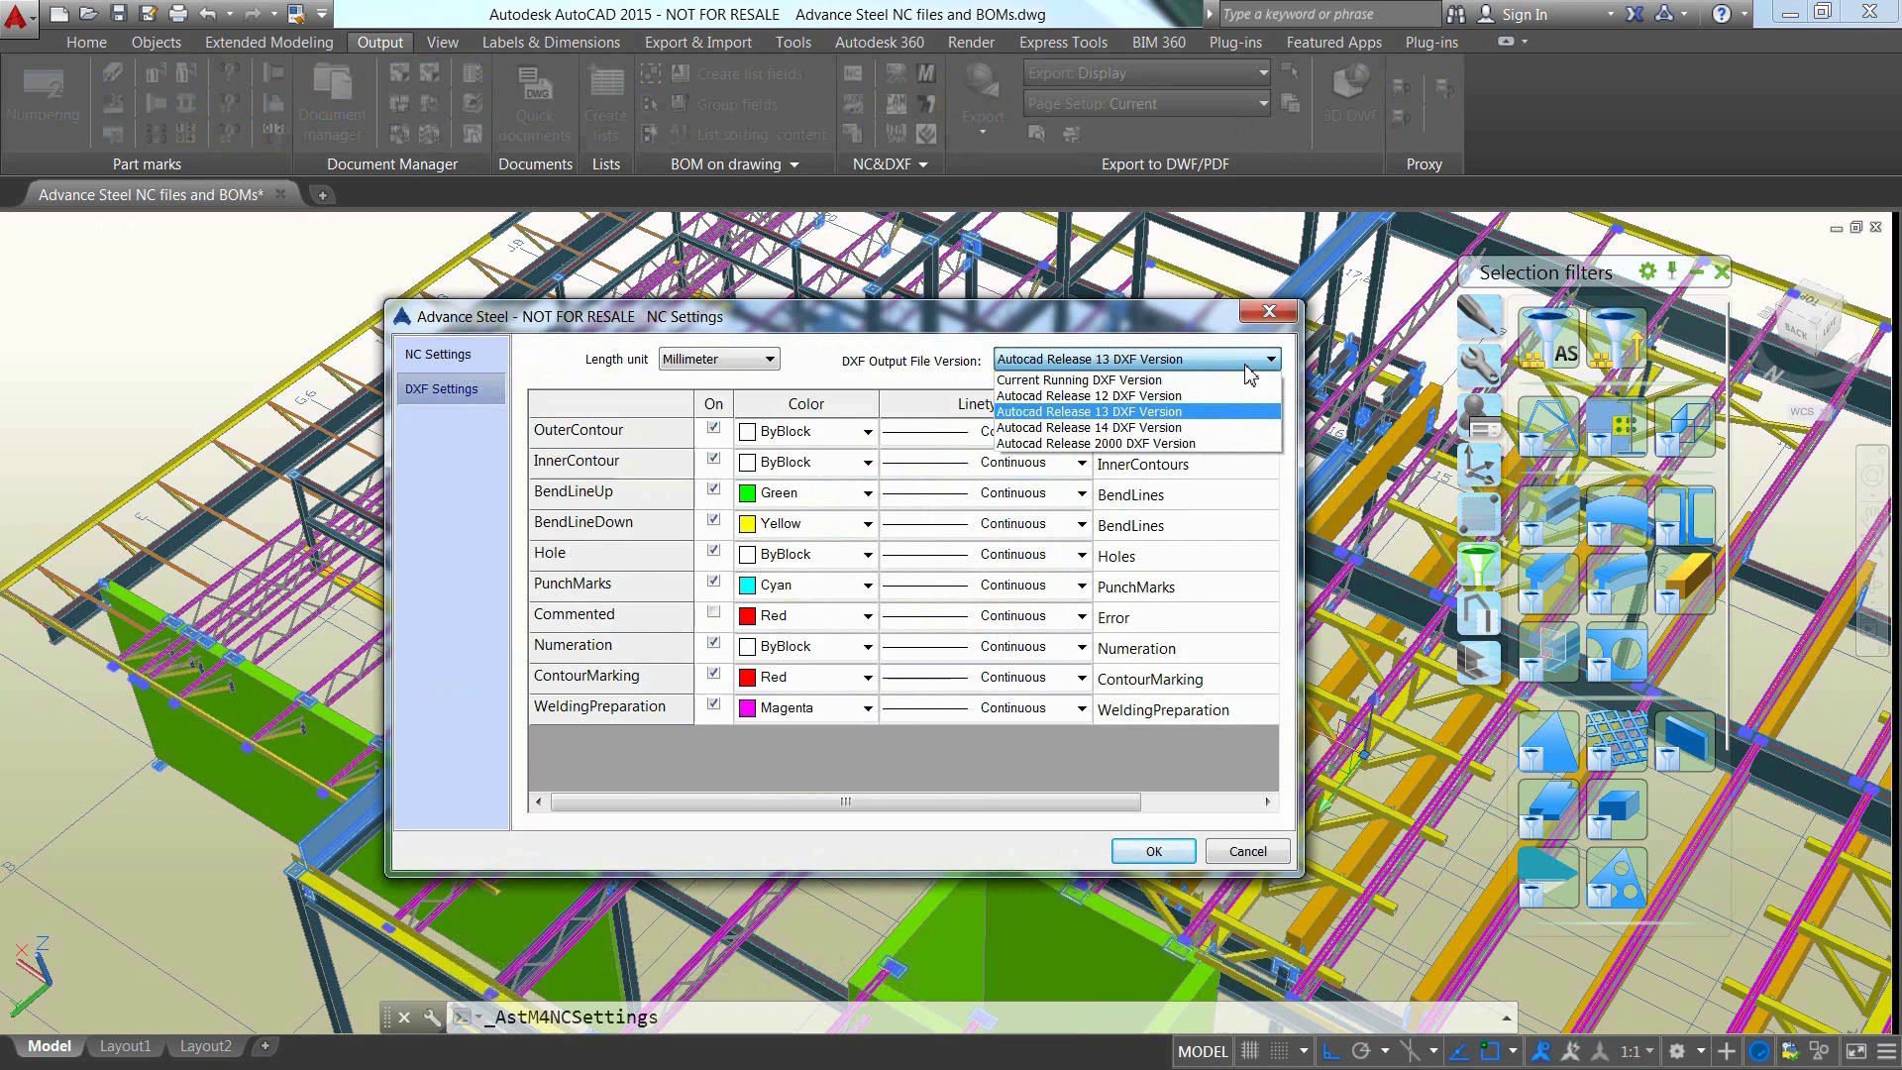
pyautogui.click(1247, 367)
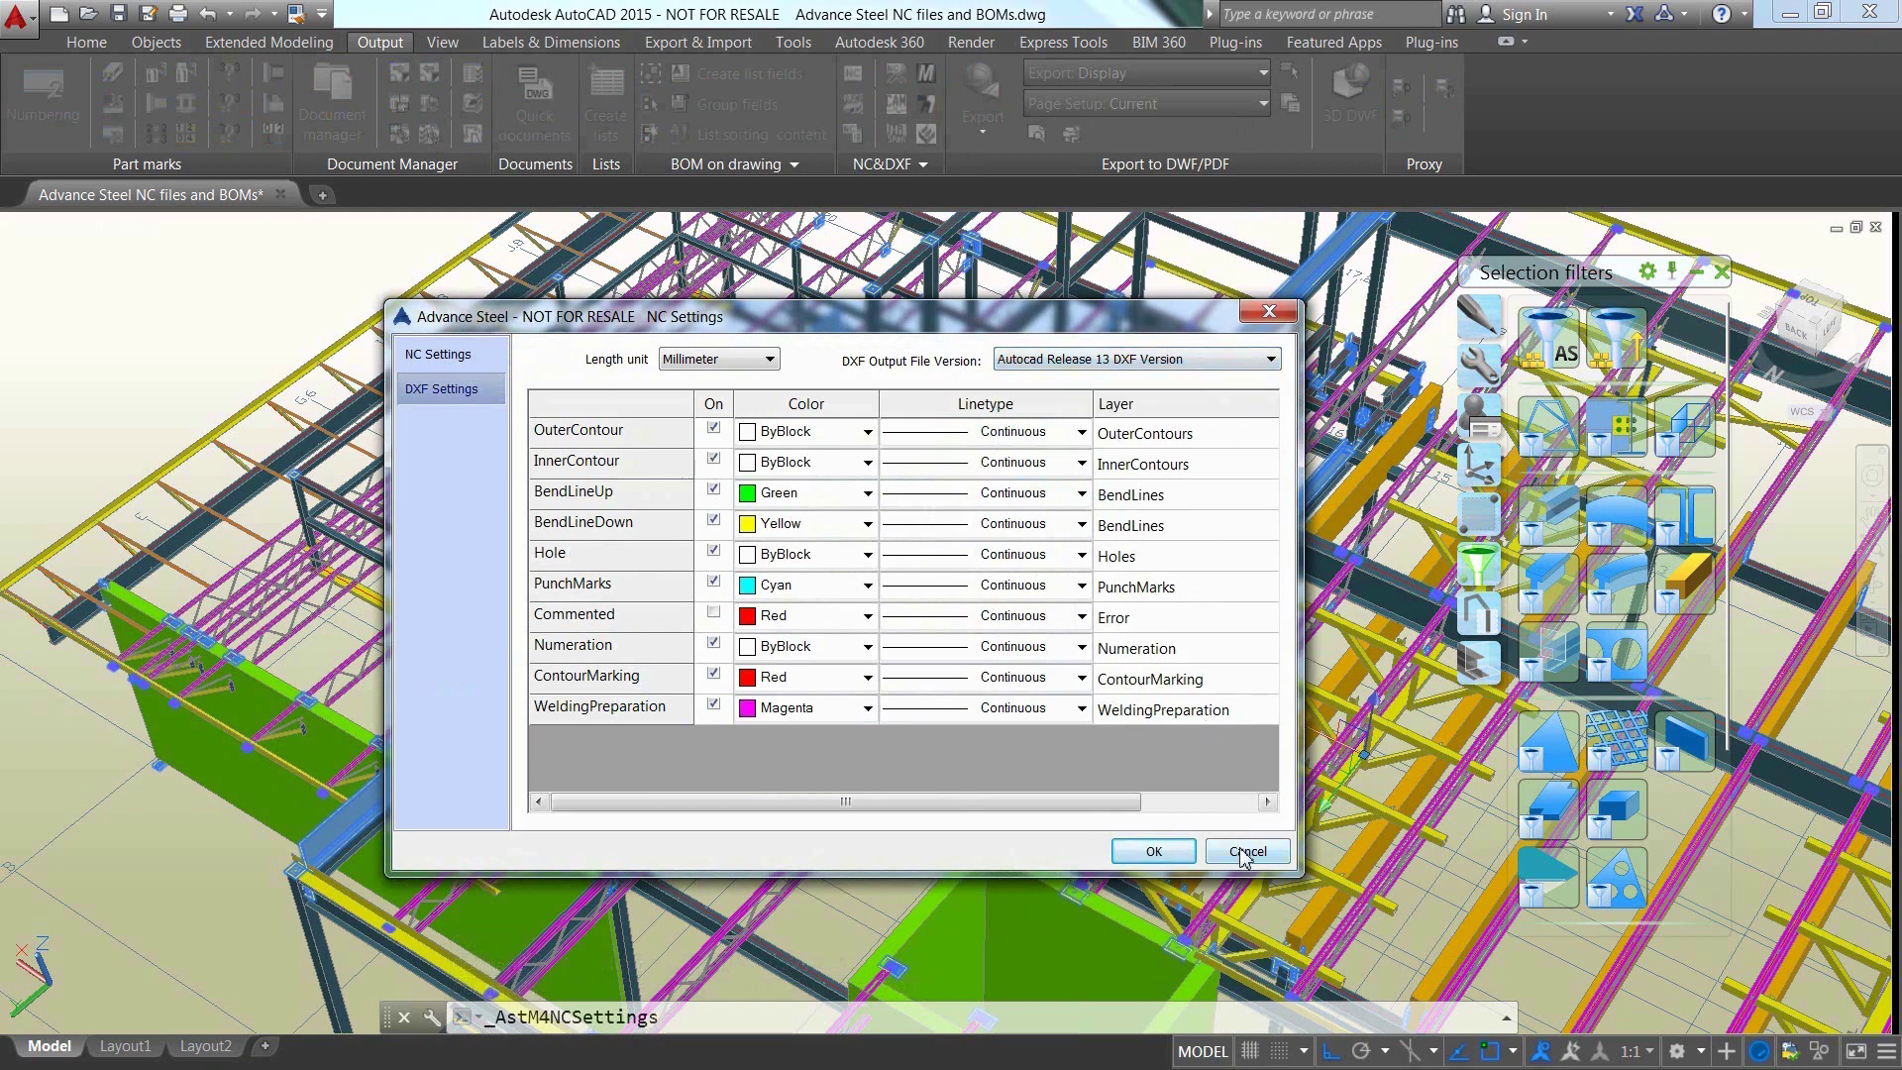
pyautogui.click(1154, 851)
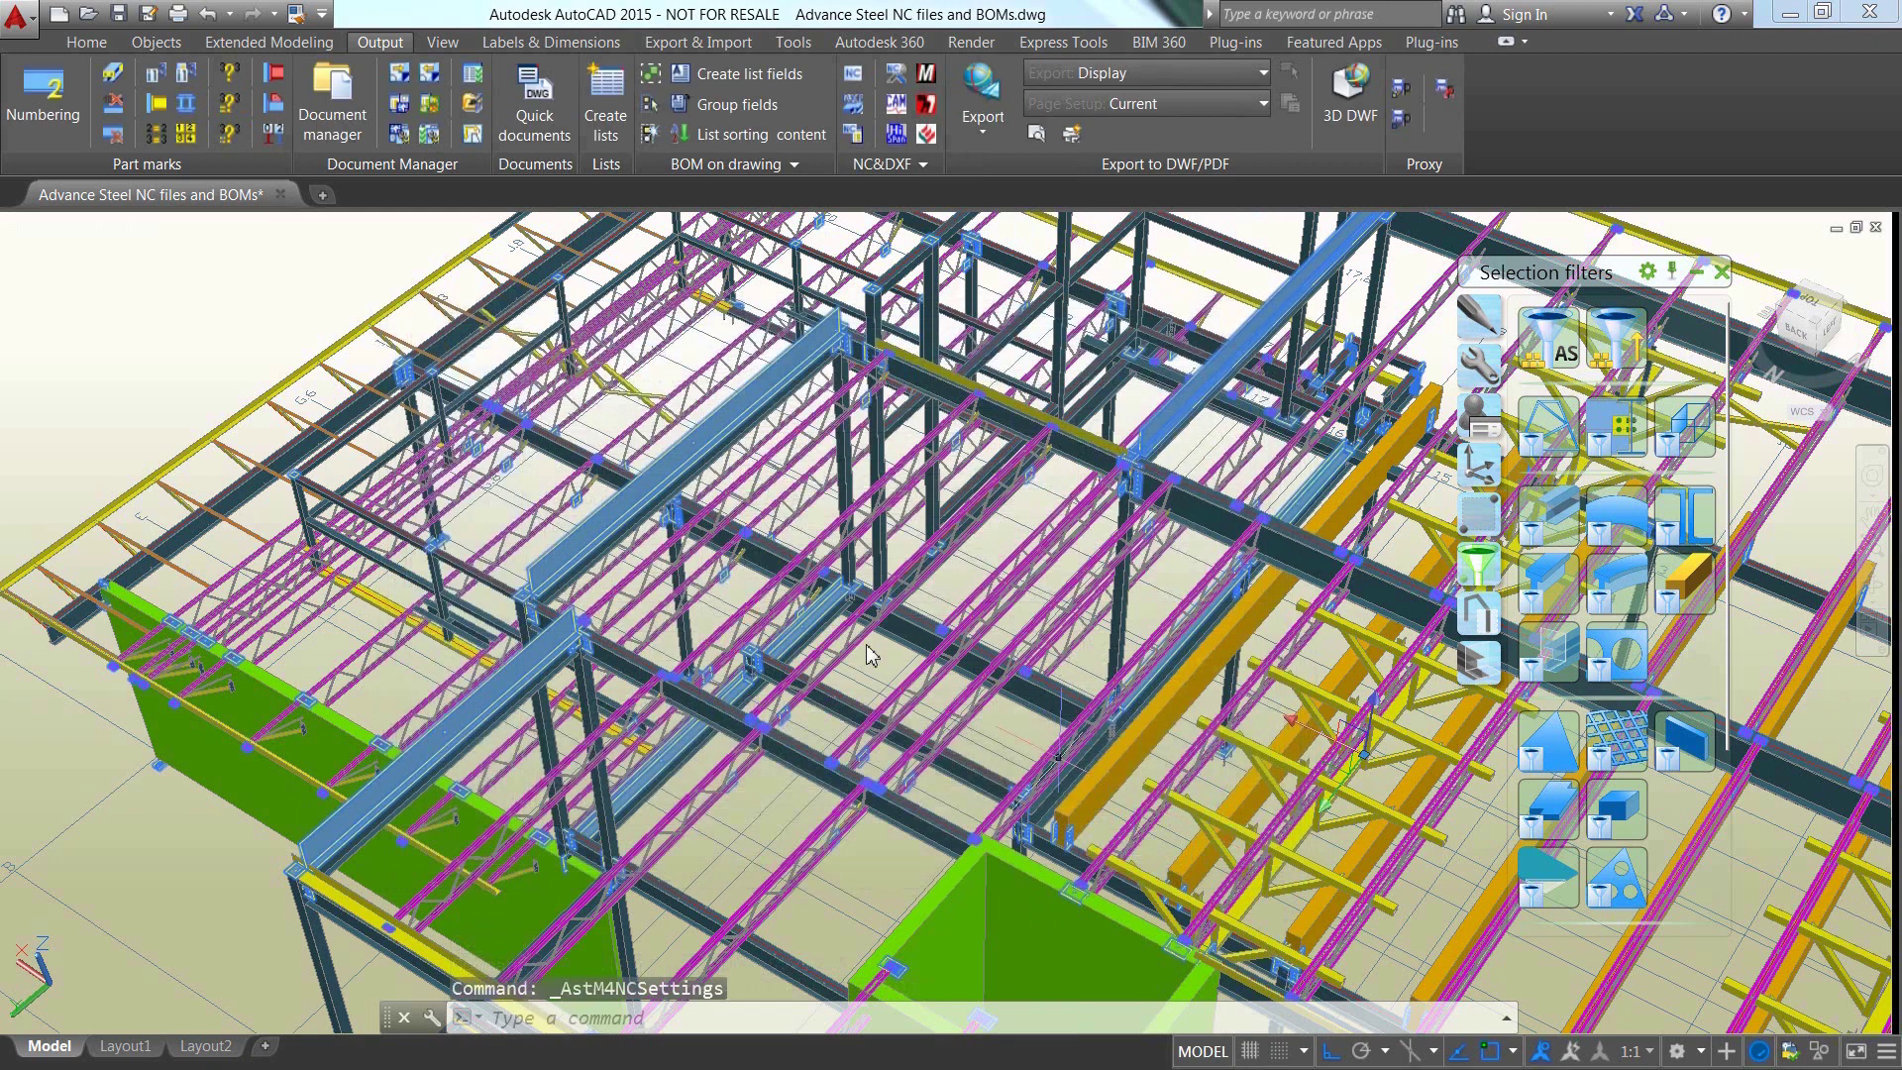
pyautogui.click(96, 48)
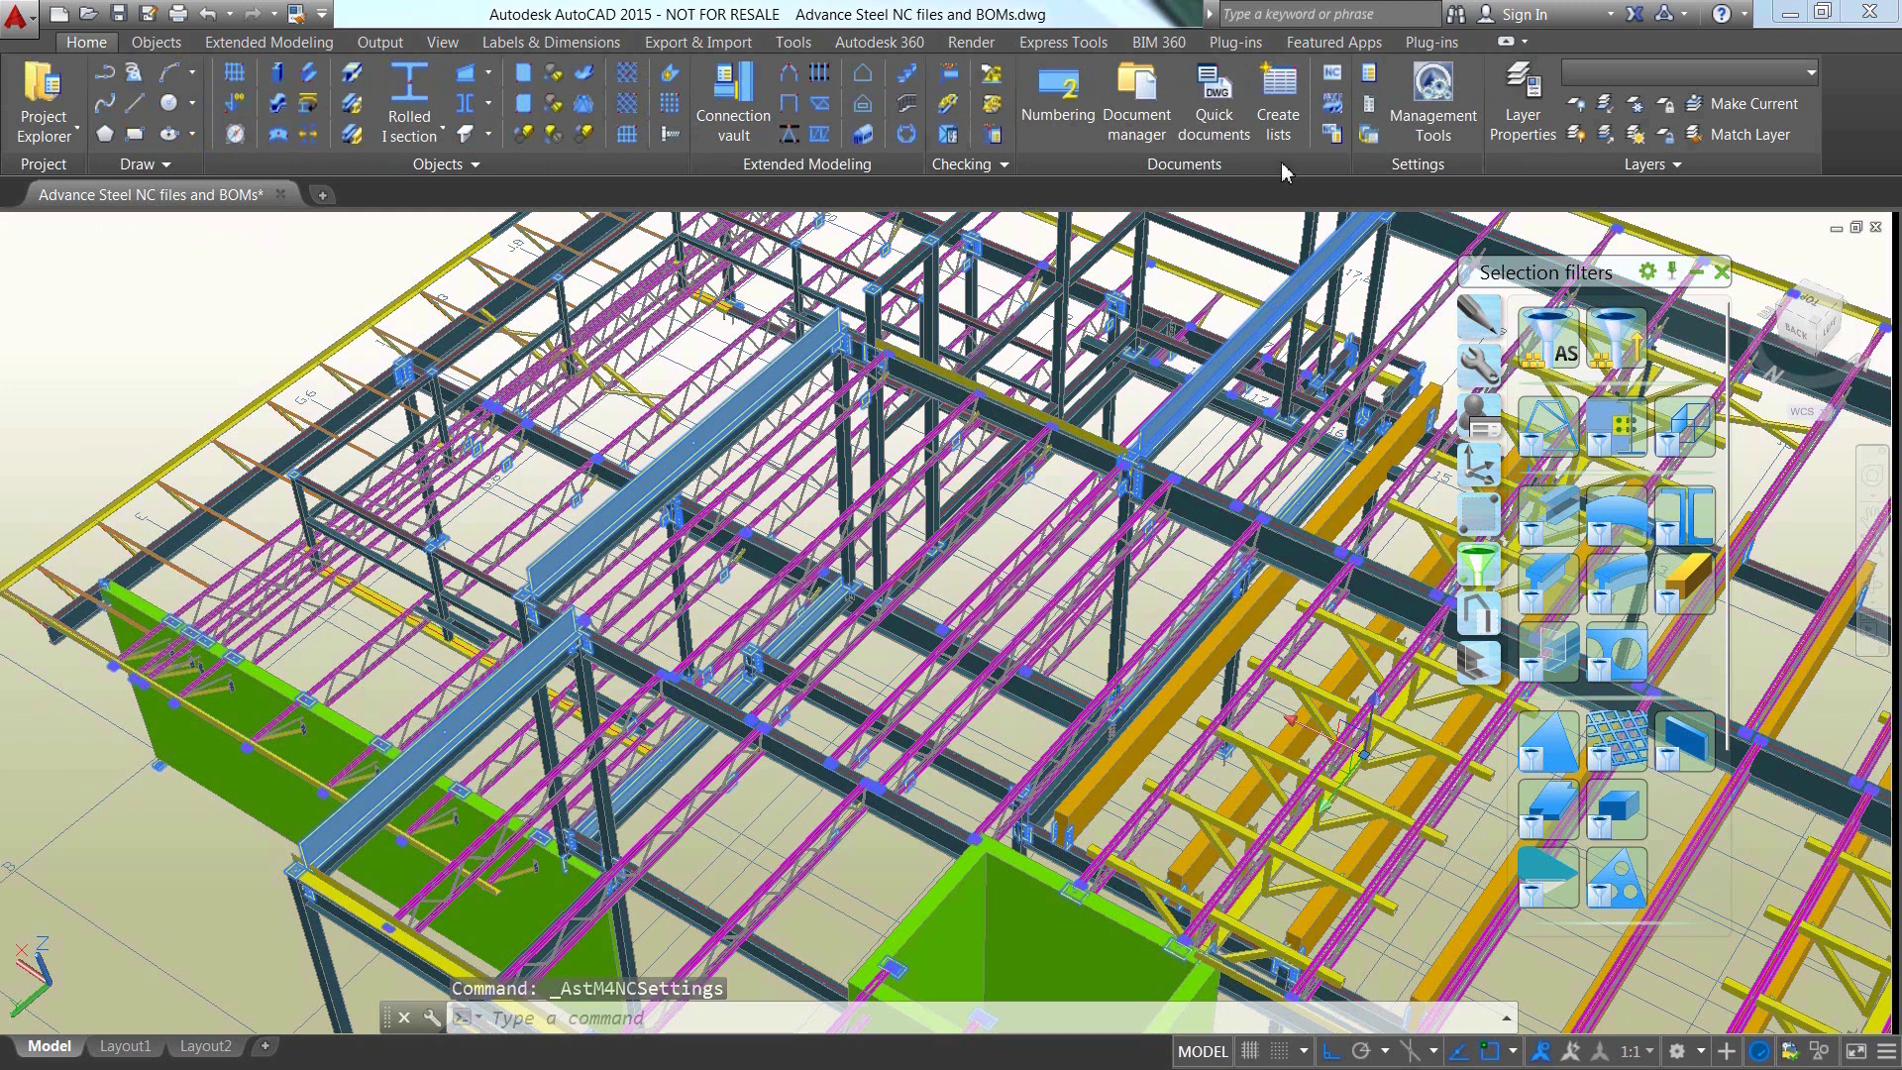
pyautogui.click(1414, 119)
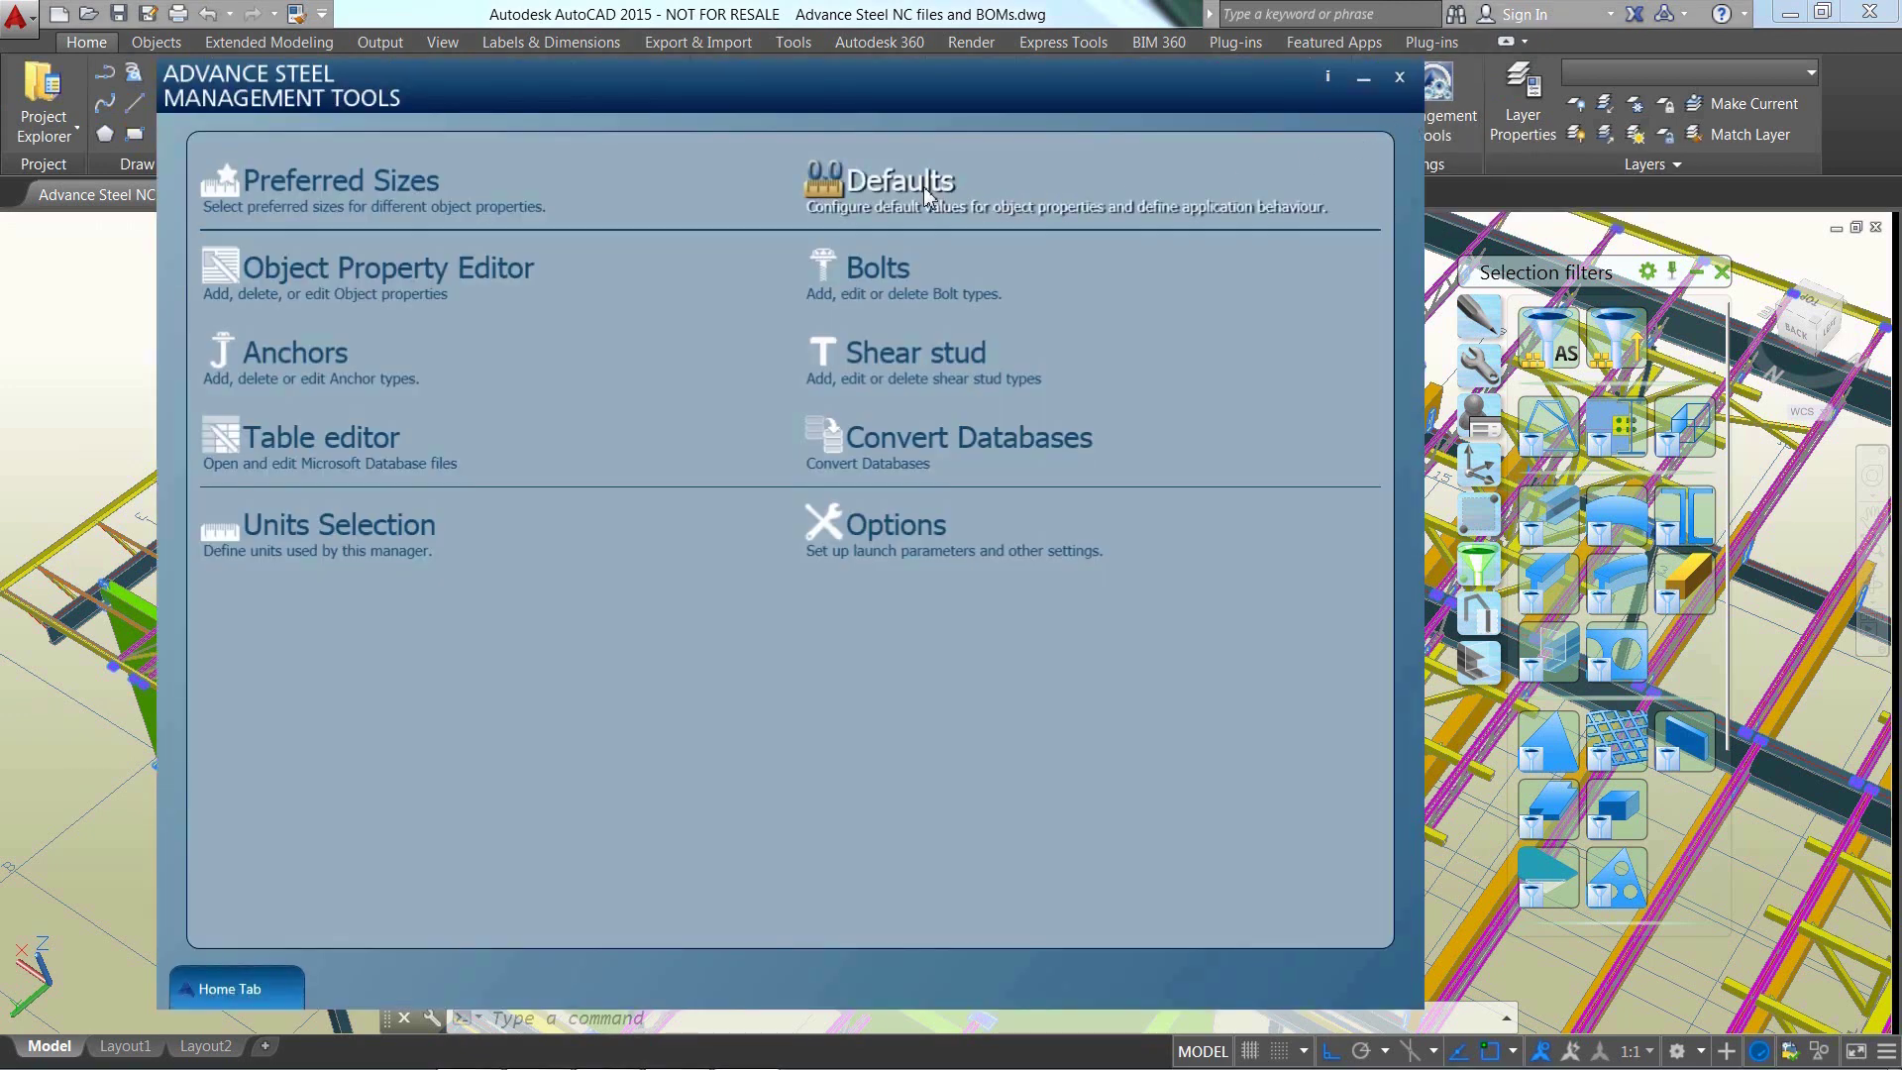
pyautogui.click(923, 186)
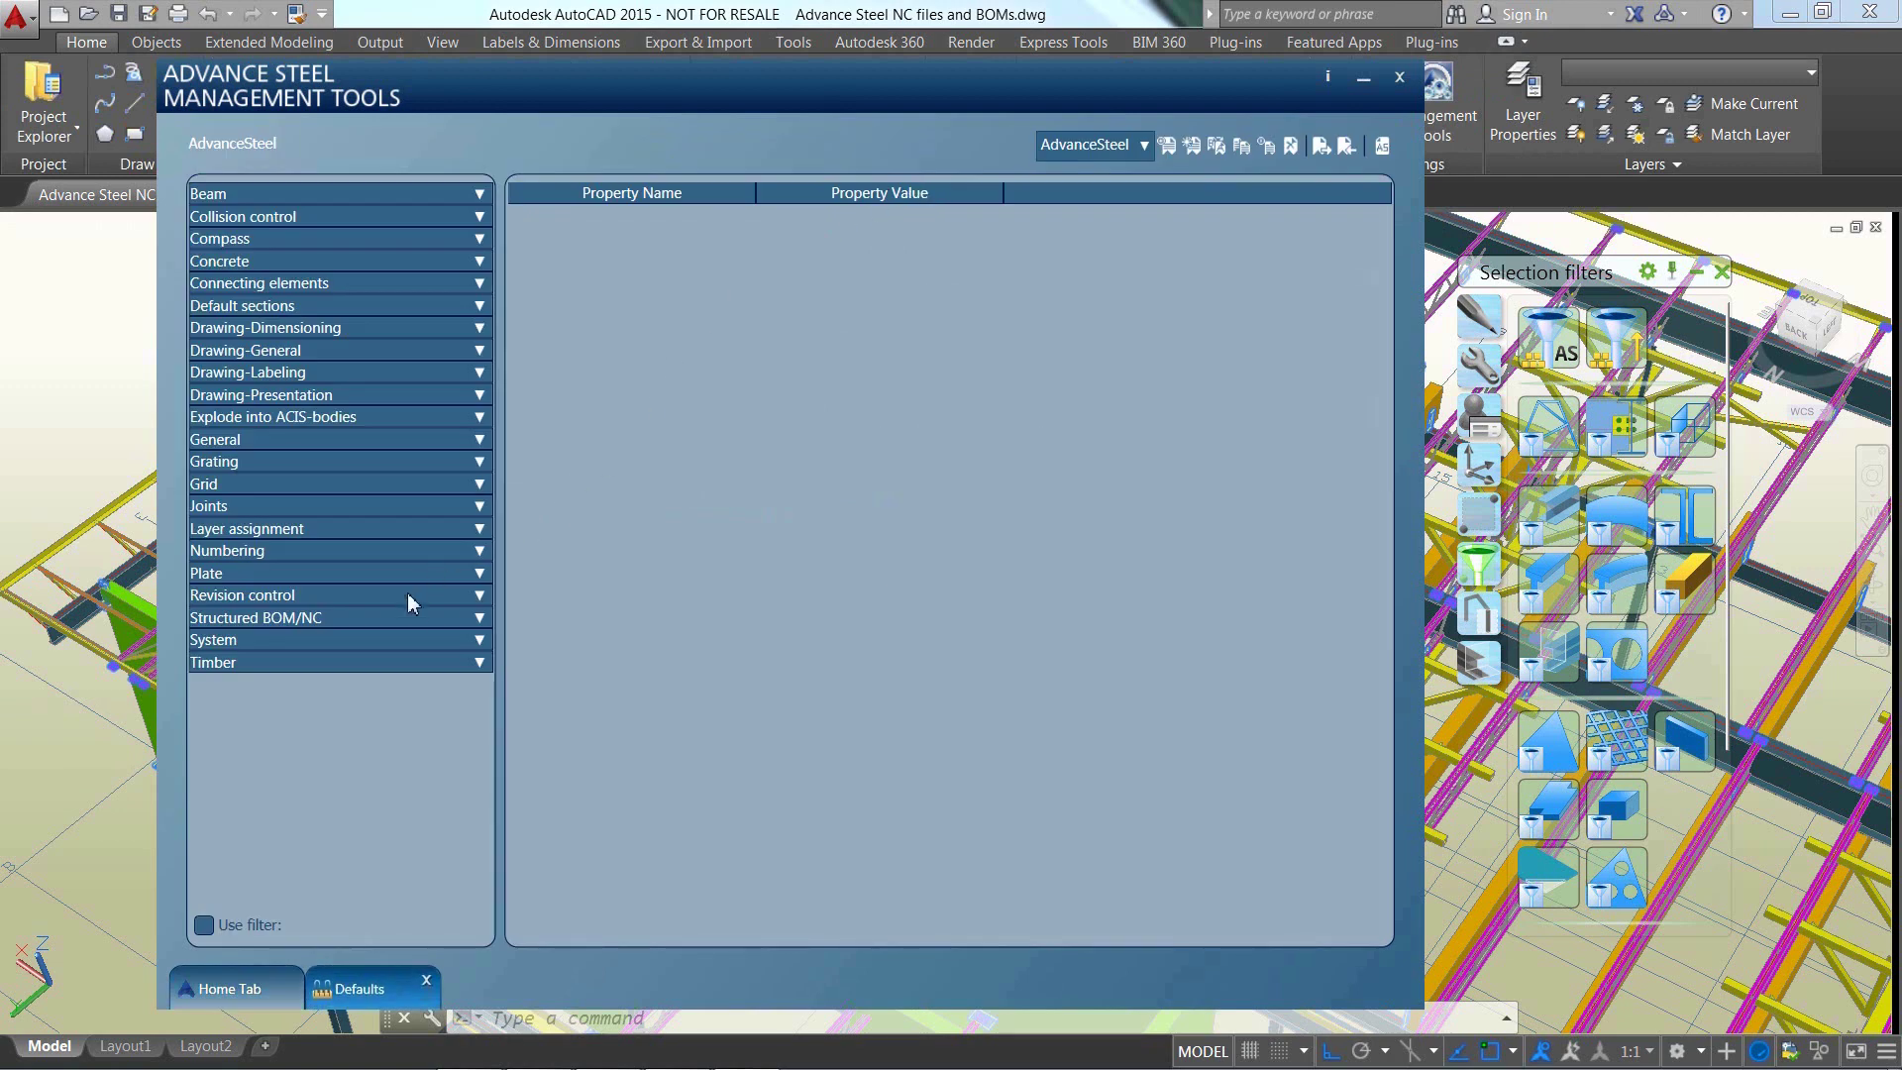
pyautogui.click(478, 621)
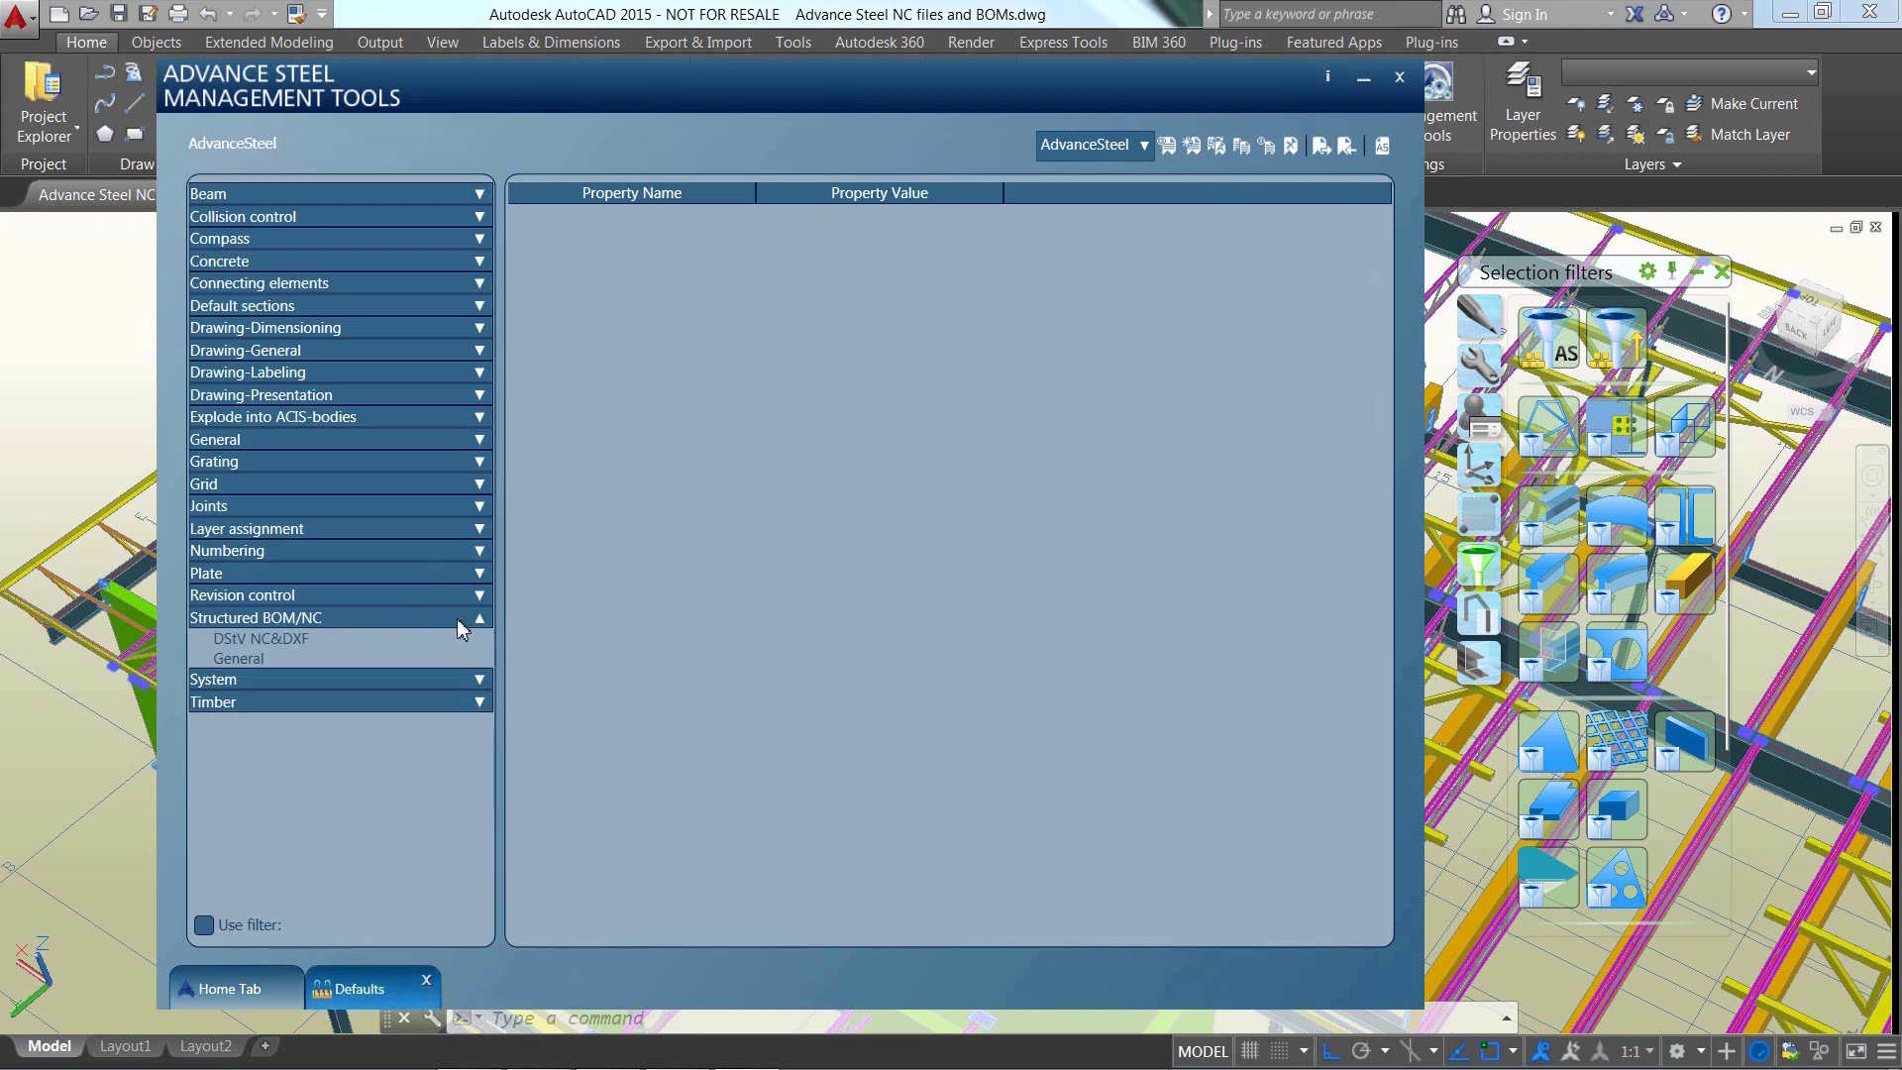
pyautogui.click(370, 639)
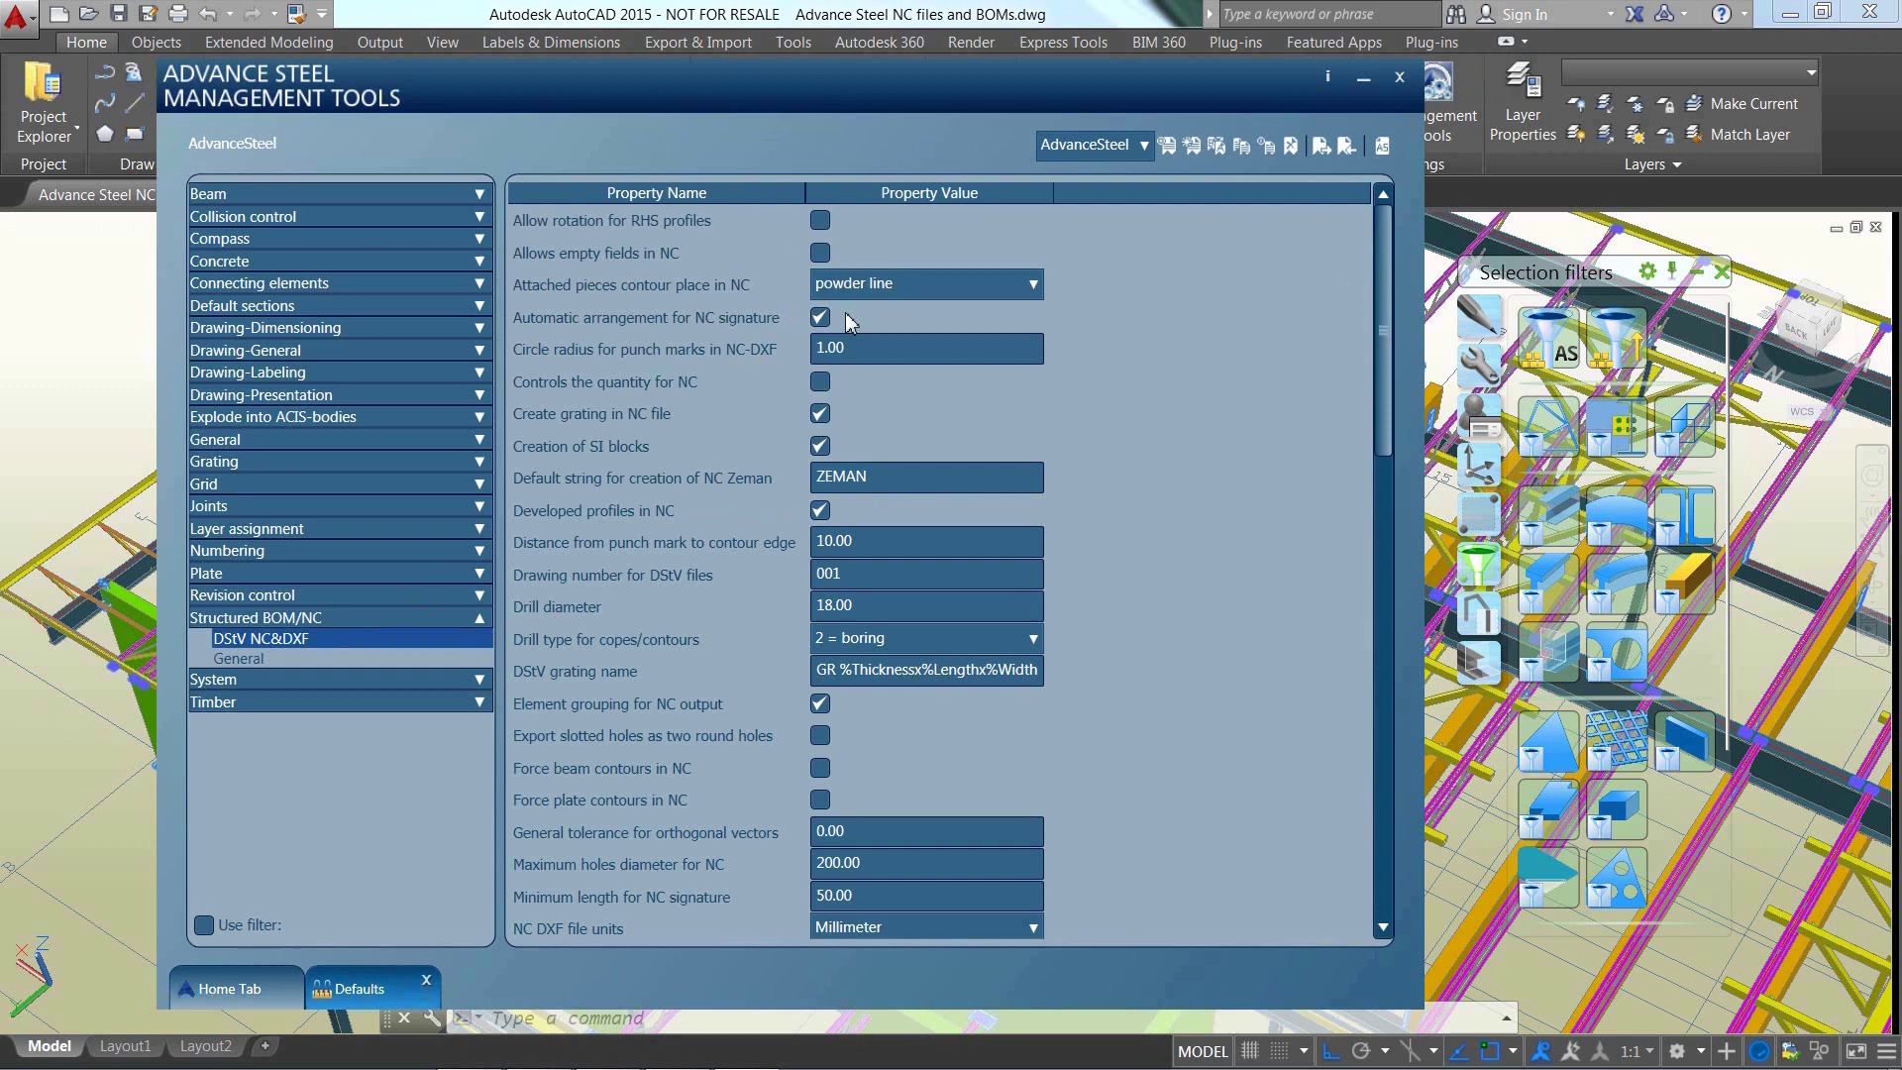
pyautogui.moveTo(1387, 397); pyautogui.dragTo(1384, 711)
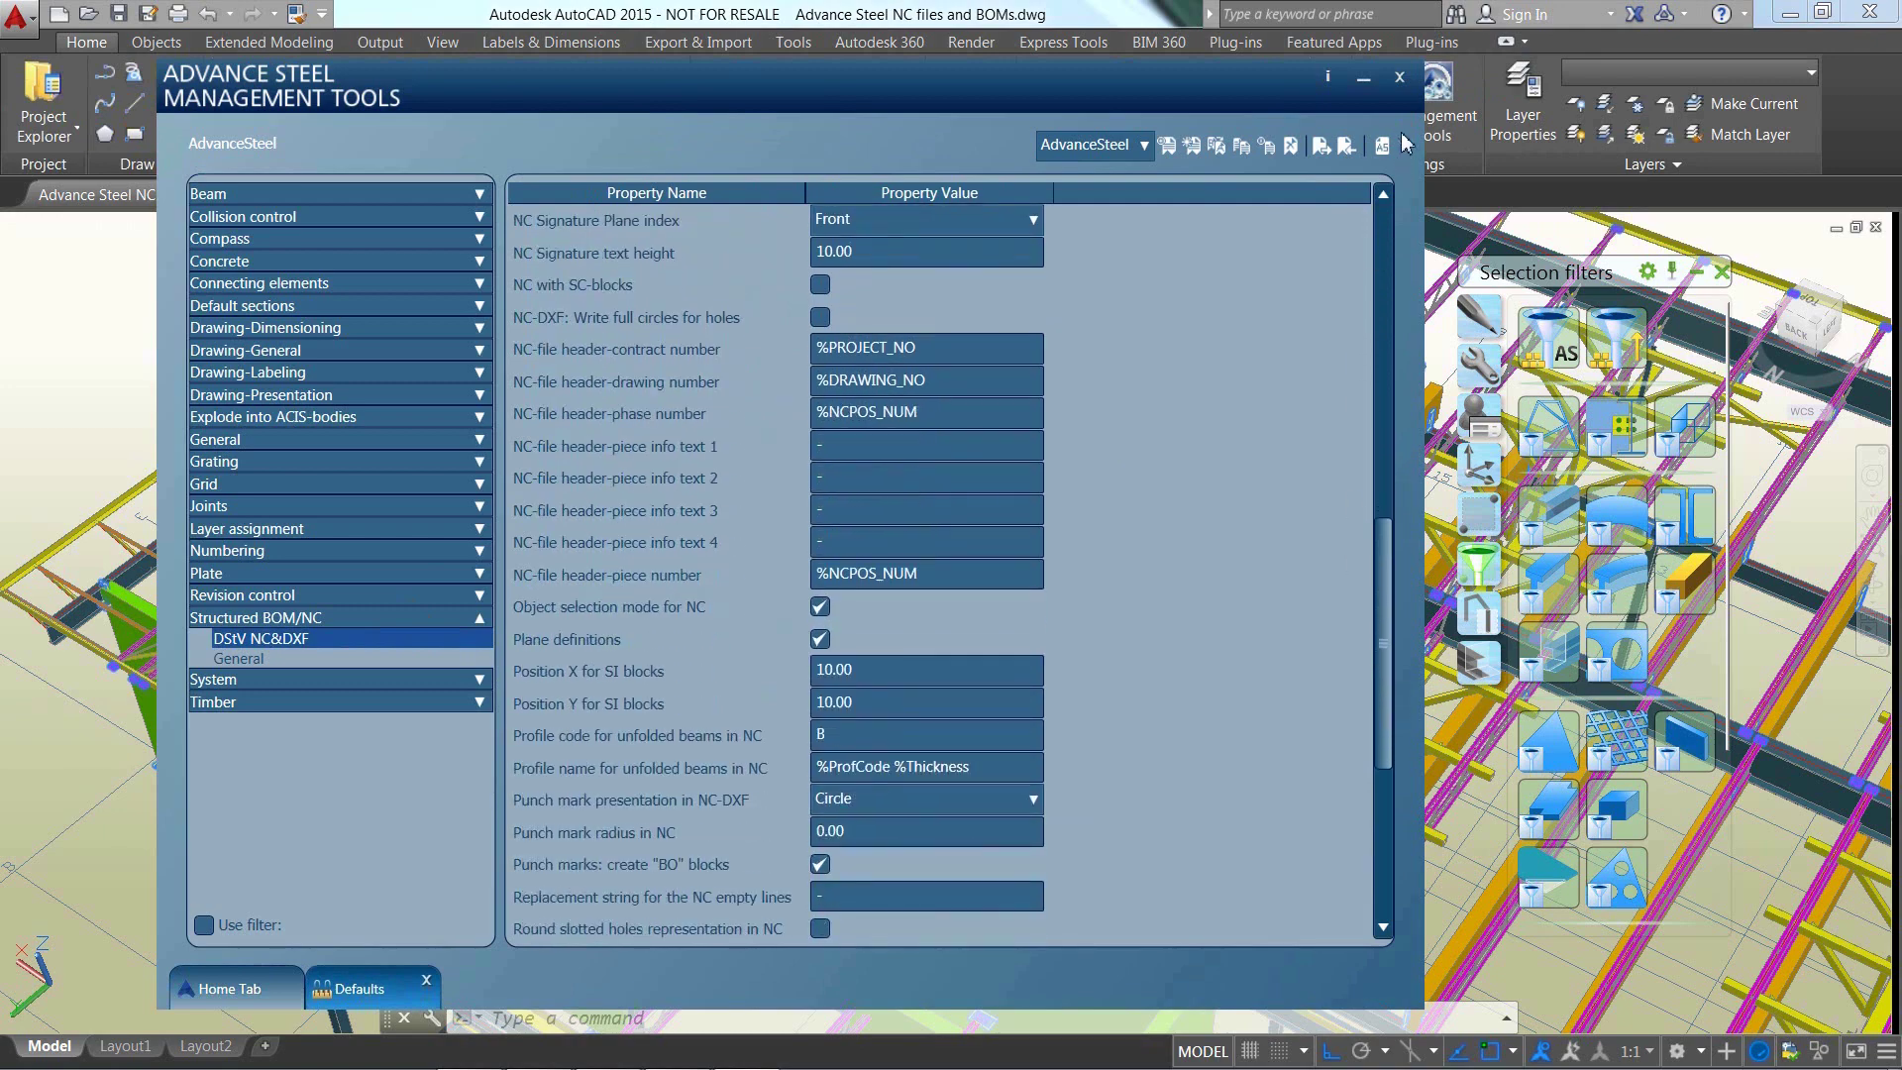
pyautogui.click(1399, 77)
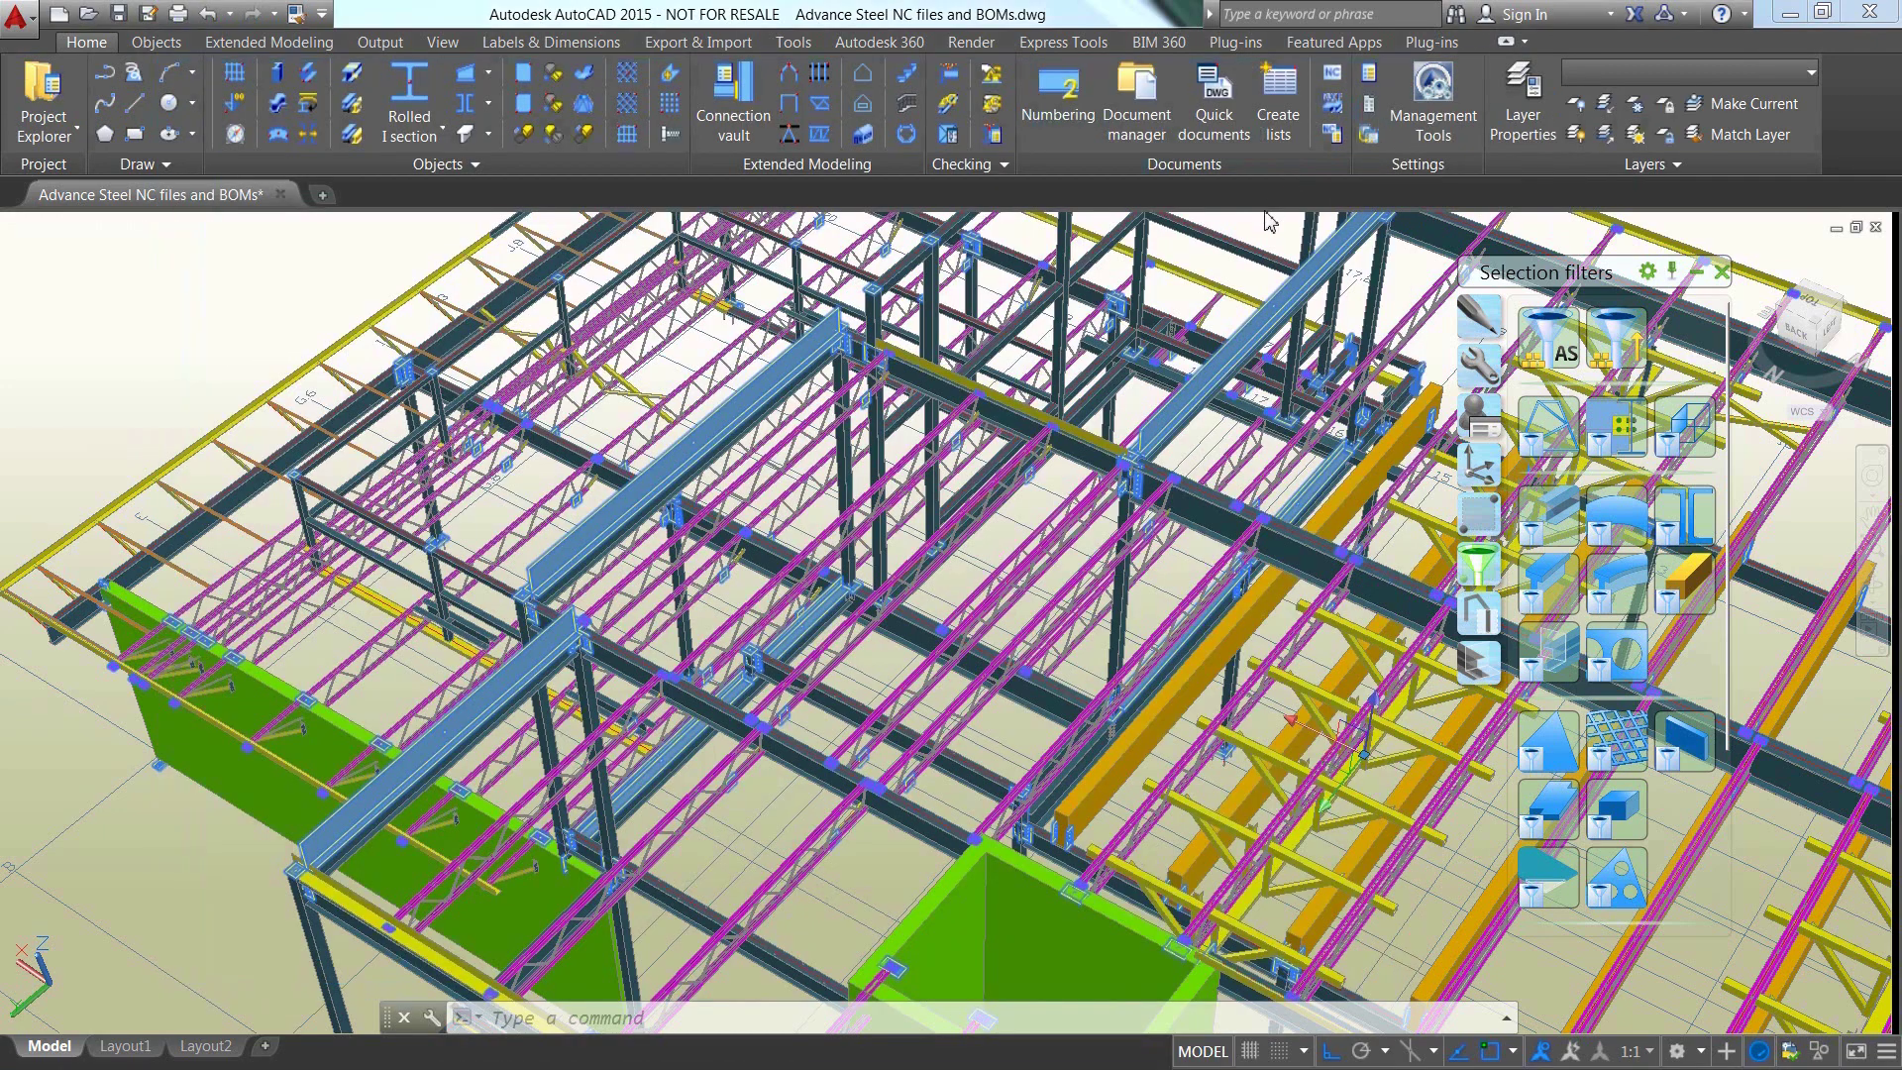
# Clear the plate selection and generate the Material list summary report from the Standard Part list templates.
pyautogui.press('Escape')
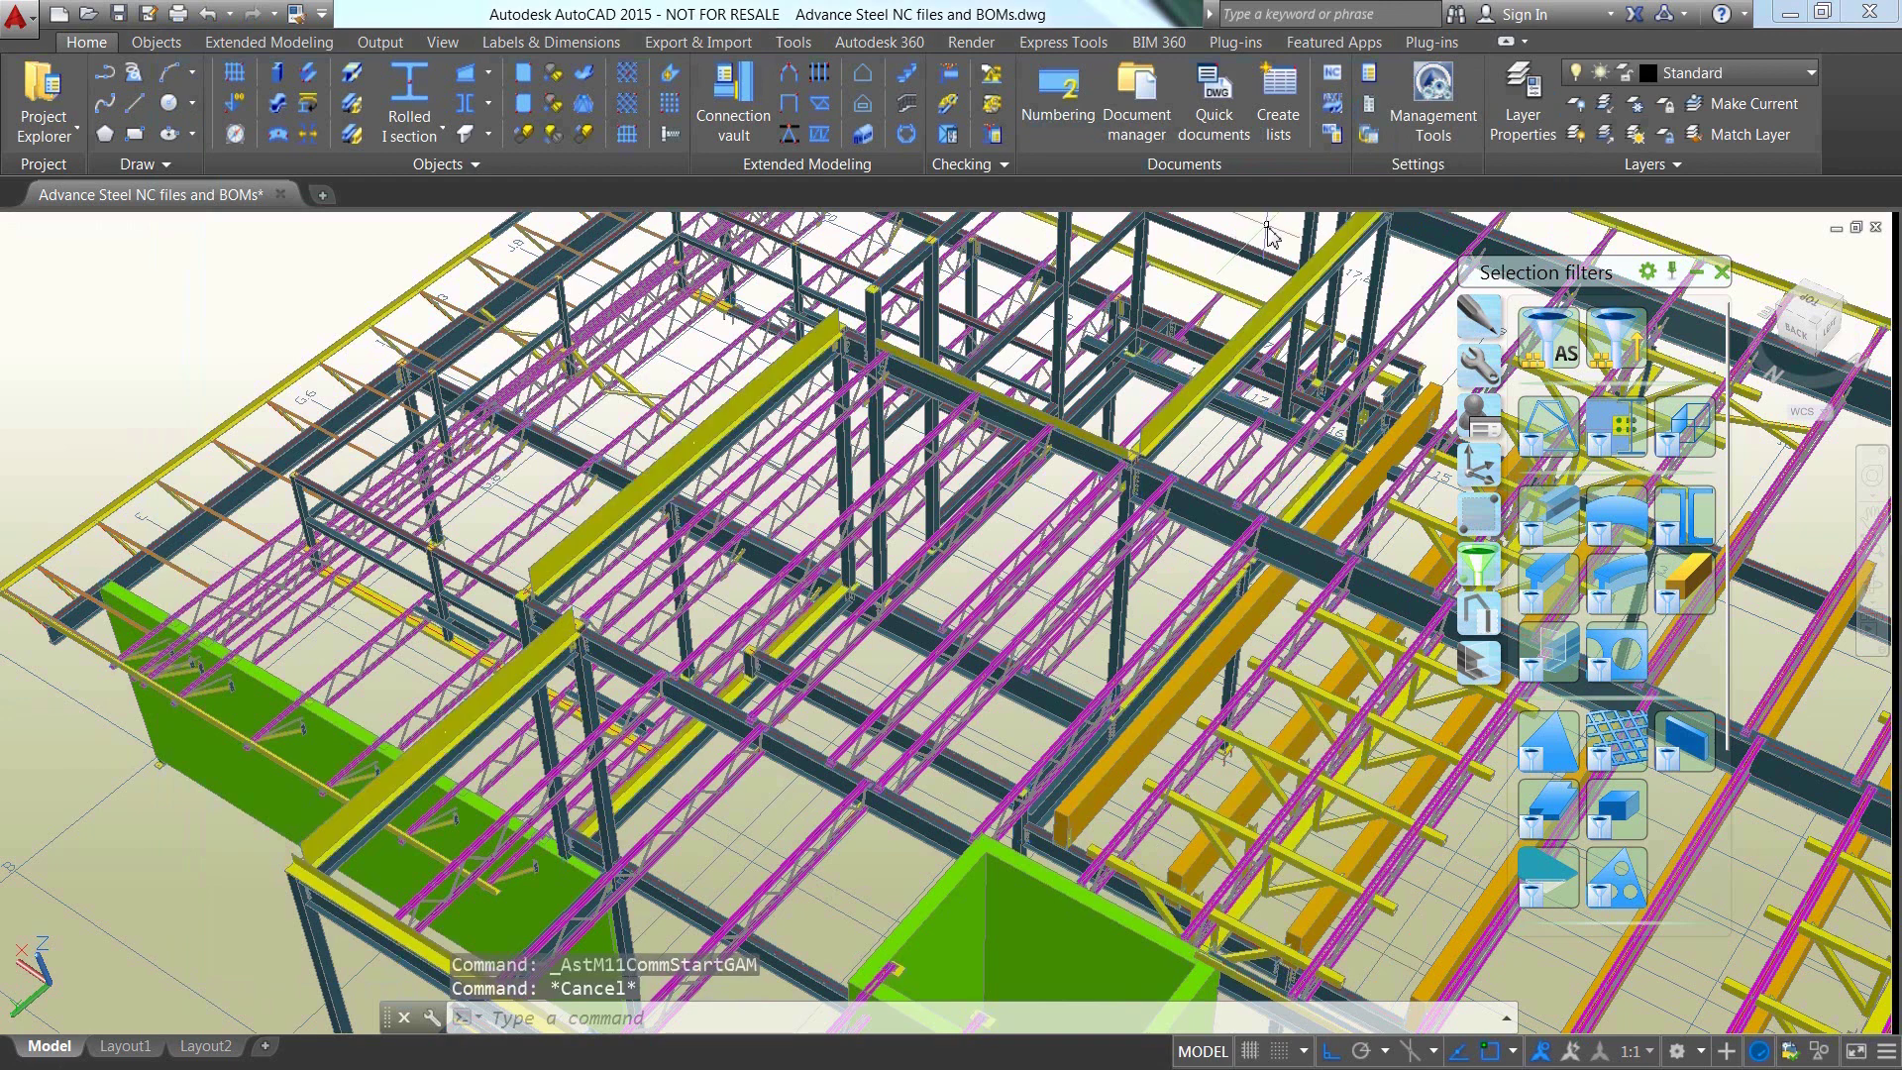
pyautogui.click(382, 43)
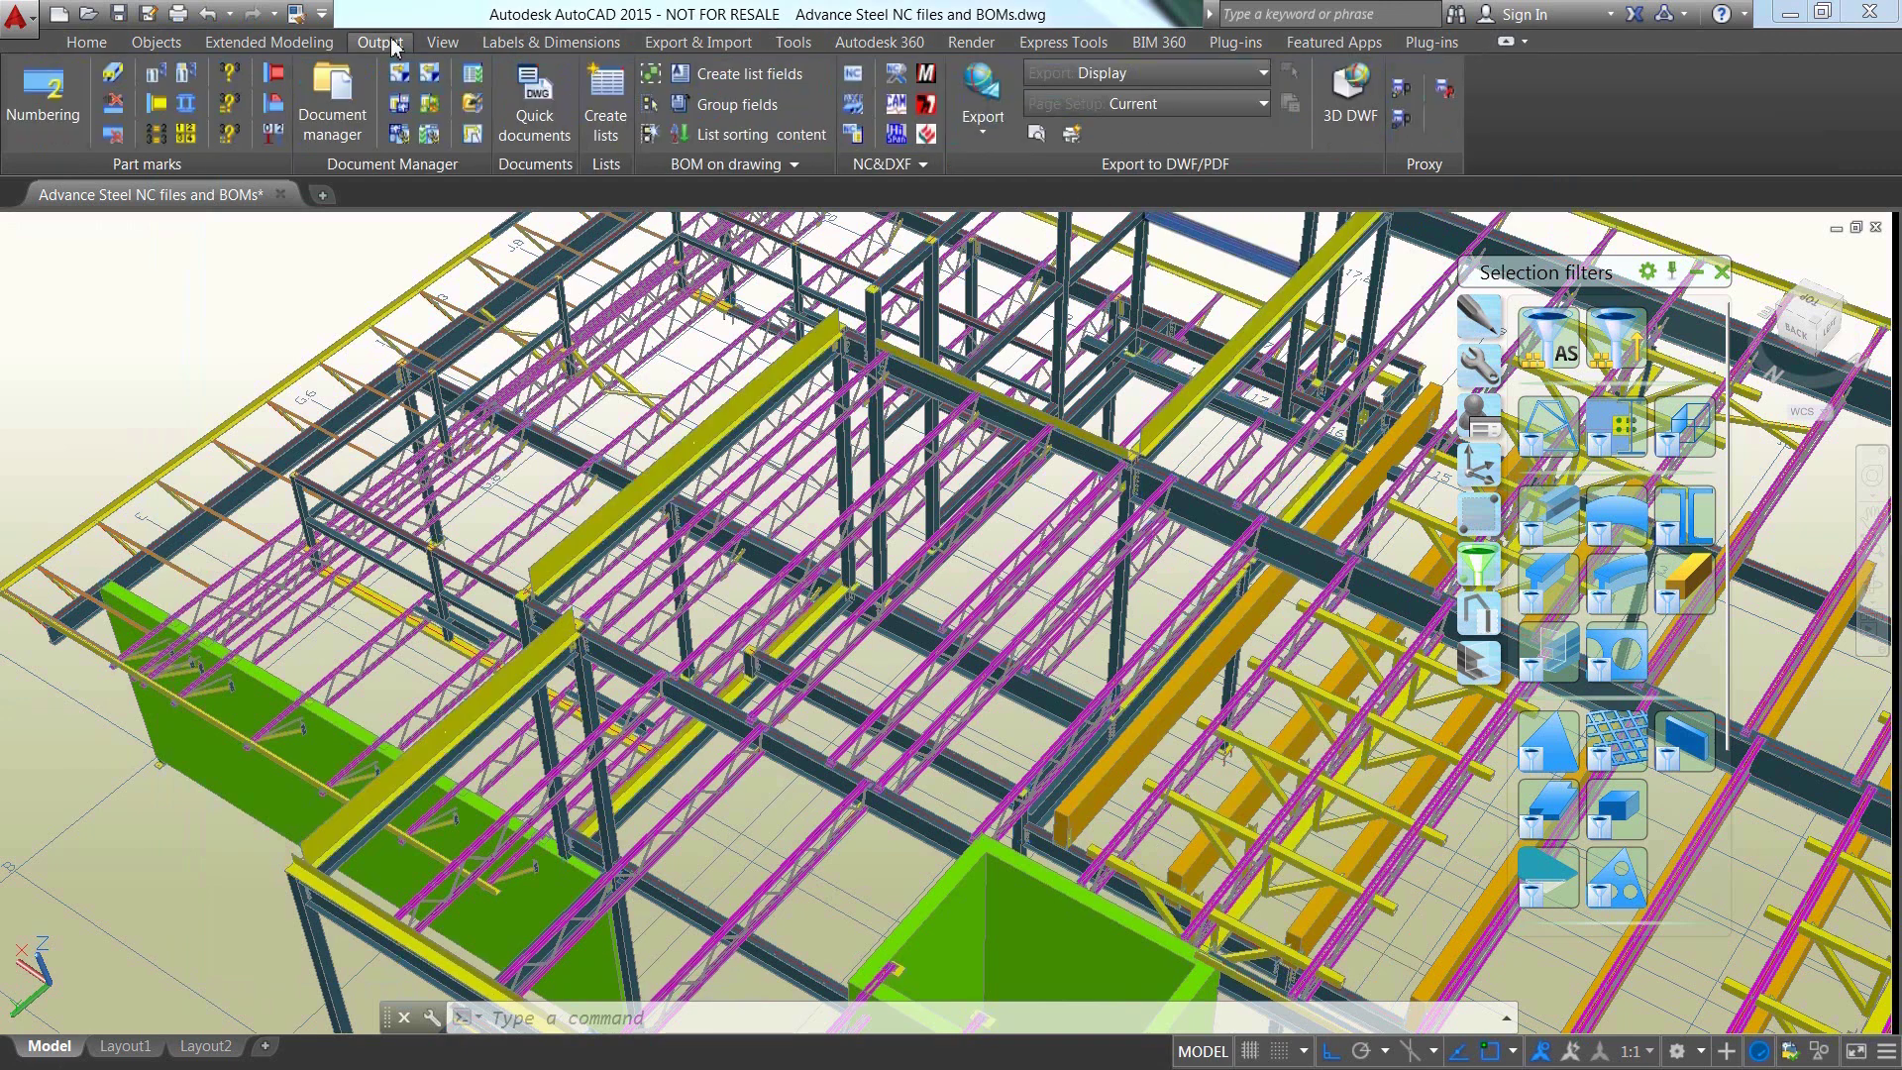
pyautogui.click(535, 114)
pyautogui.click(311, 394)
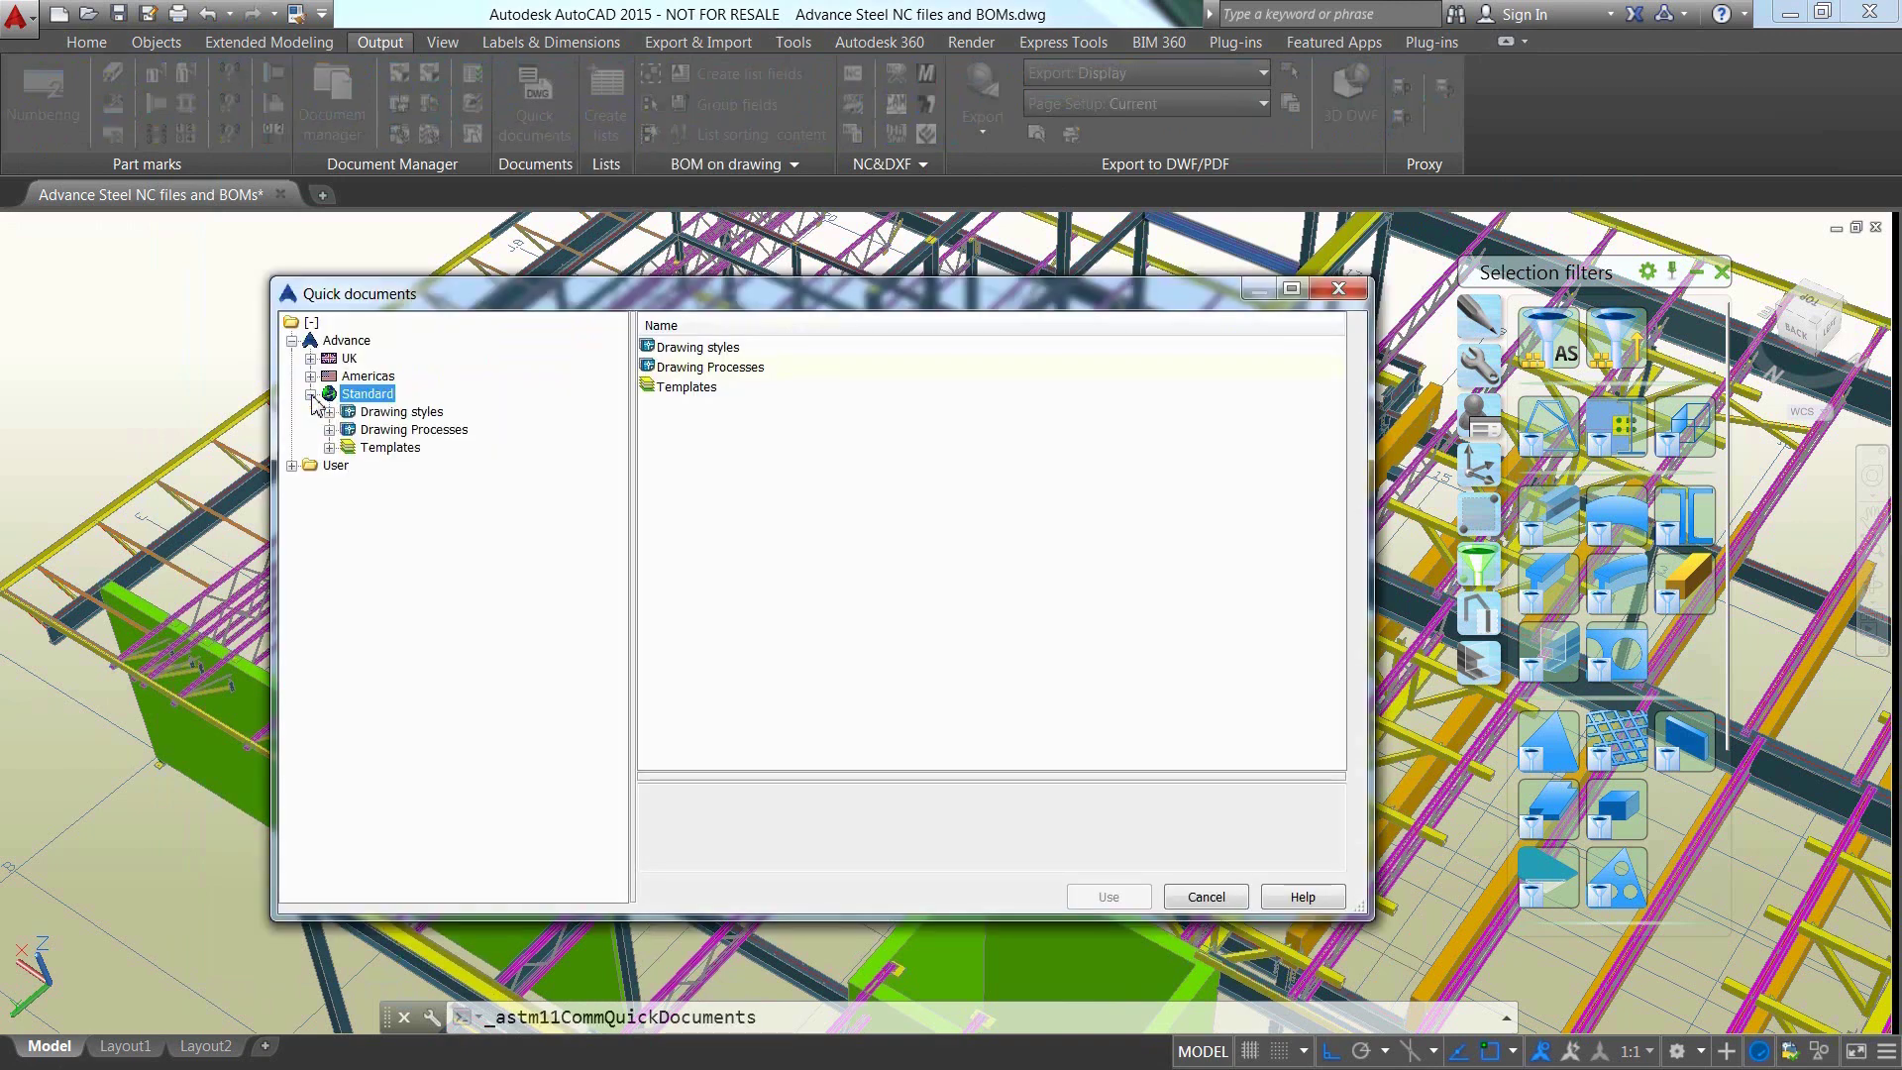
pyautogui.click(330, 448)
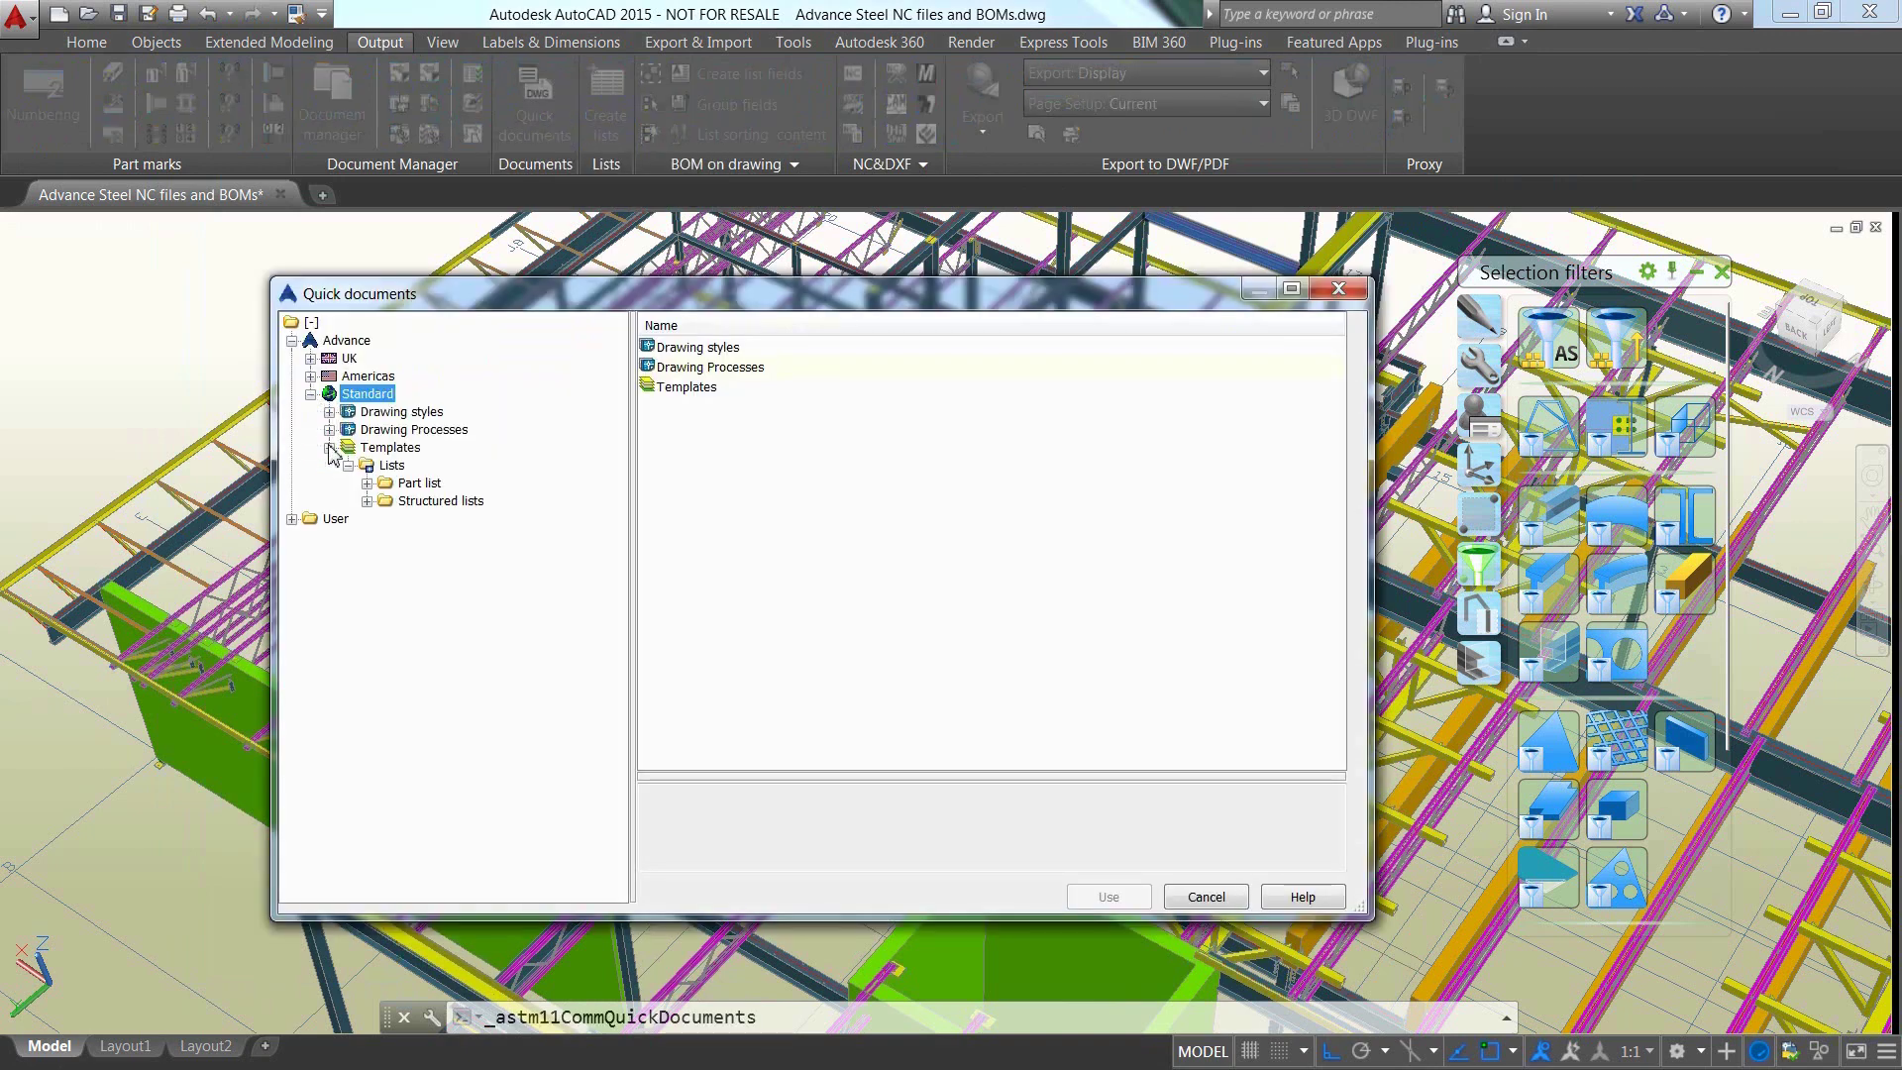
pyautogui.click(367, 483)
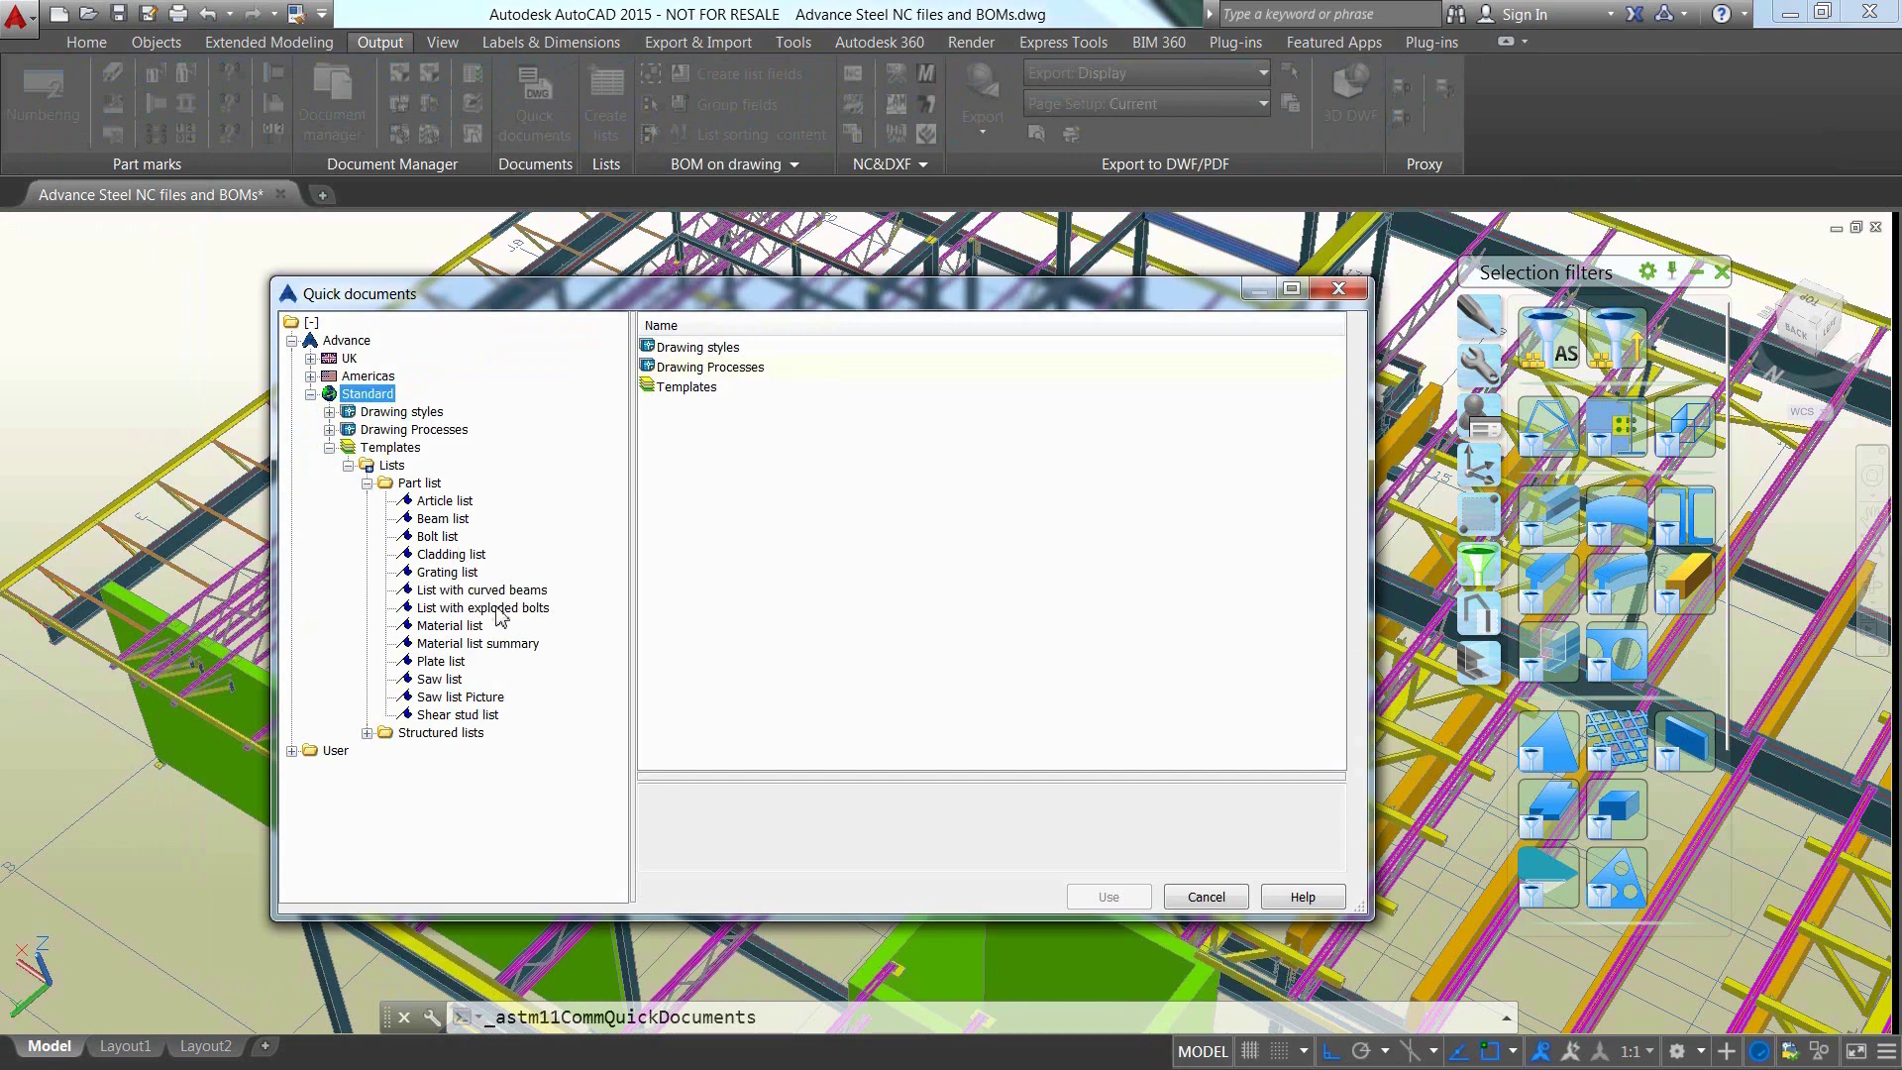
pyautogui.click(512, 646)
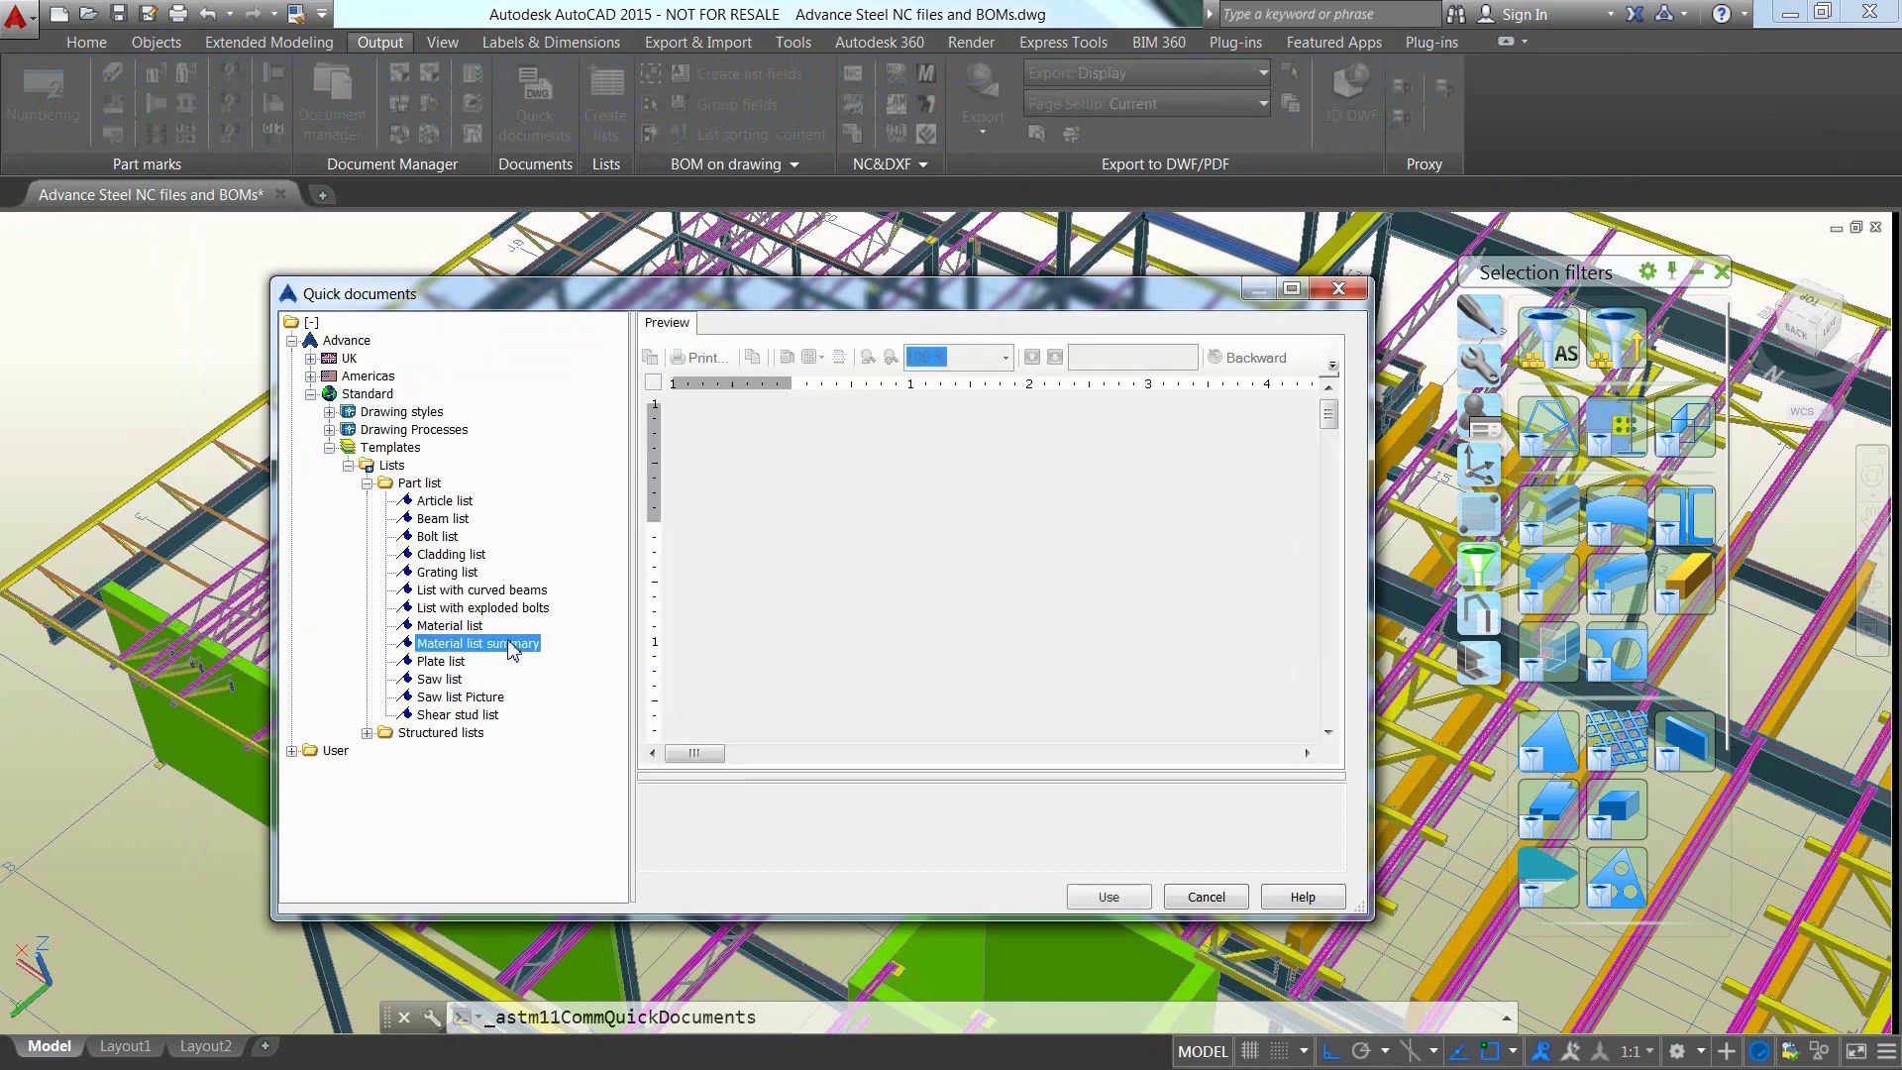
pyautogui.click(1107, 896)
# Page forward through the Material list summary to page 4 of 15.
pyautogui.click(439, 74)
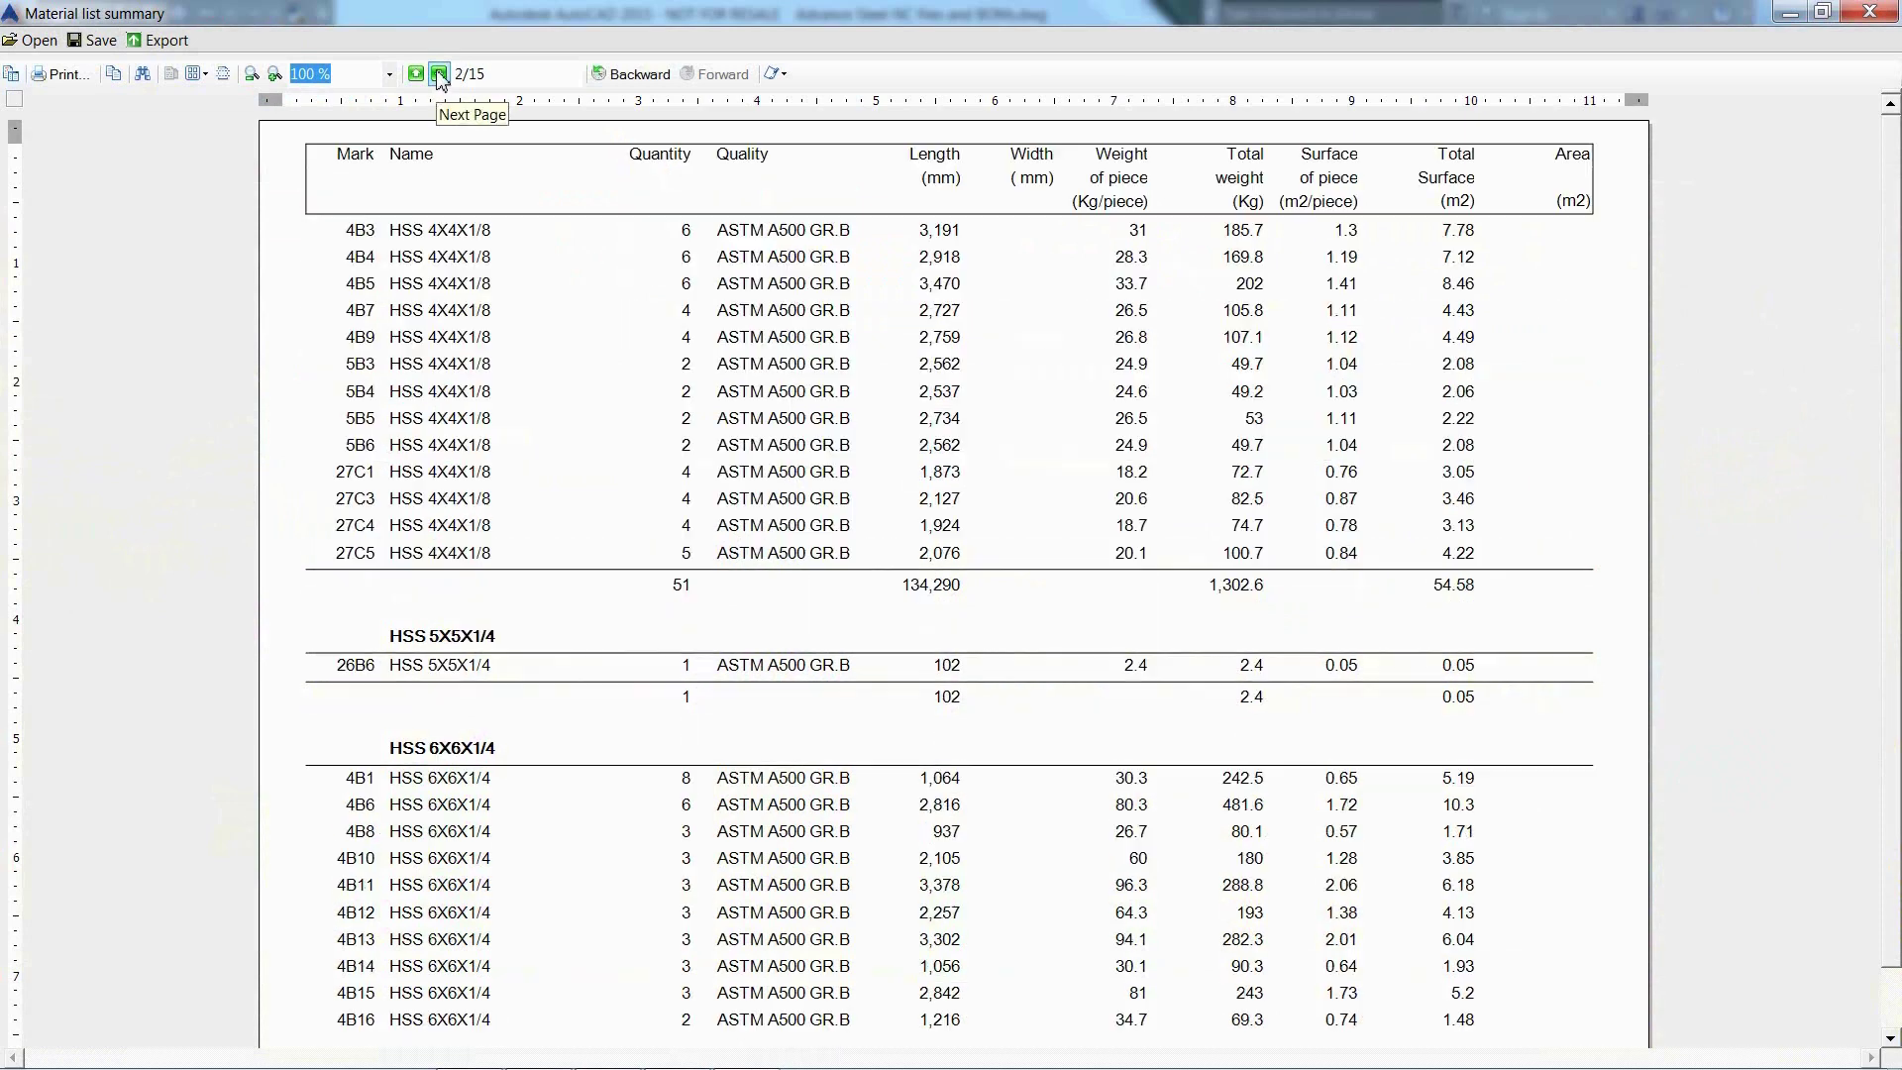
pyautogui.click(439, 74)
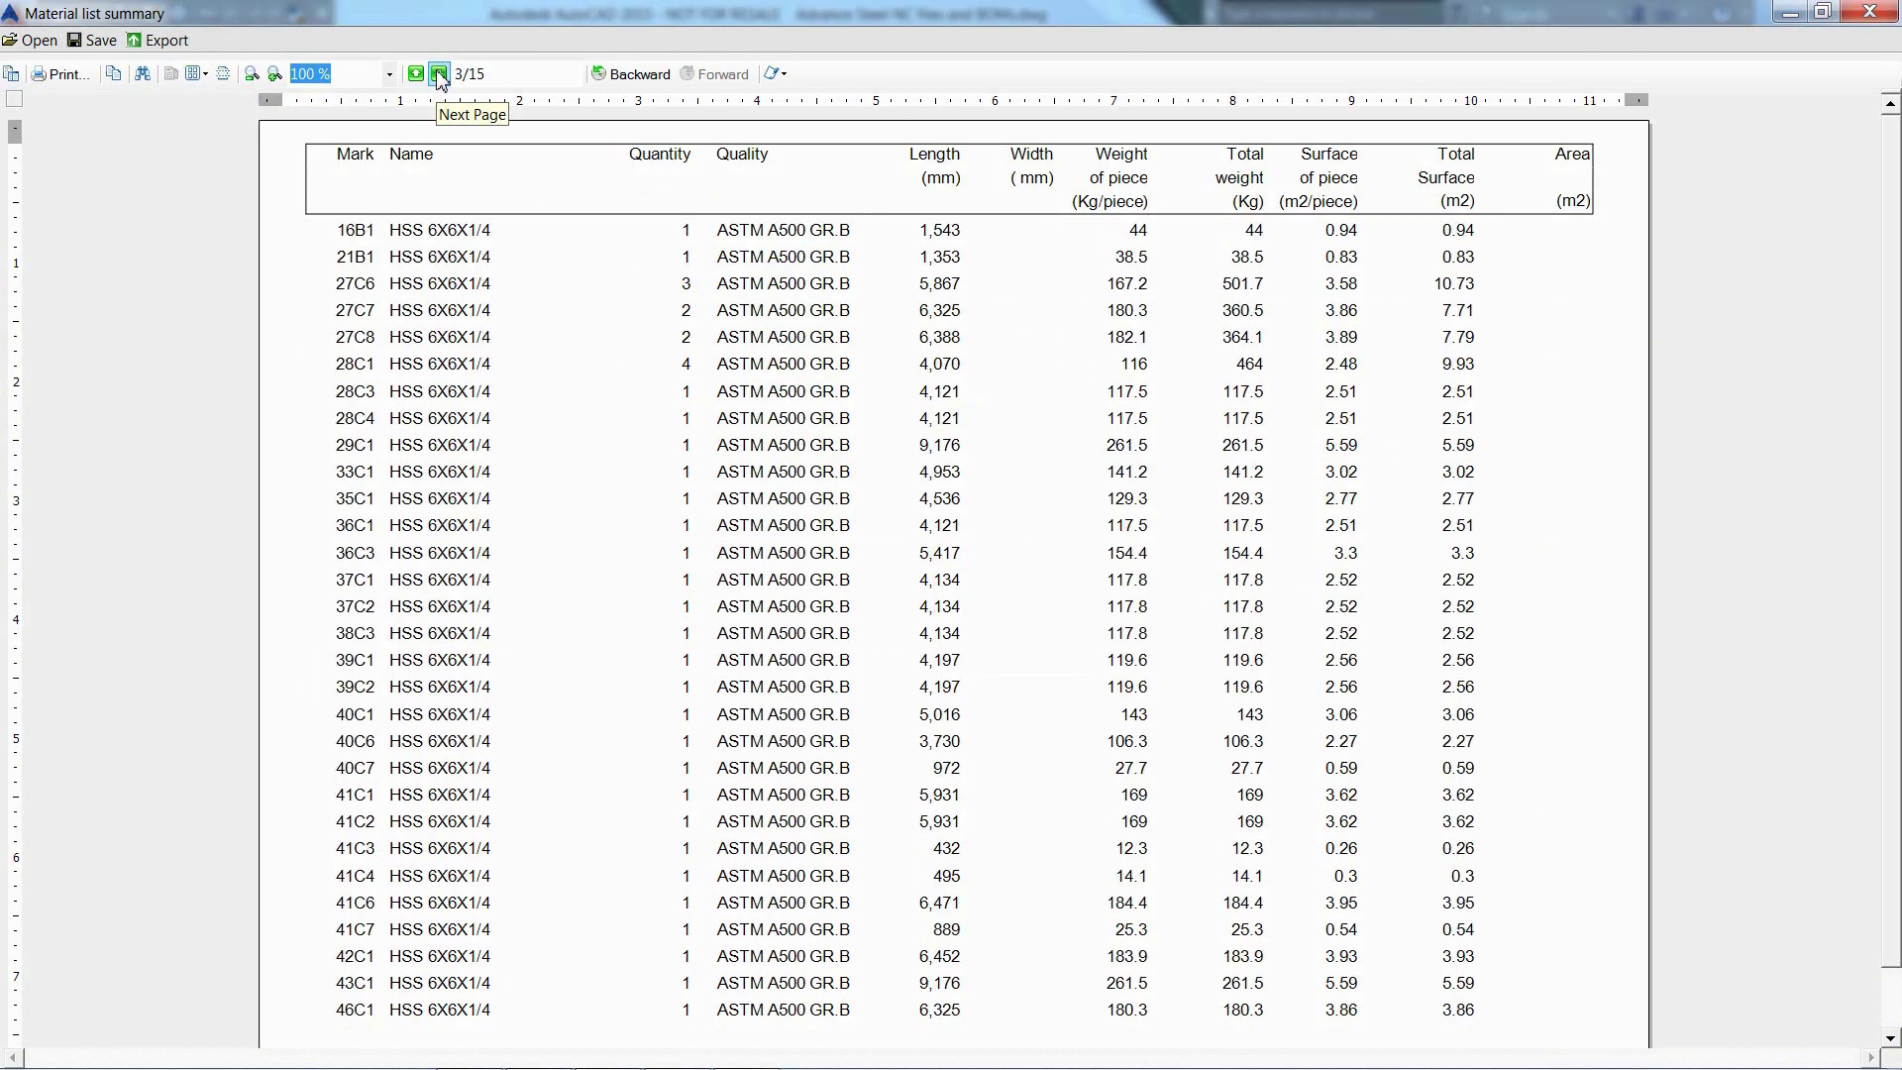
pyautogui.click(439, 74)
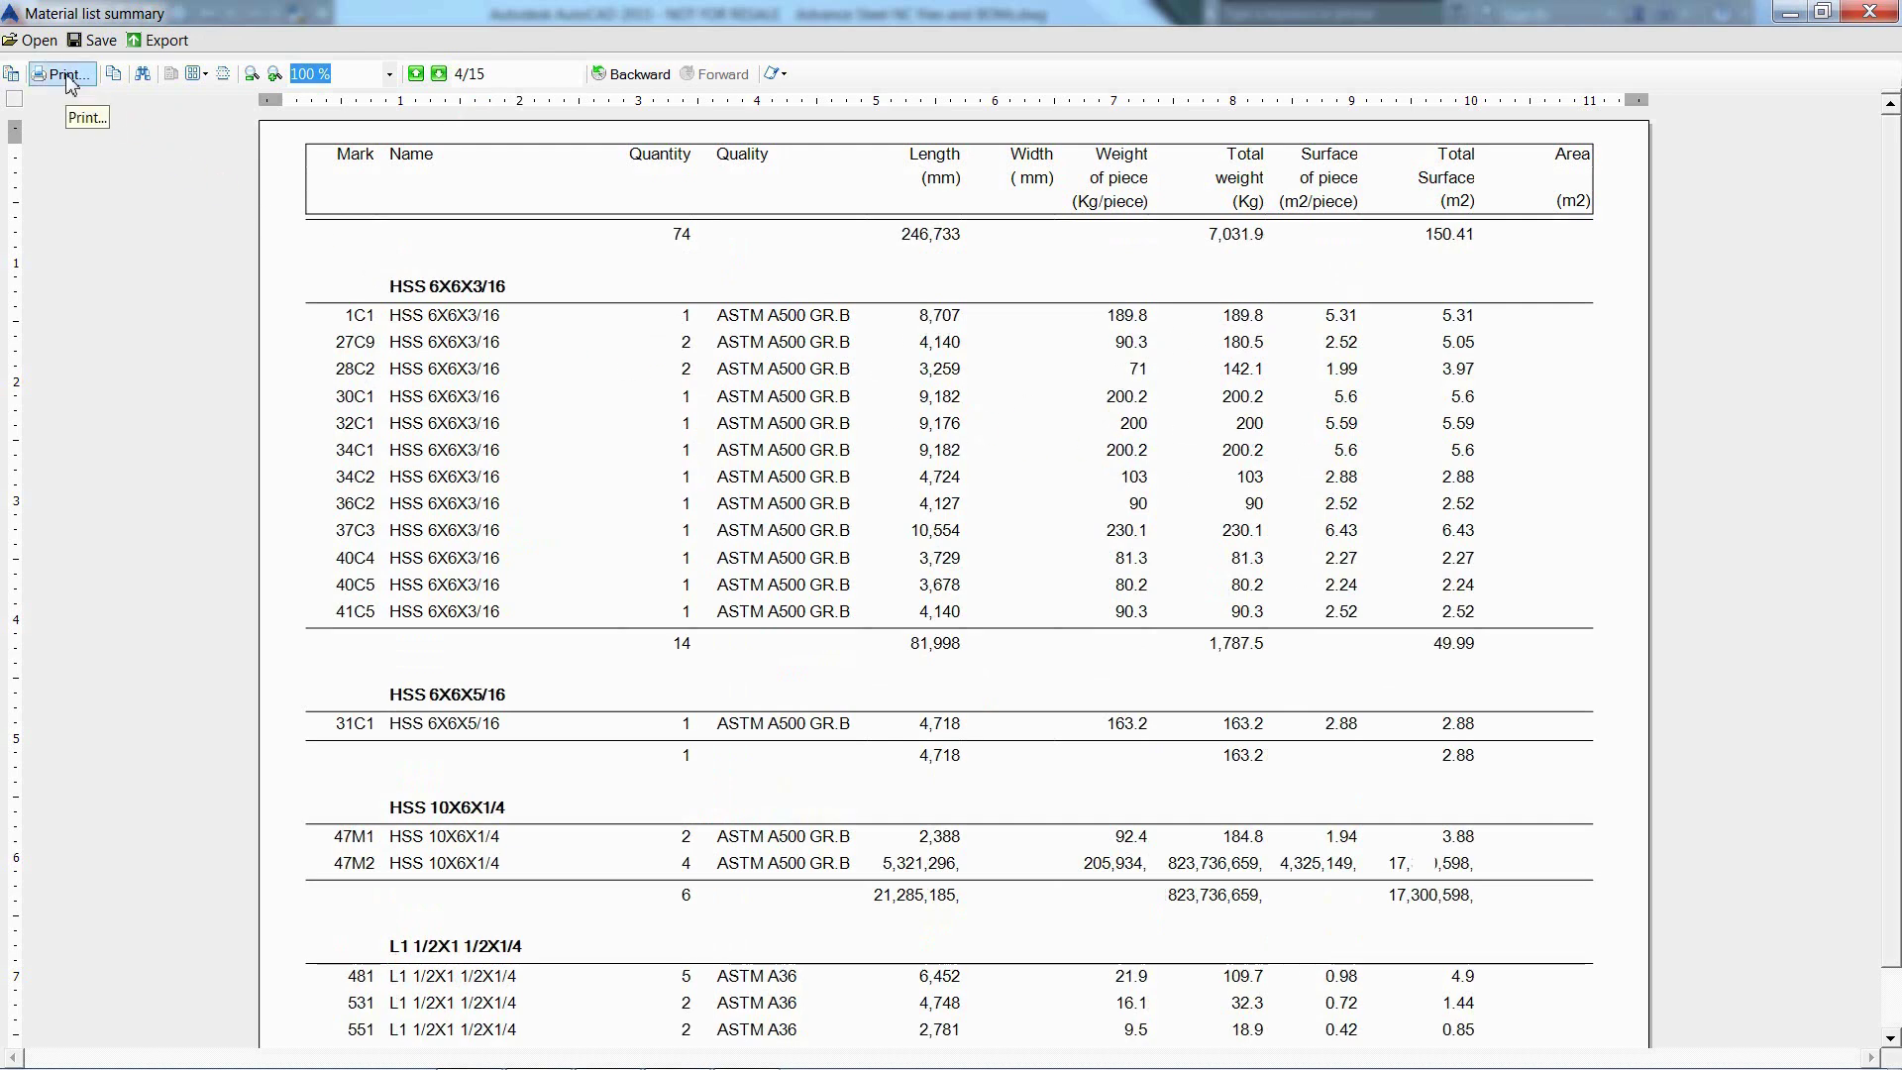
# Save the report as Material list summary.rdf and look over the available export formats.
pyautogui.click(95, 40)
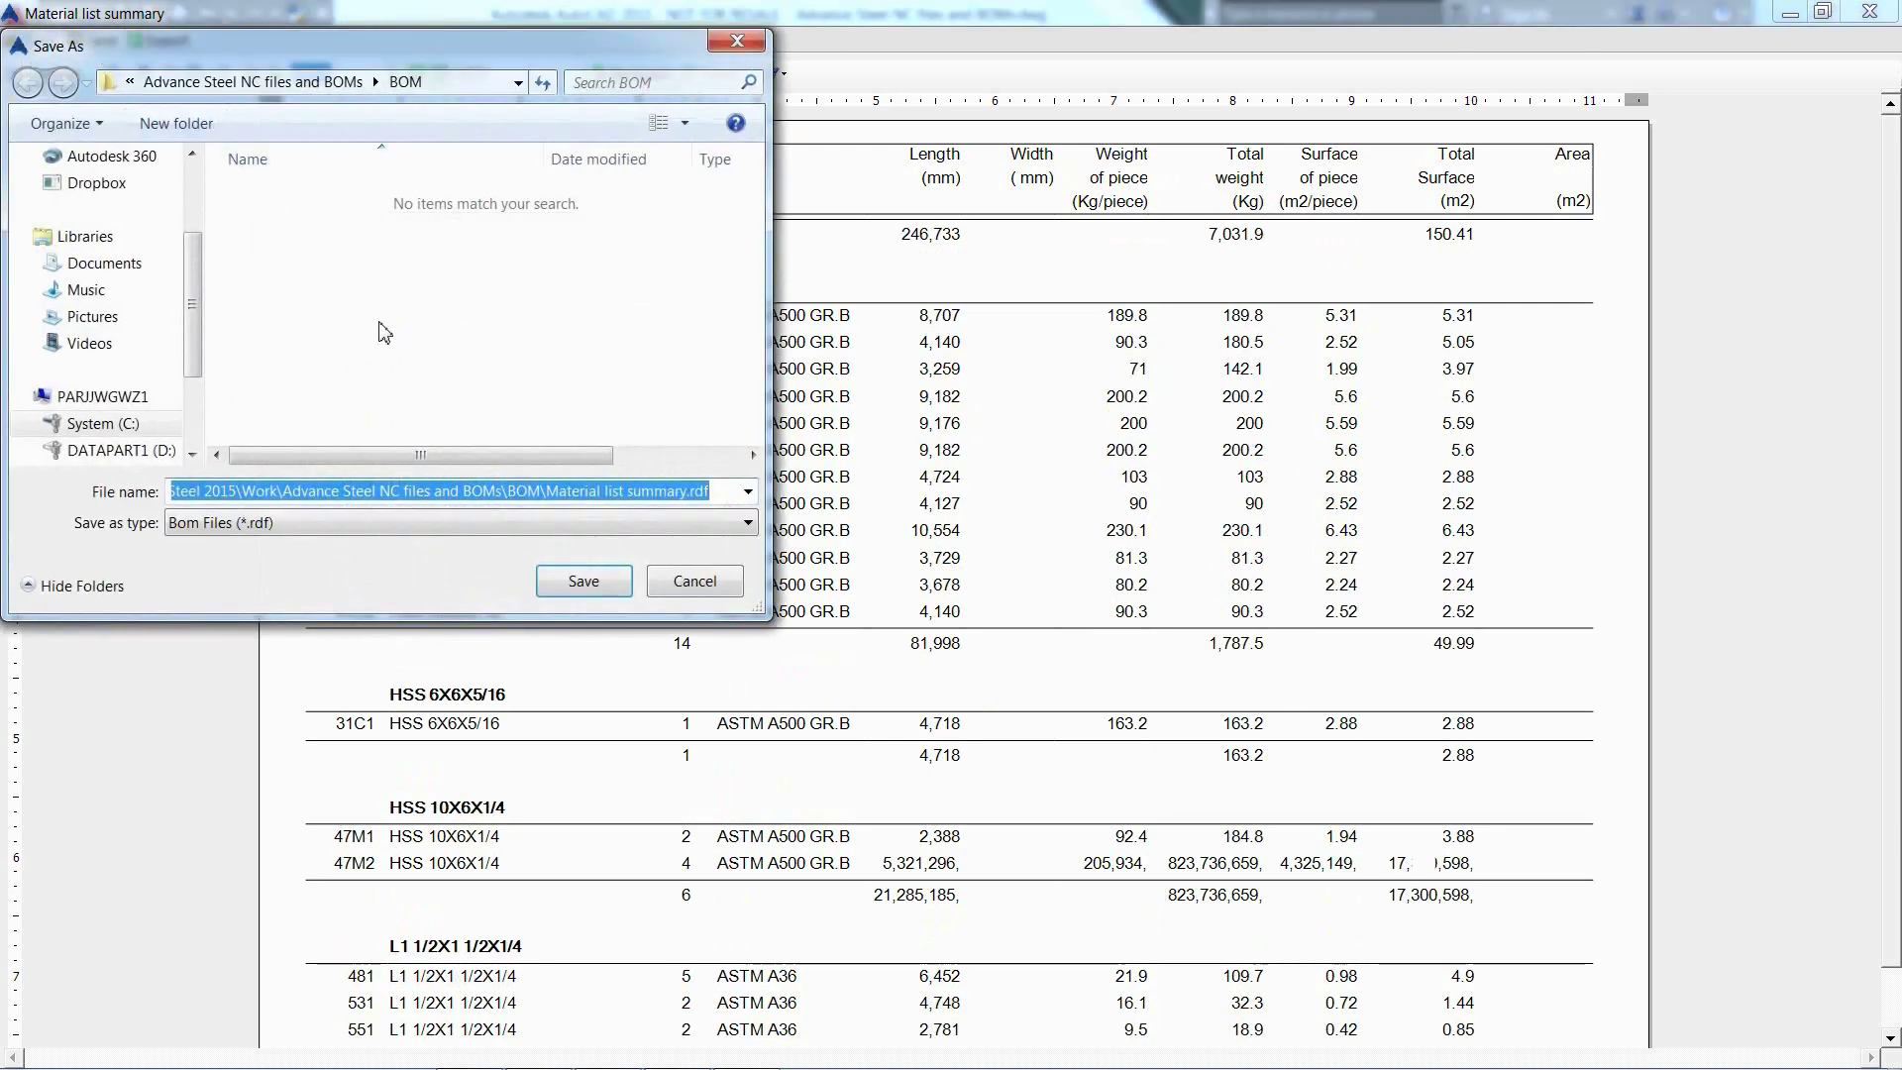
pyautogui.click(583, 581)
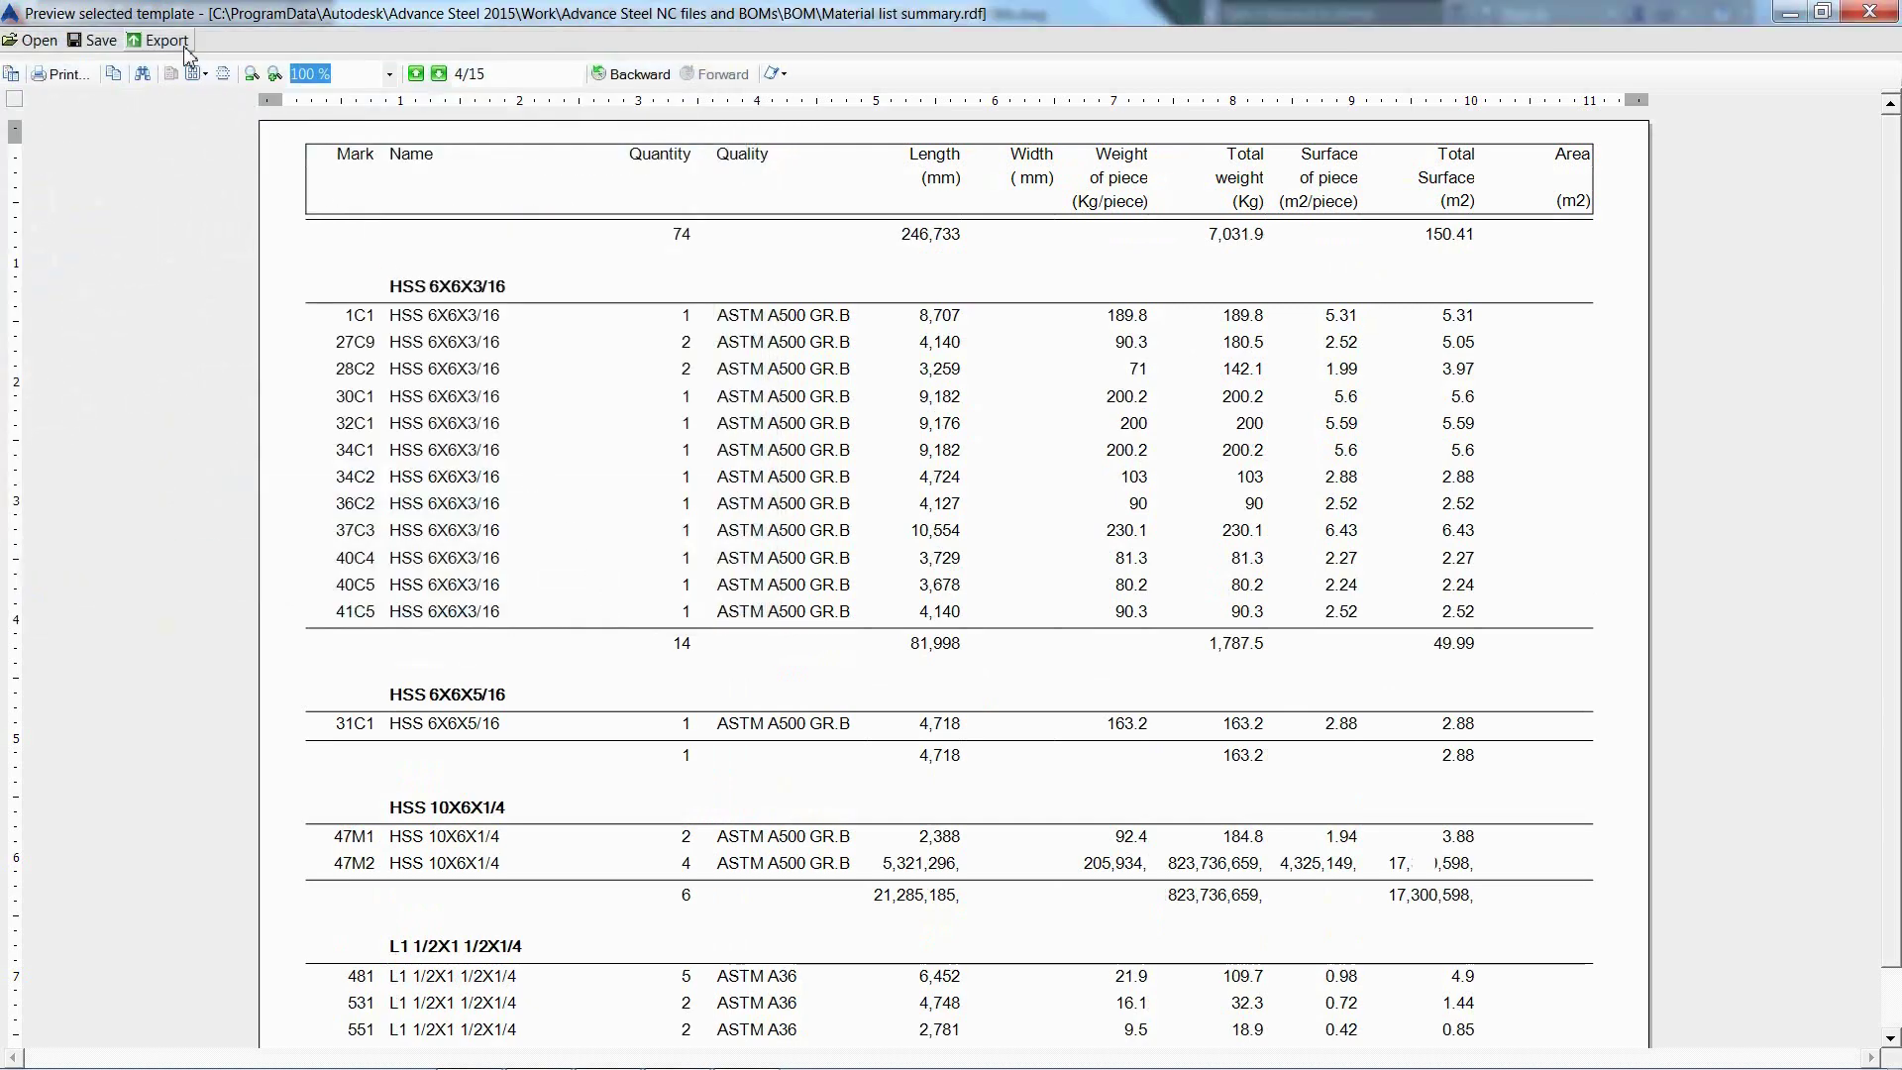
pyautogui.click(184, 46)
pyautogui.click(793, 284)
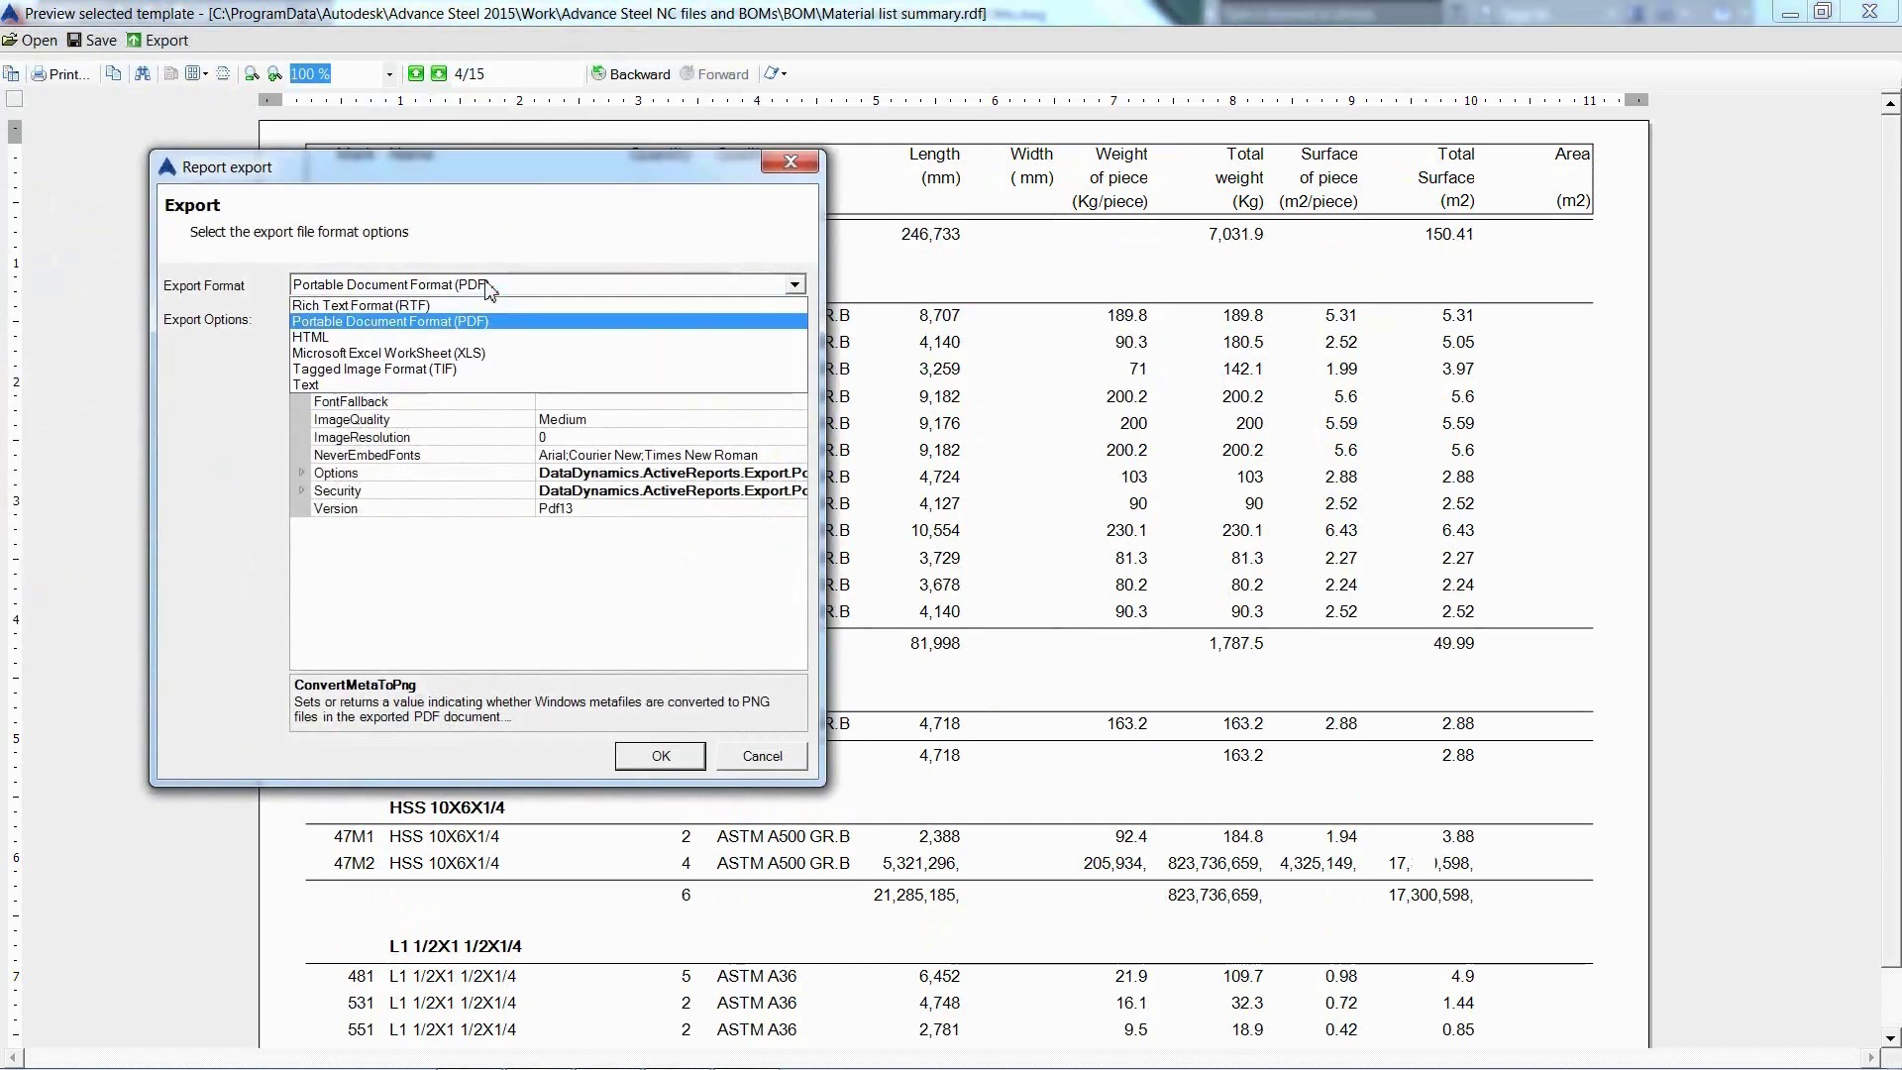
# Cancel the export, close the report preview, and return to Quick documents.
pyautogui.click(769, 755)
pyautogui.click(769, 754)
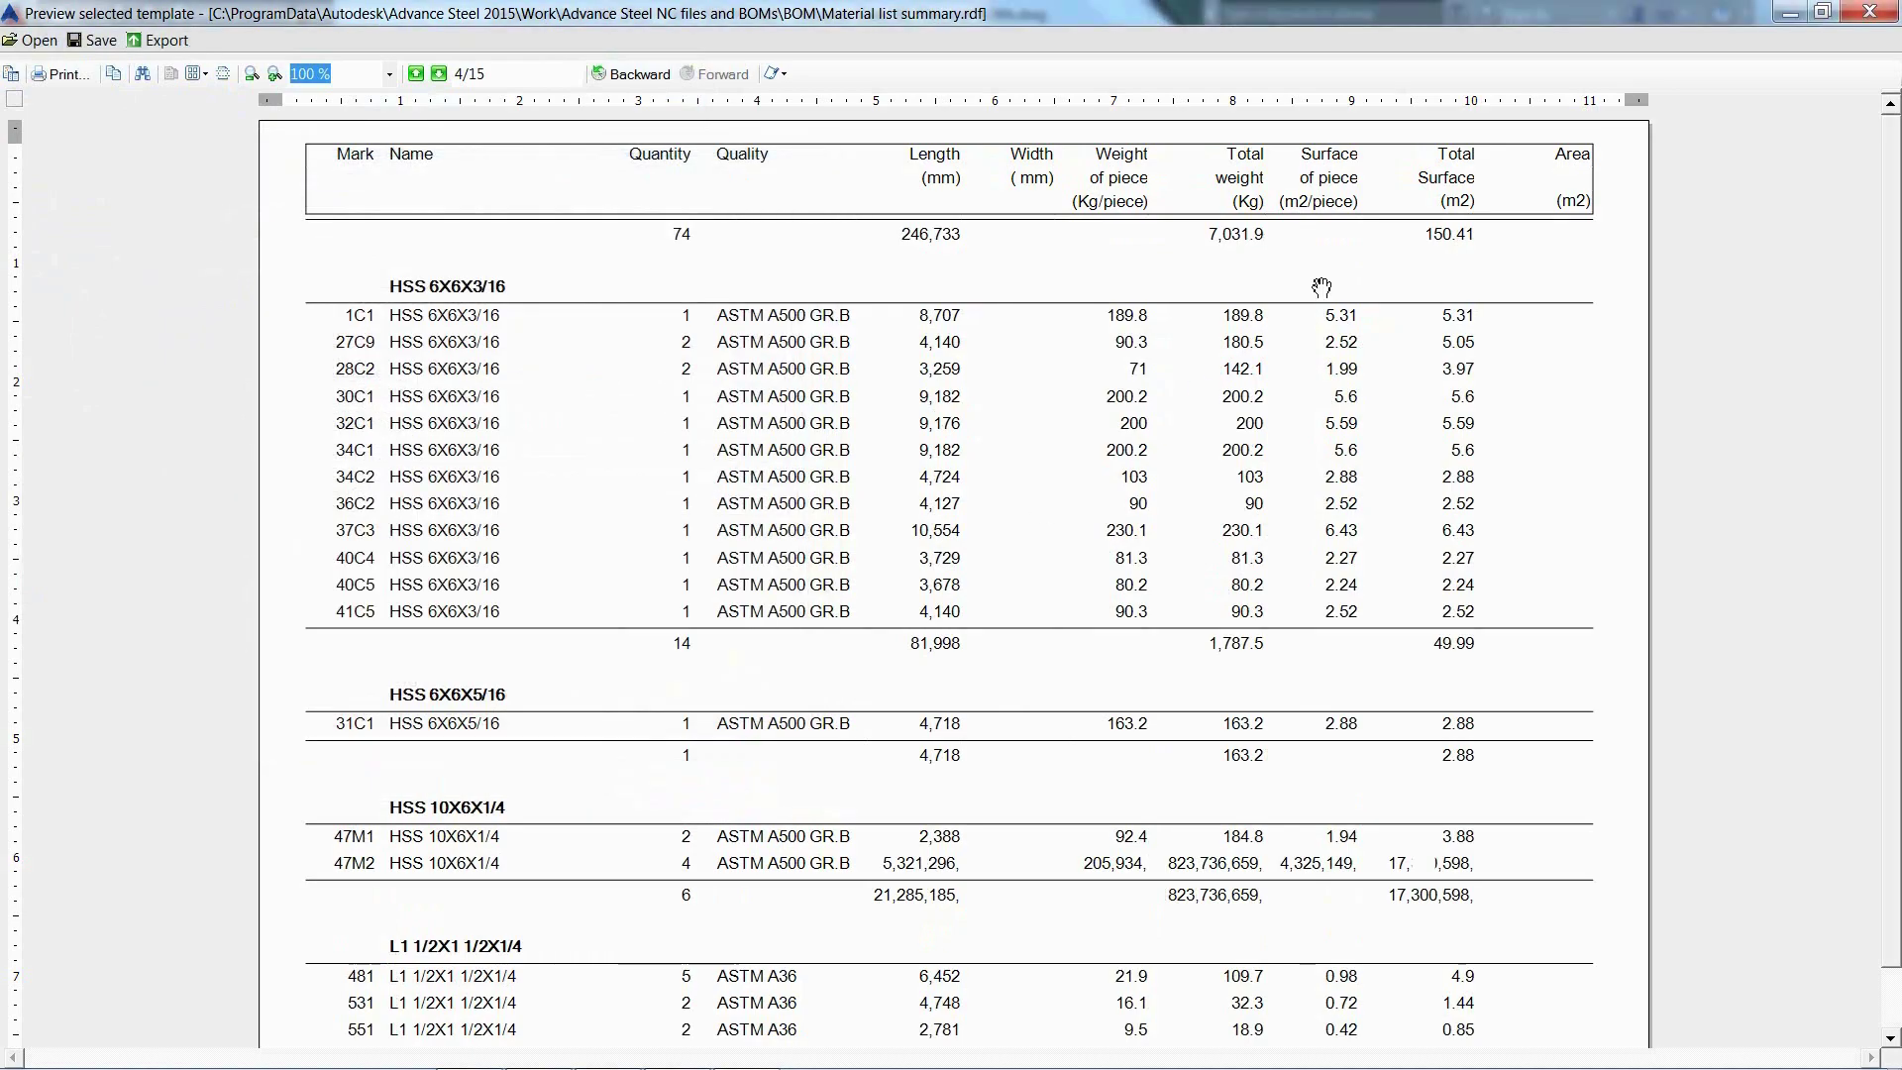
pyautogui.click(1869, 12)
pyautogui.click(548, 118)
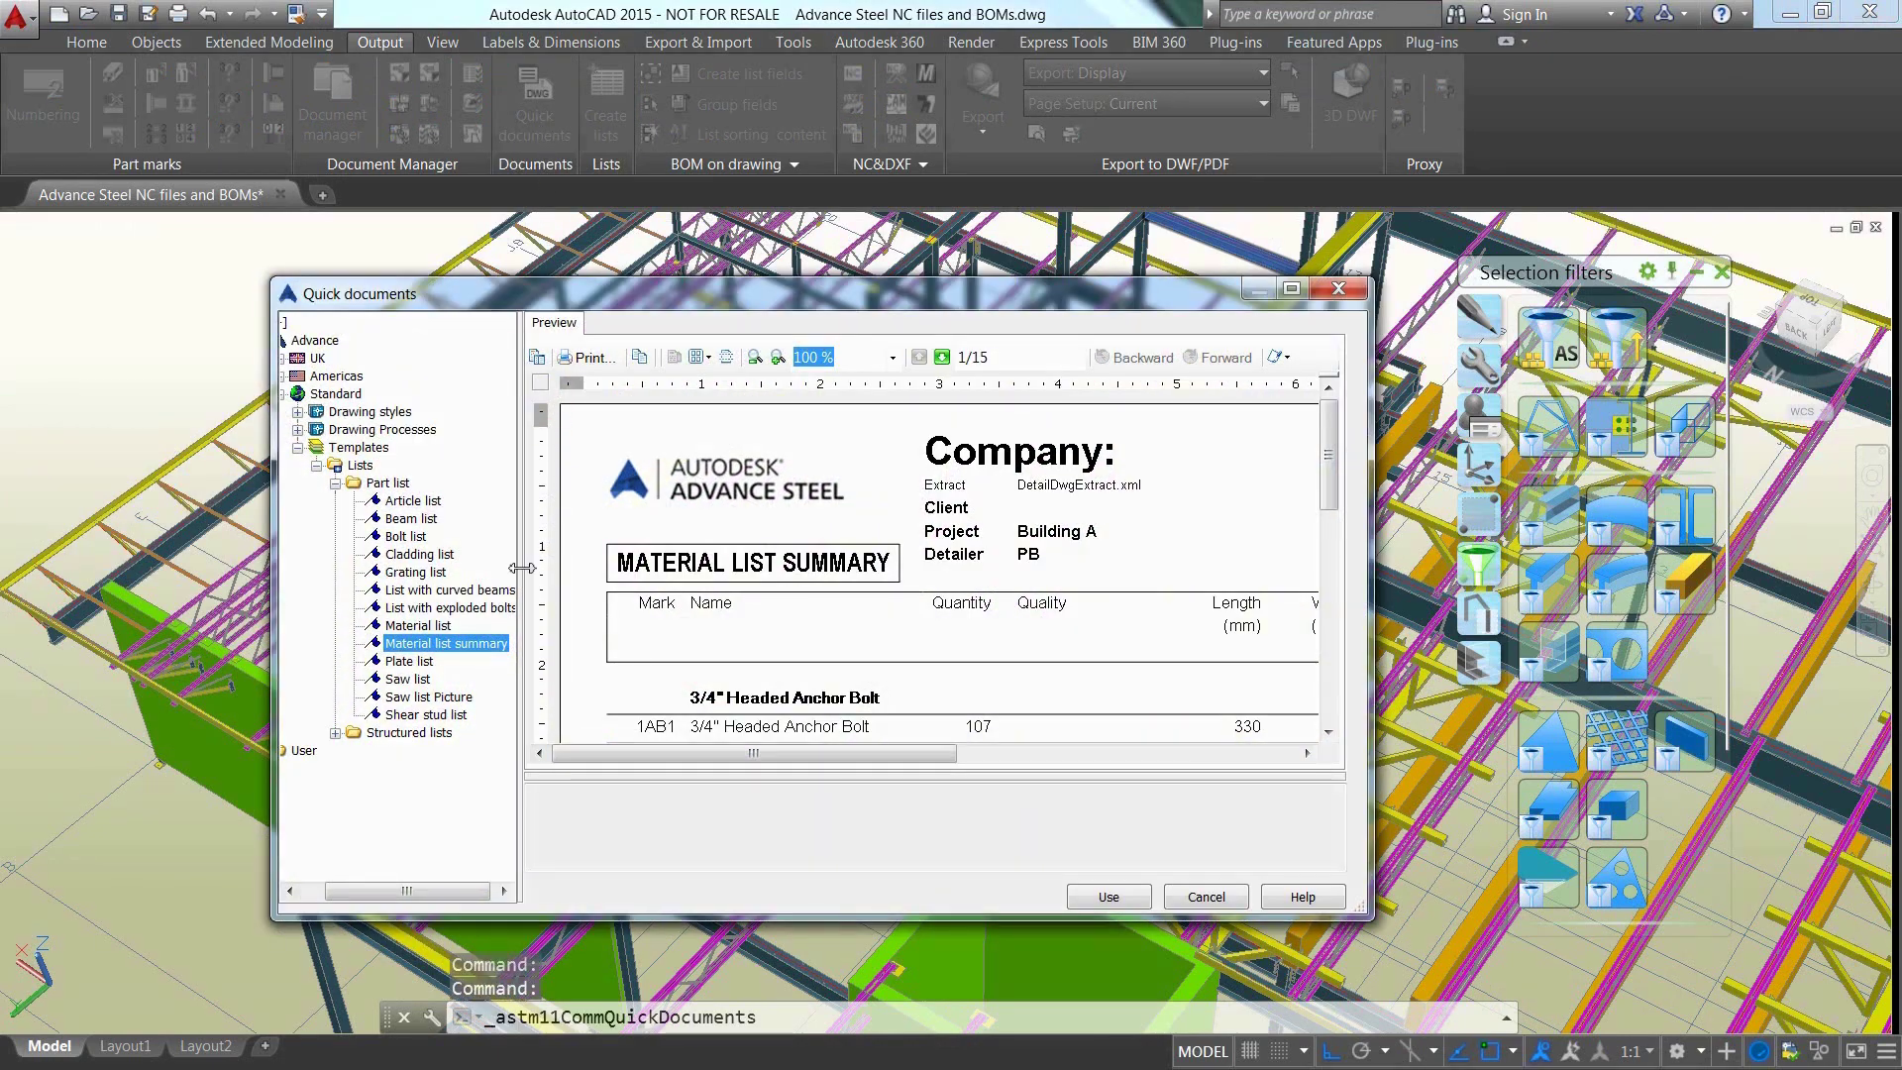
# Generate the Shipping list report from Structured lists and page through to page 4.
pyautogui.click(336, 733)
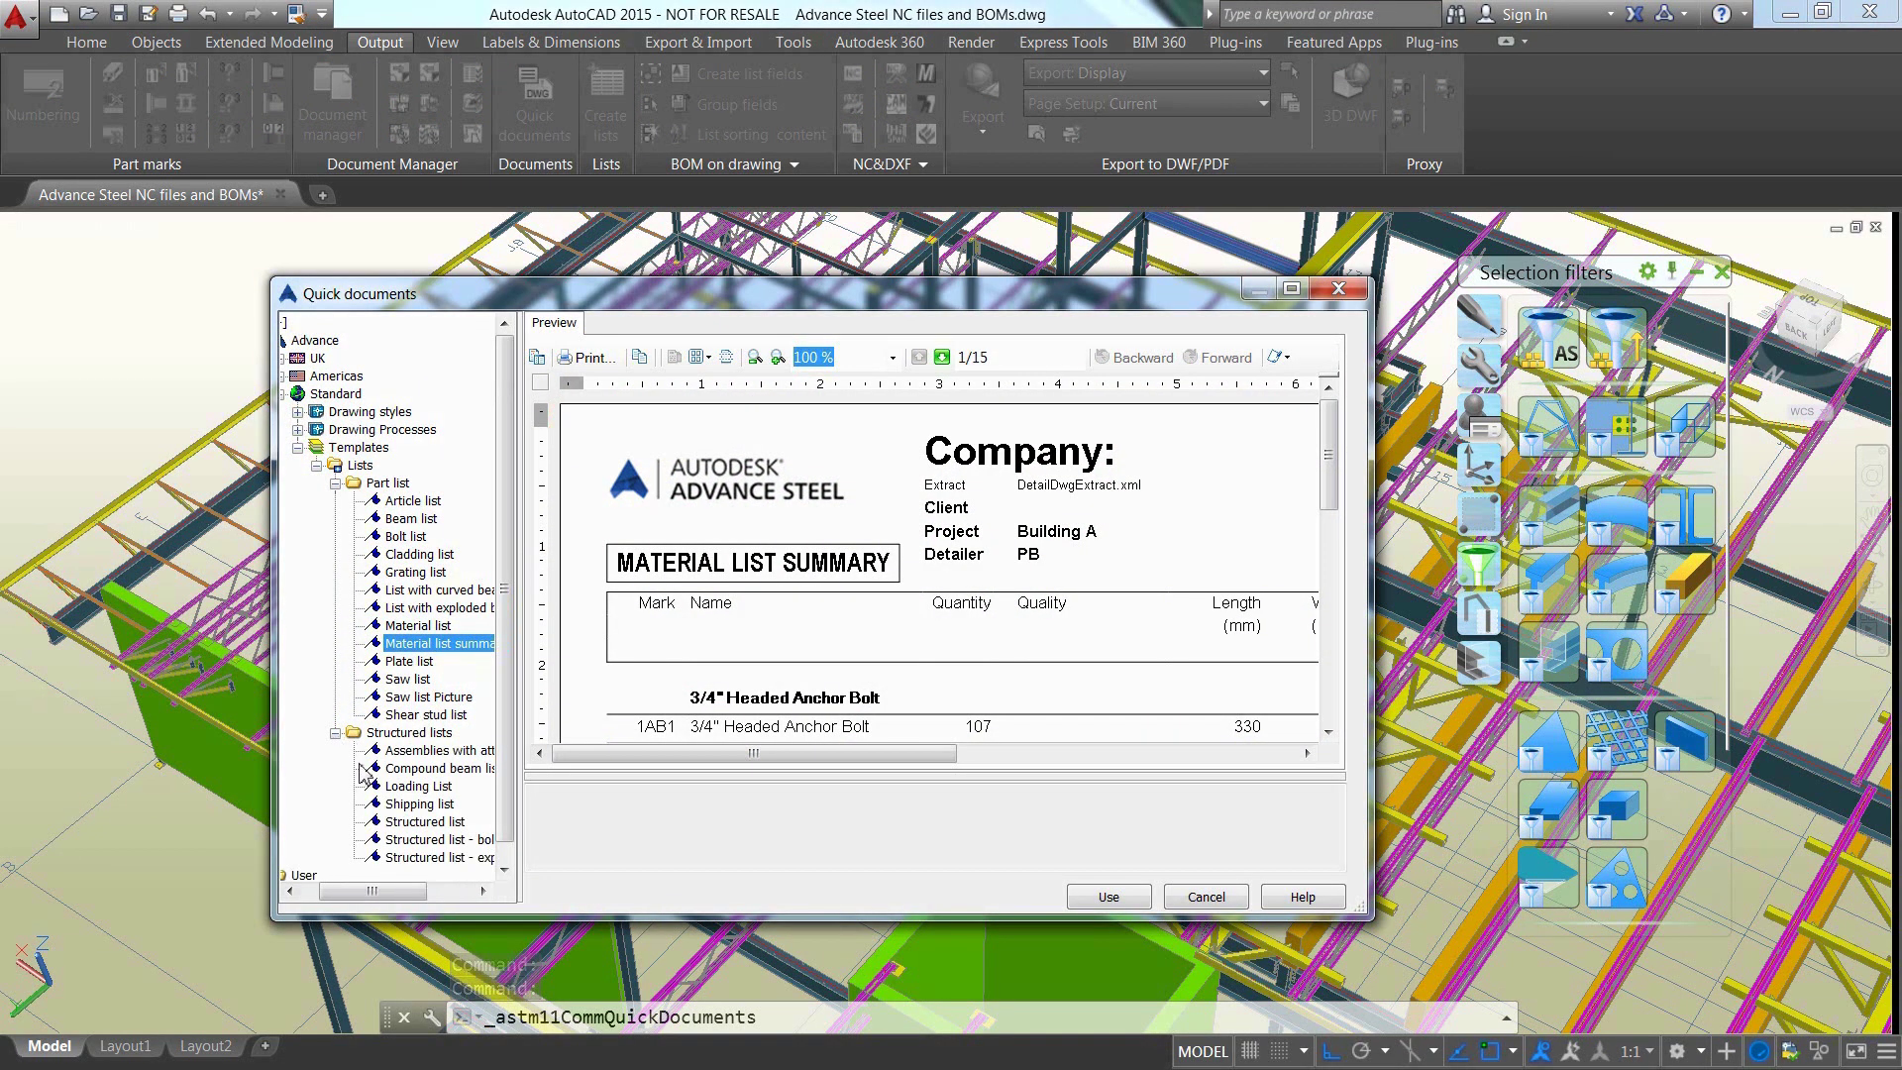
pyautogui.click(426, 804)
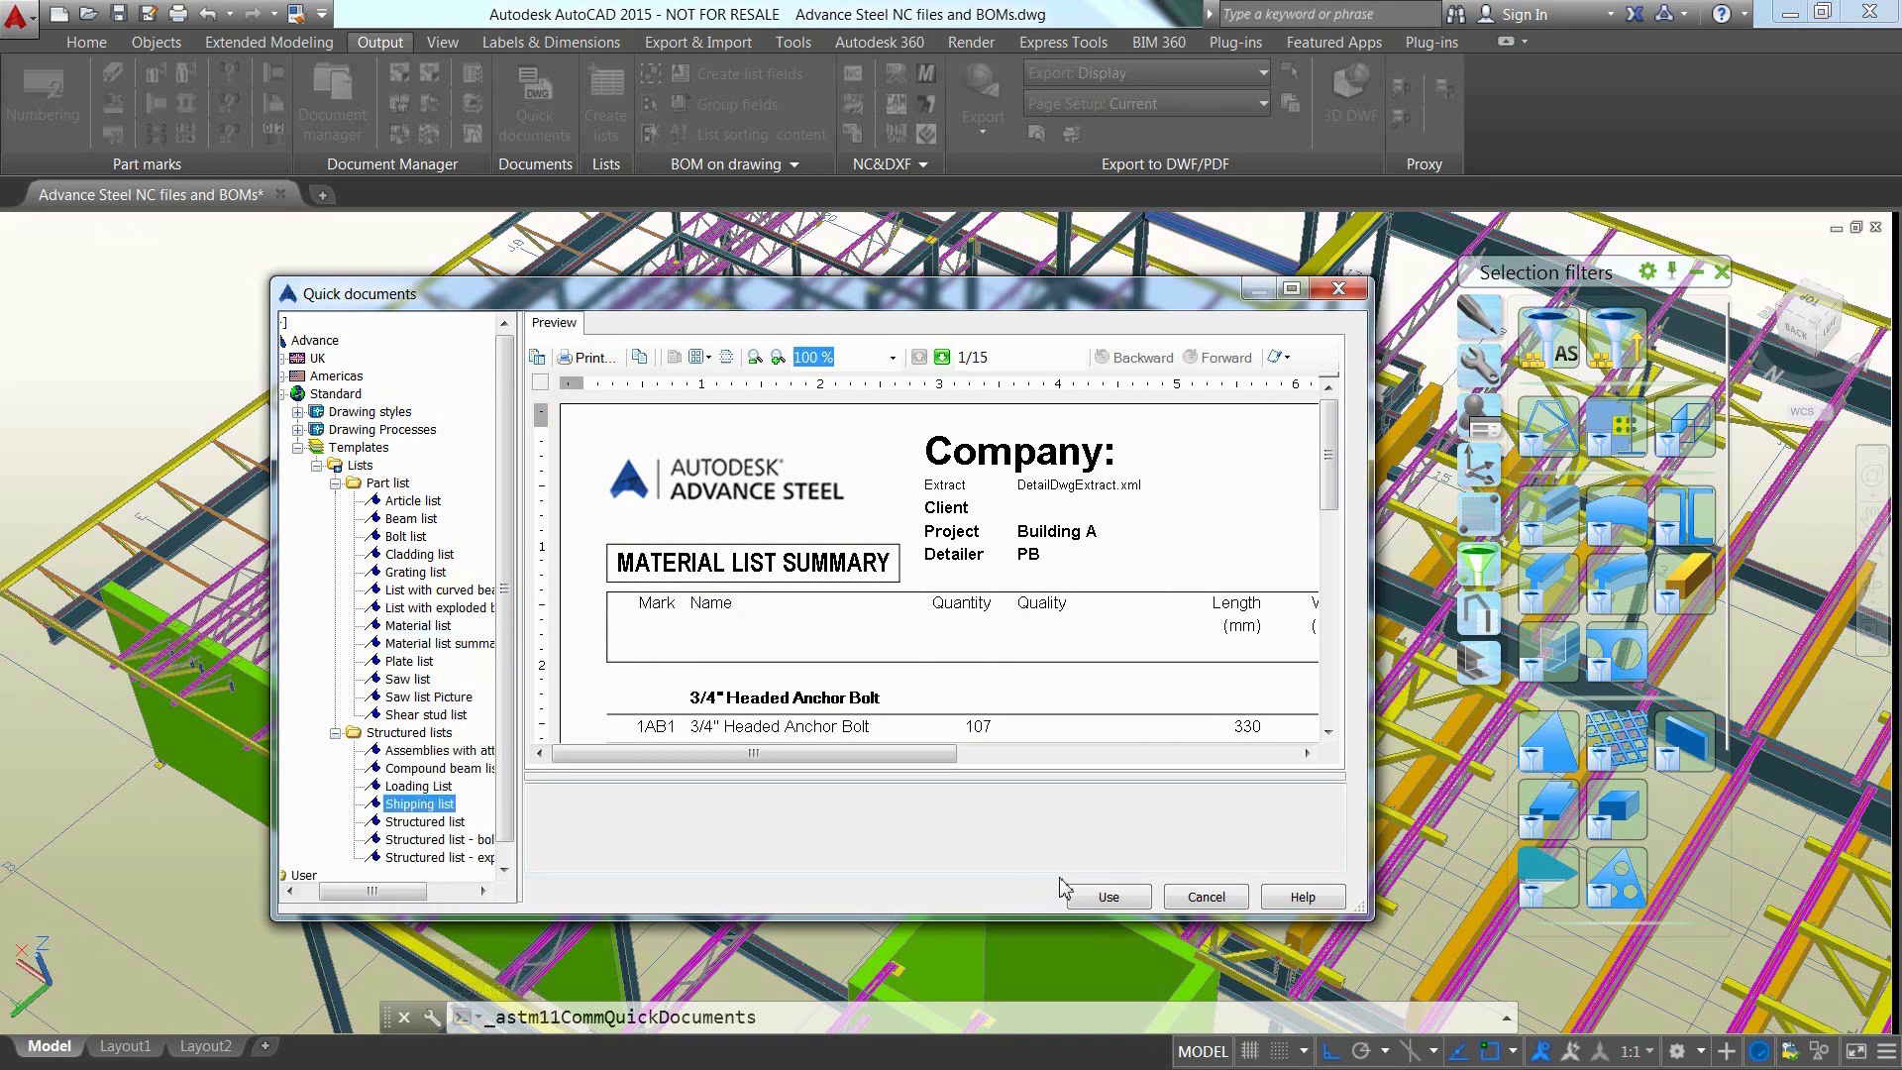
pyautogui.click(1125, 899)
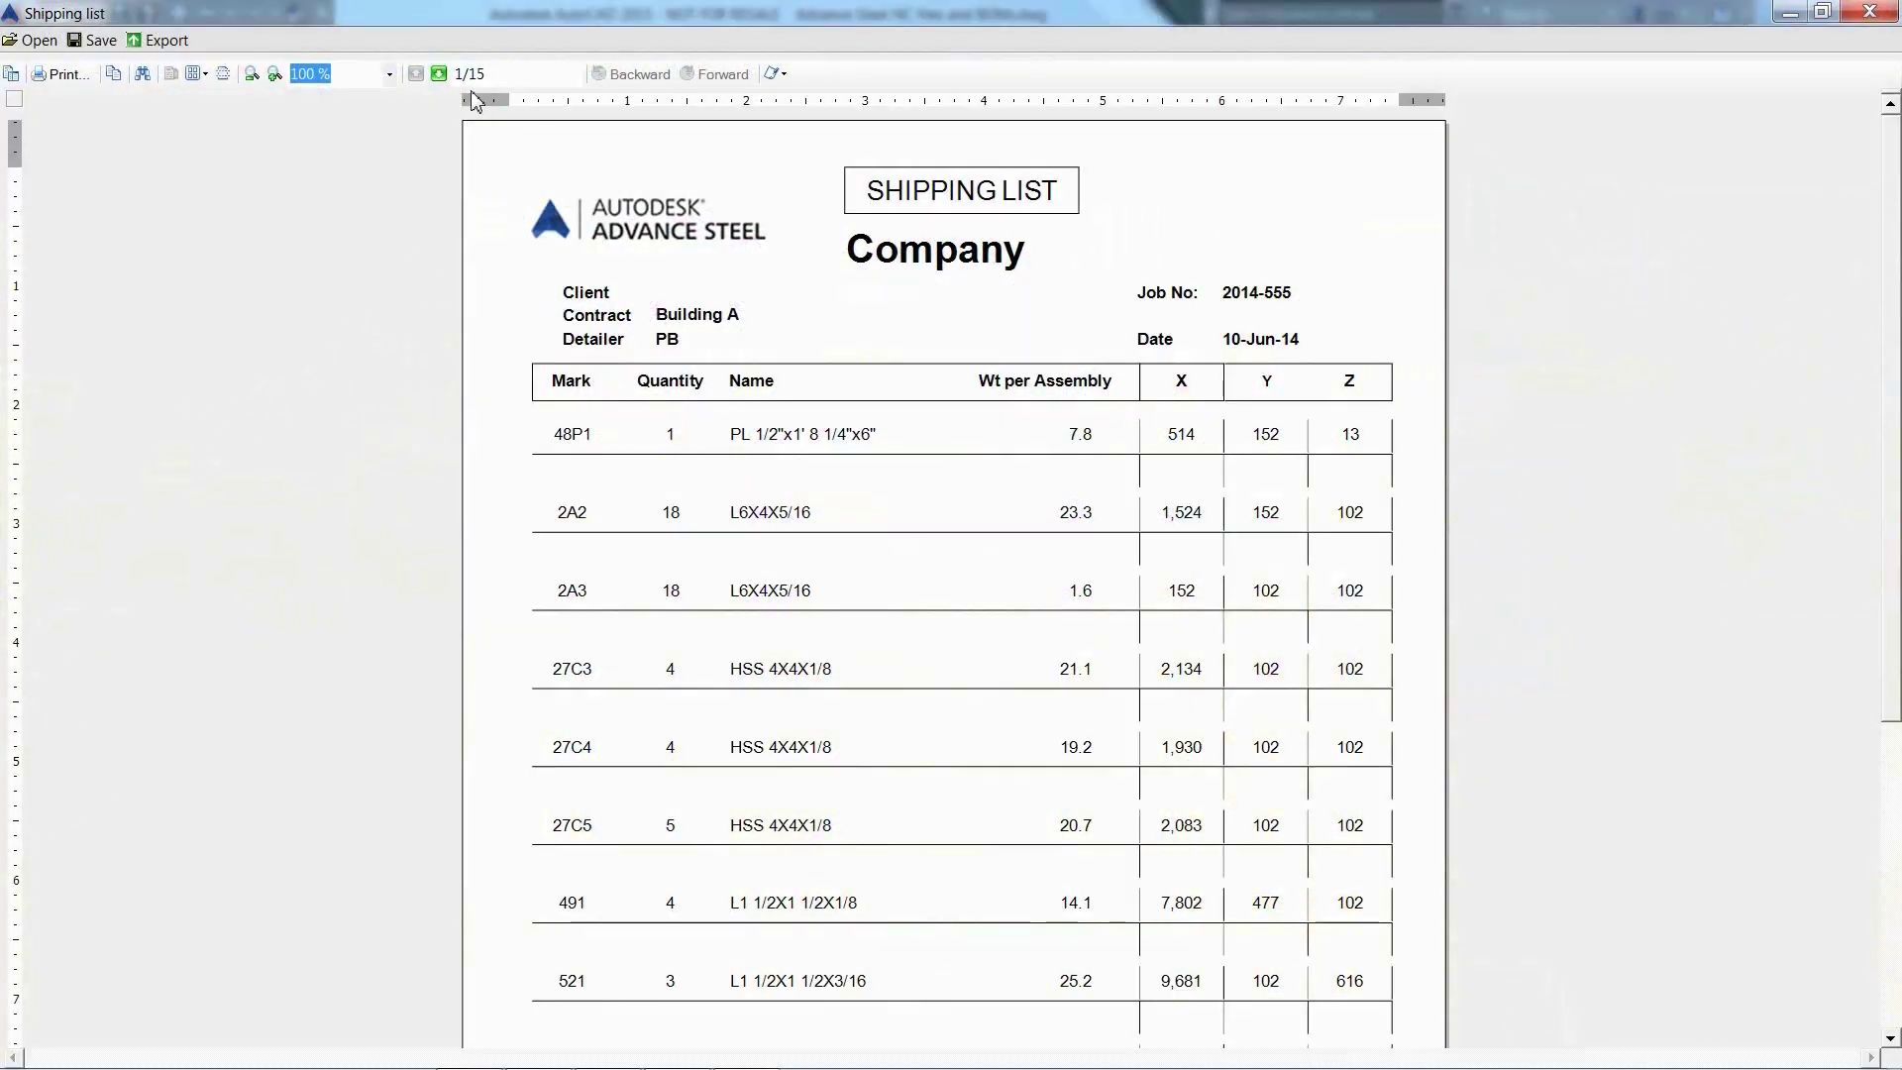
pyautogui.click(439, 74)
pyautogui.click(439, 74)
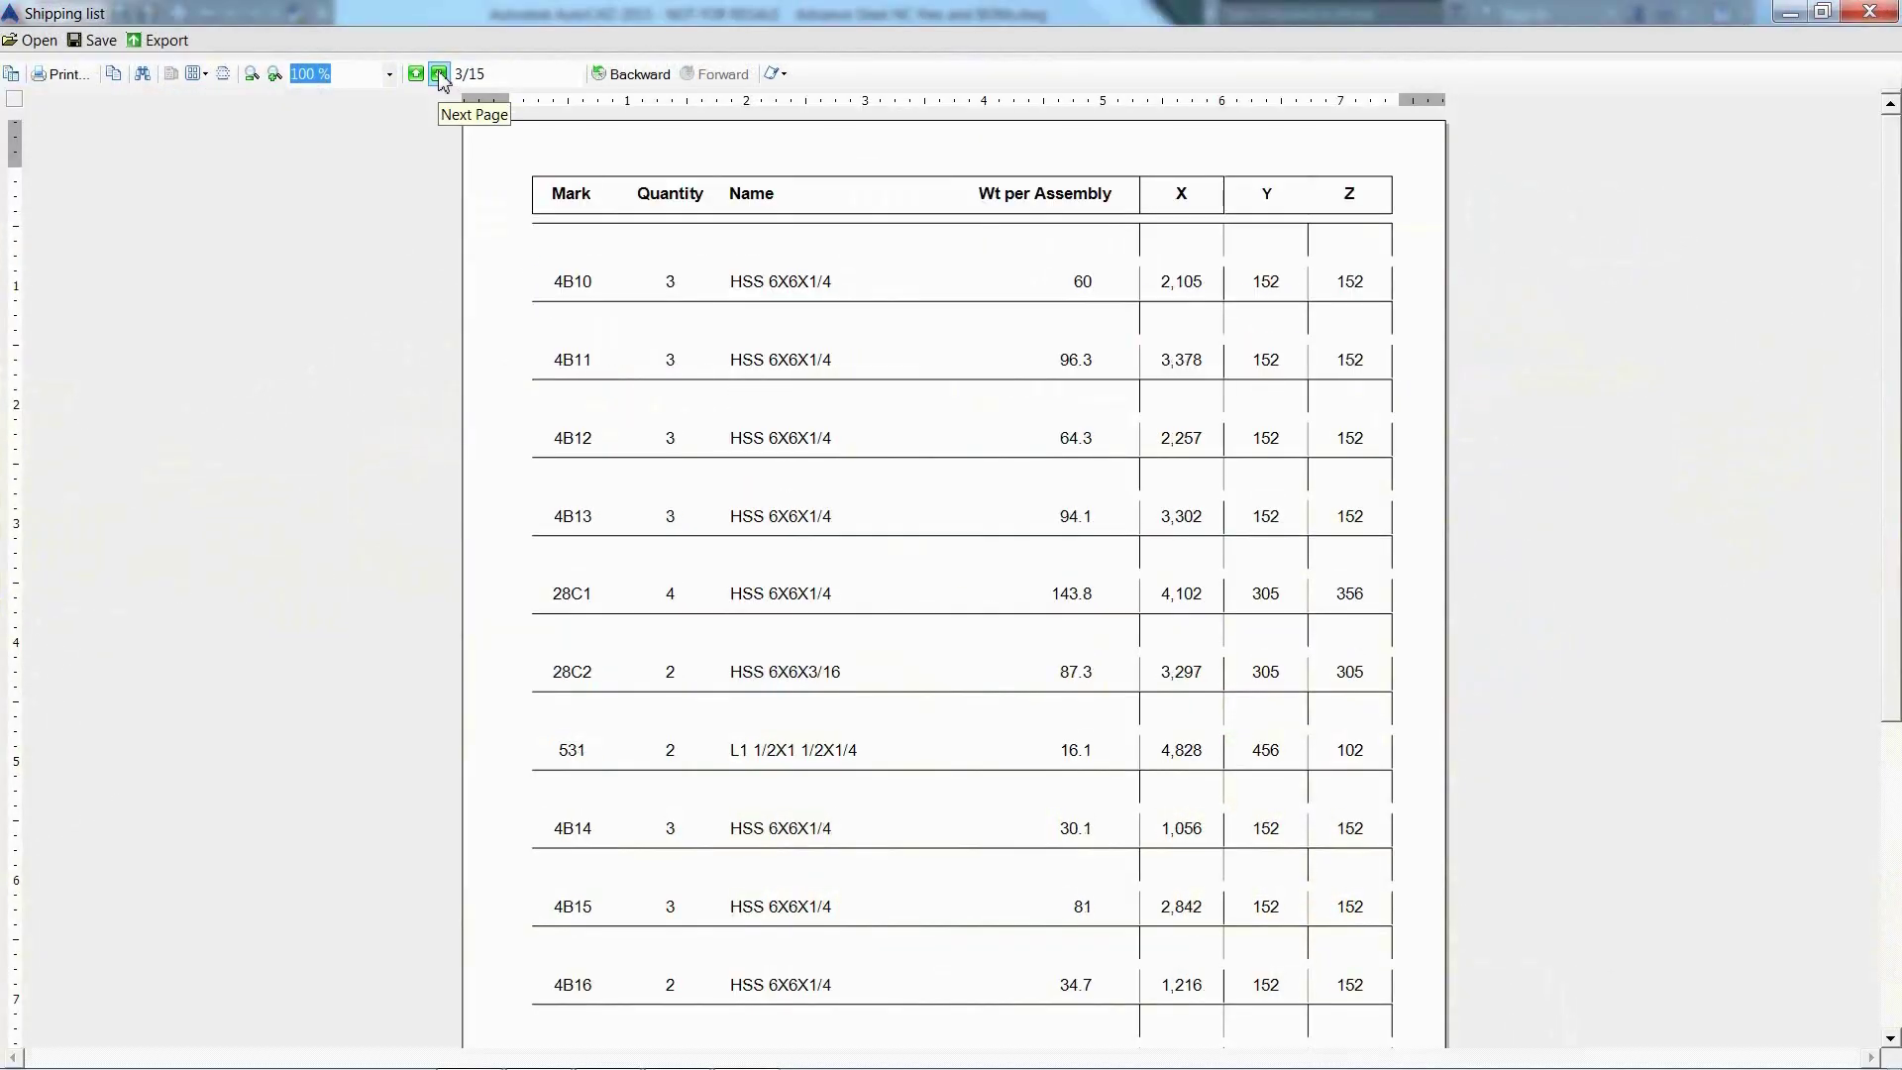
pyautogui.click(439, 74)
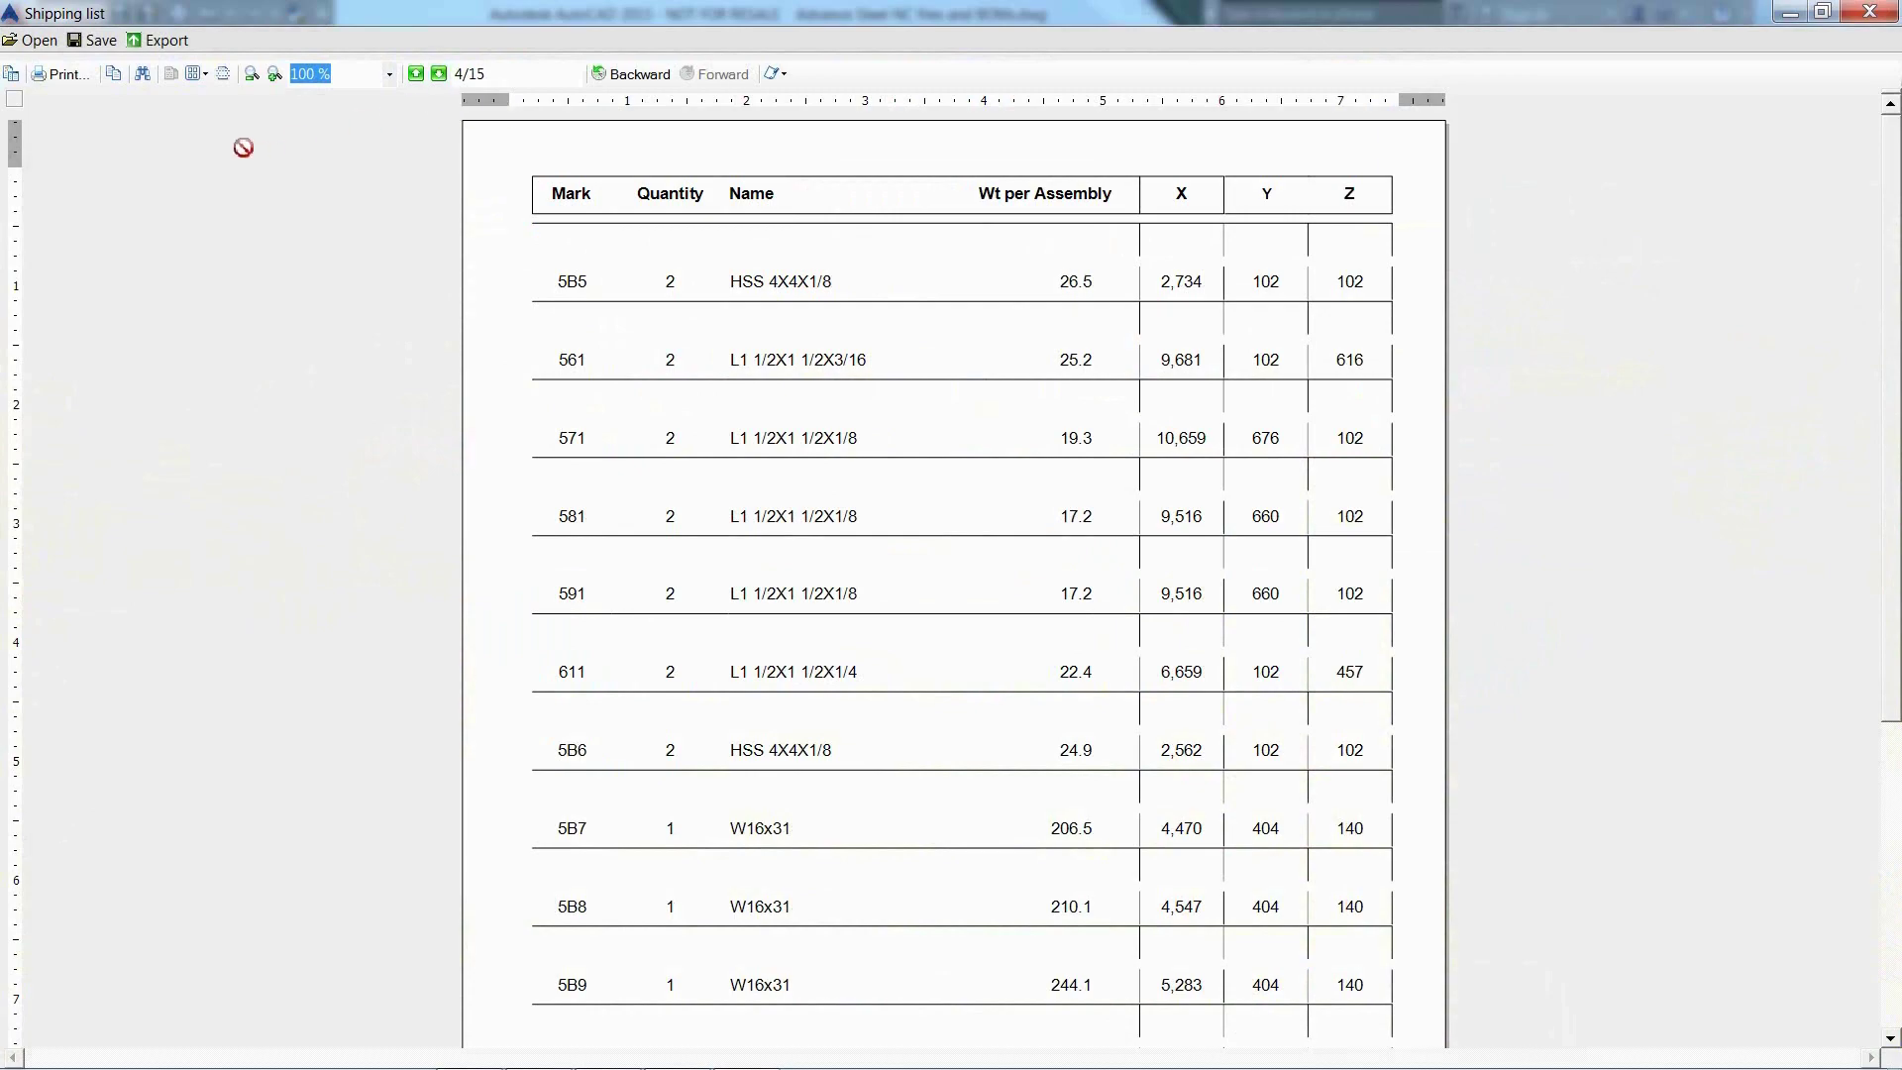
# Save the report as Shipping list.rdf in the BOM folder and close the preview.
pyautogui.click(106, 50)
pyautogui.click(605, 587)
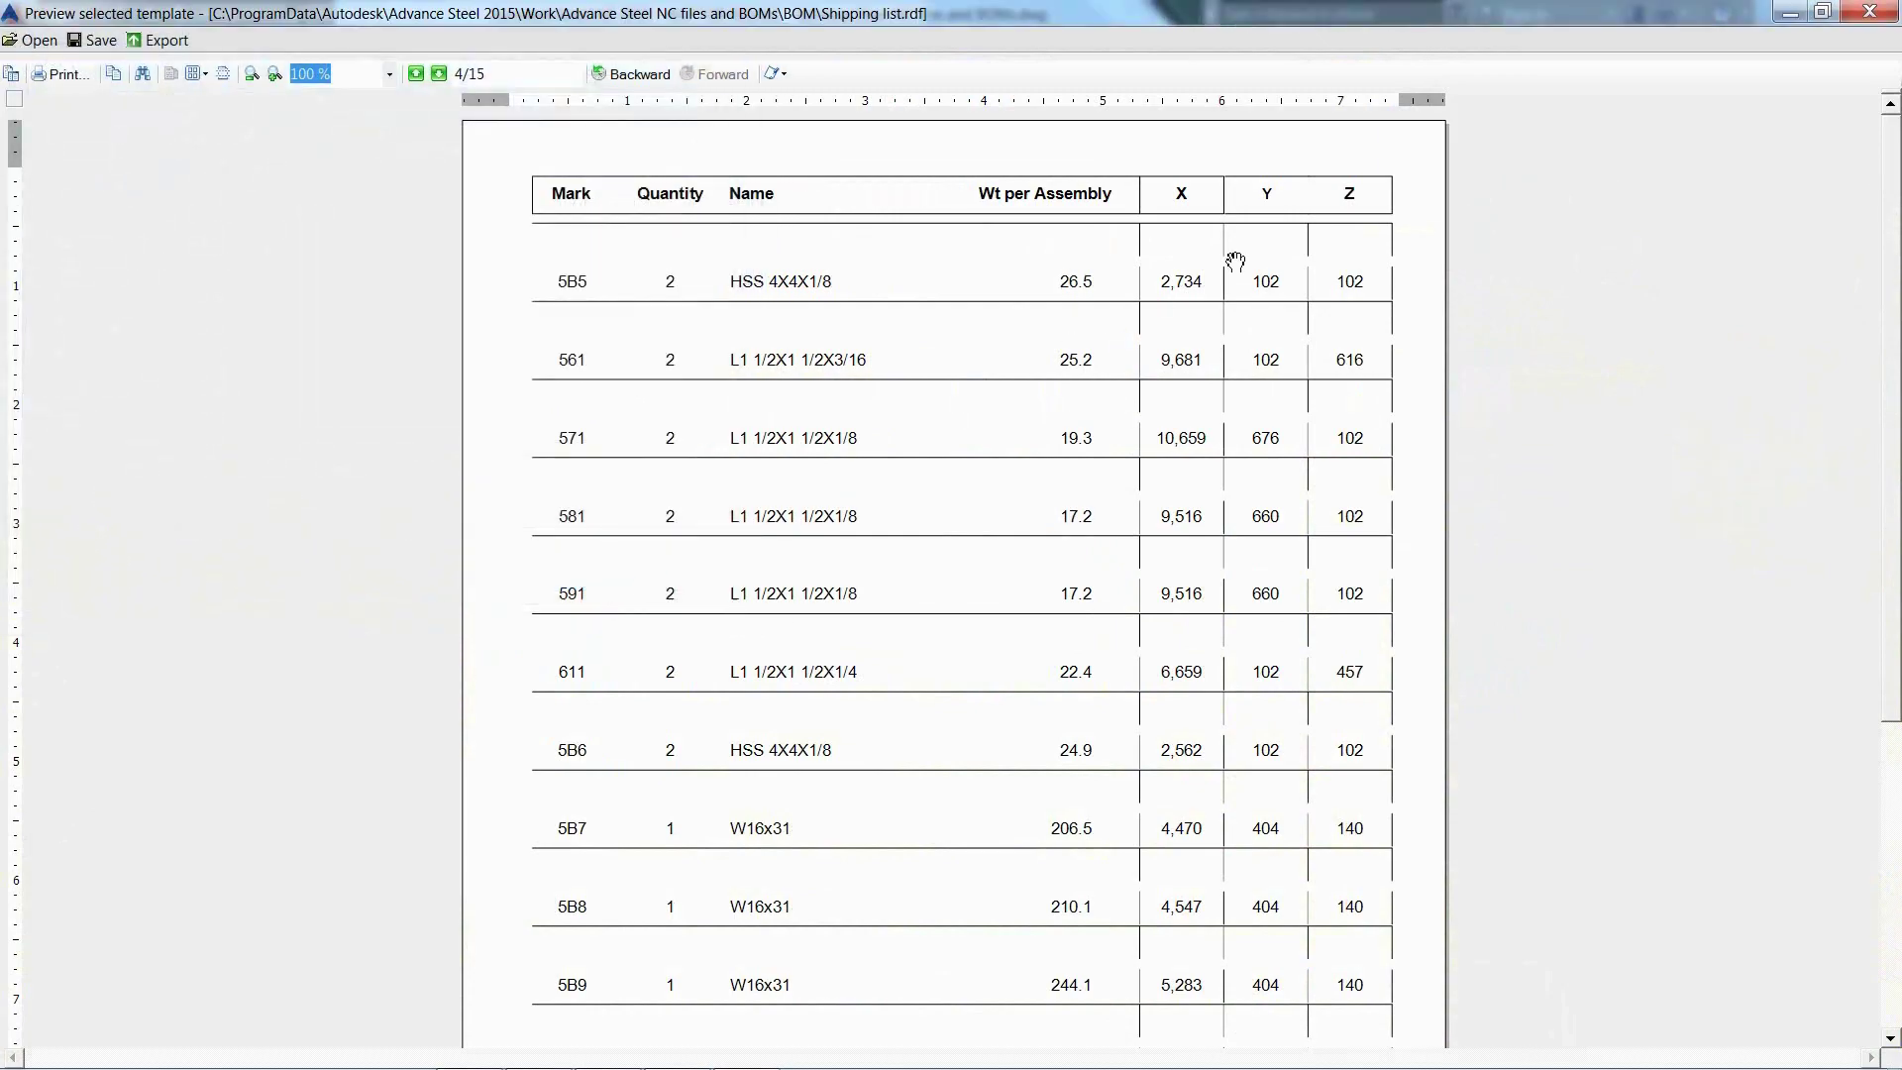
pyautogui.click(1866, 14)
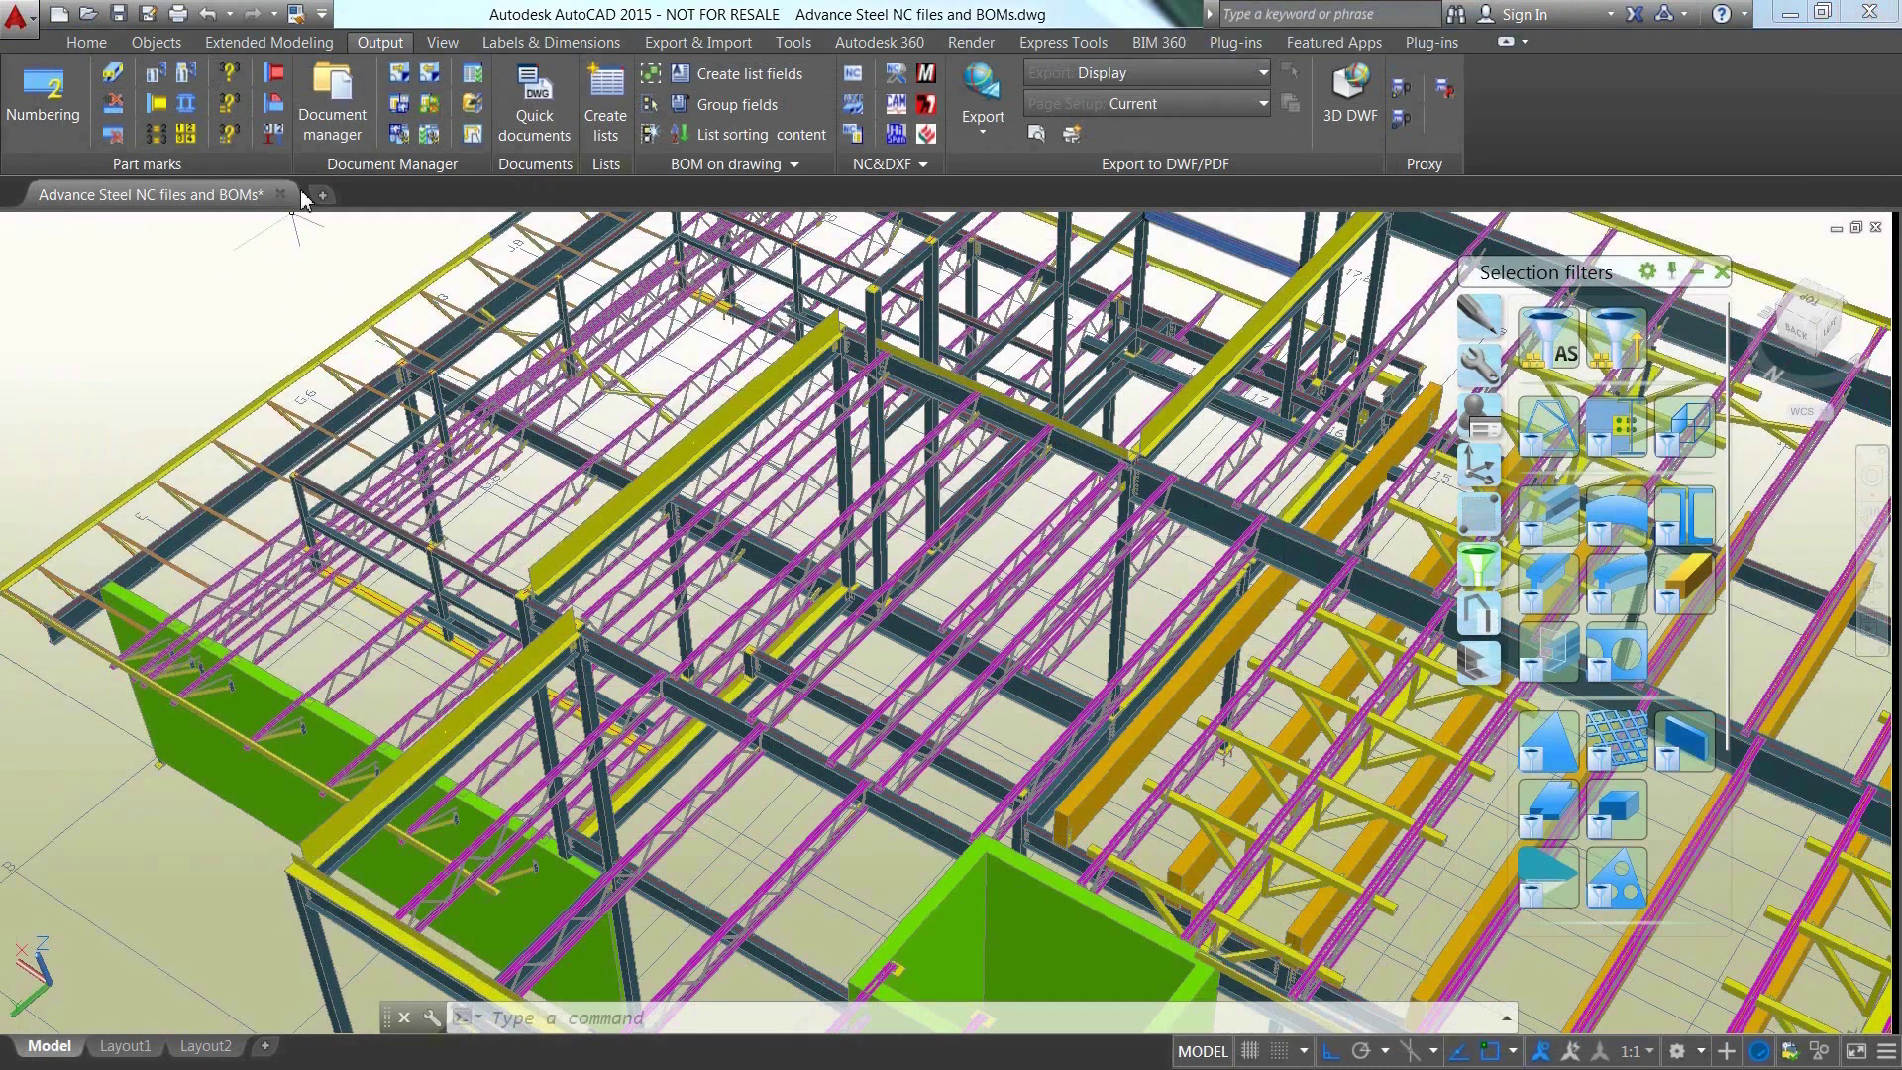
# Open the Document Manager and list the up-to-date DSTV-NC-DXF plate files.
pyautogui.click(340, 122)
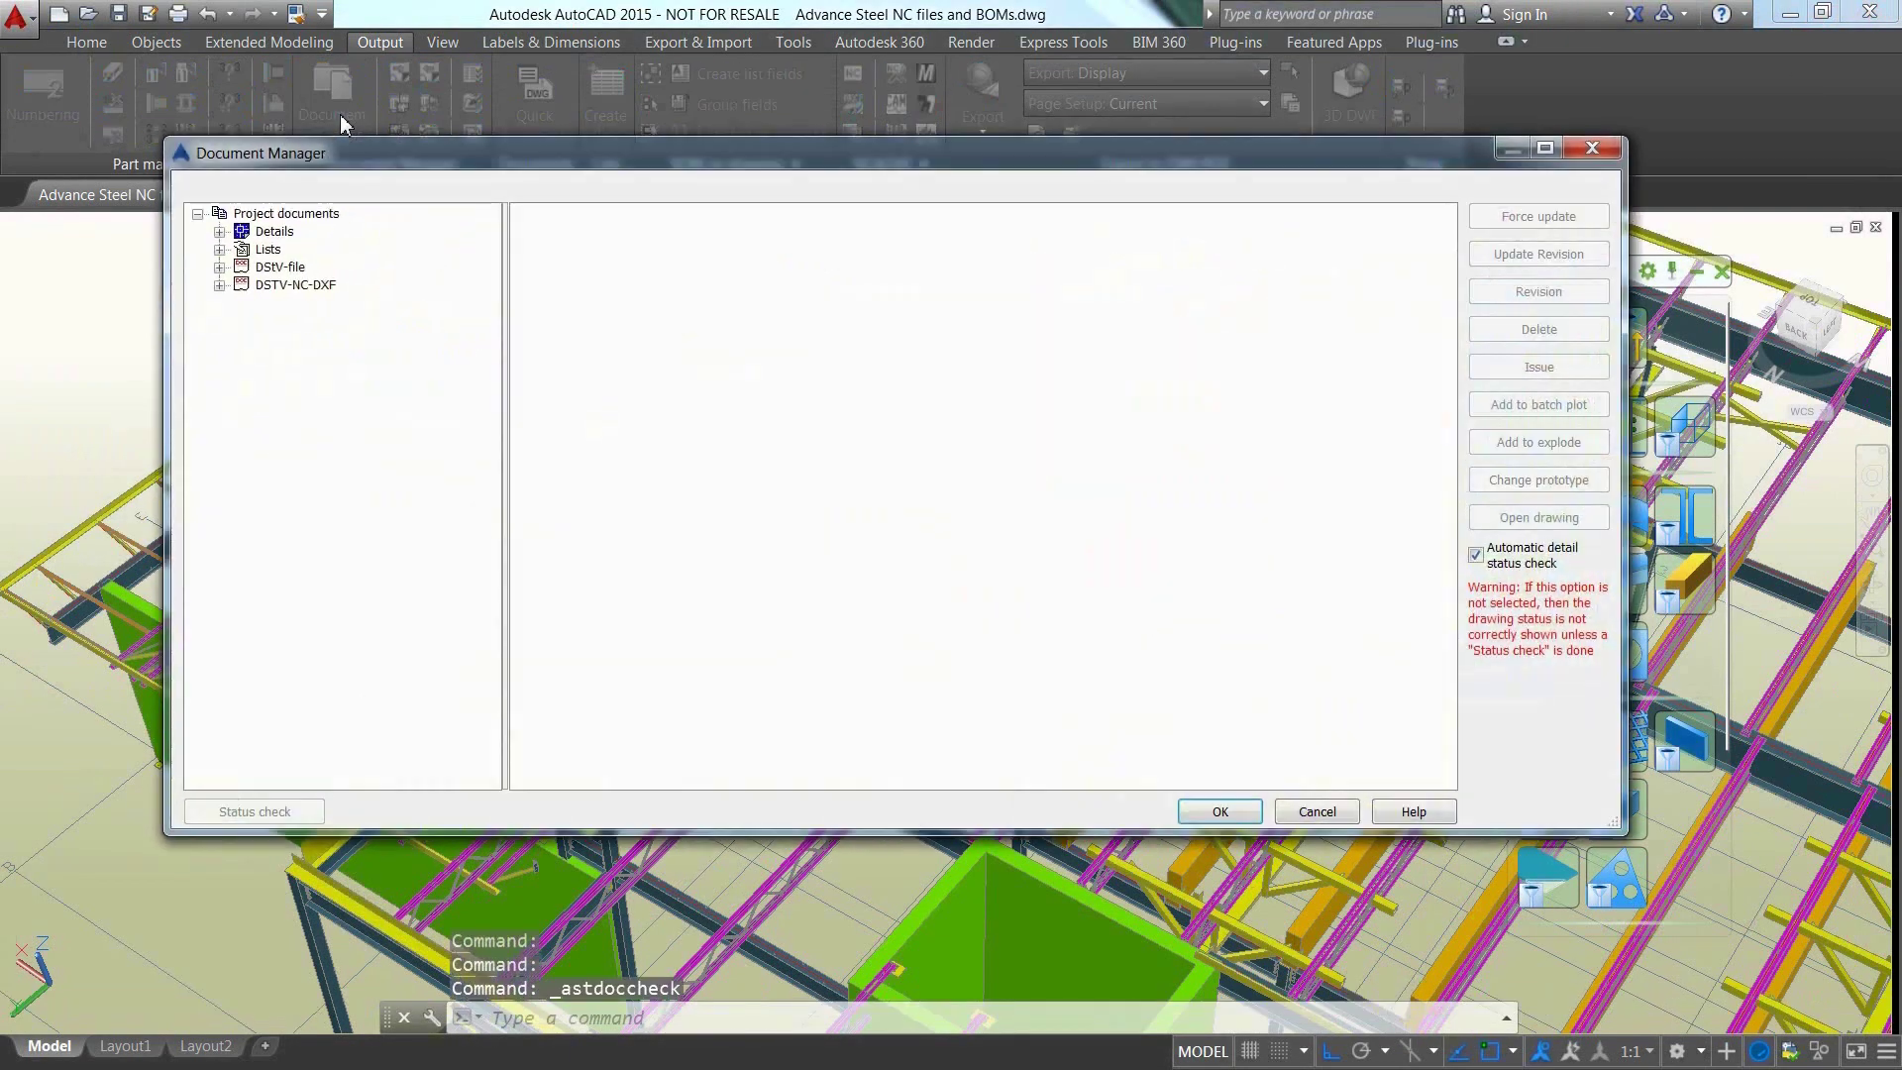
pyautogui.click(219, 284)
pyautogui.click(241, 302)
pyautogui.moveTo(488, 436); pyautogui.dragTo(515, 682)
# Preview plate DXFs pk1003, pm1002, po1002 and pq1002, then expand the DStV-NC files.
pyautogui.click(378, 644)
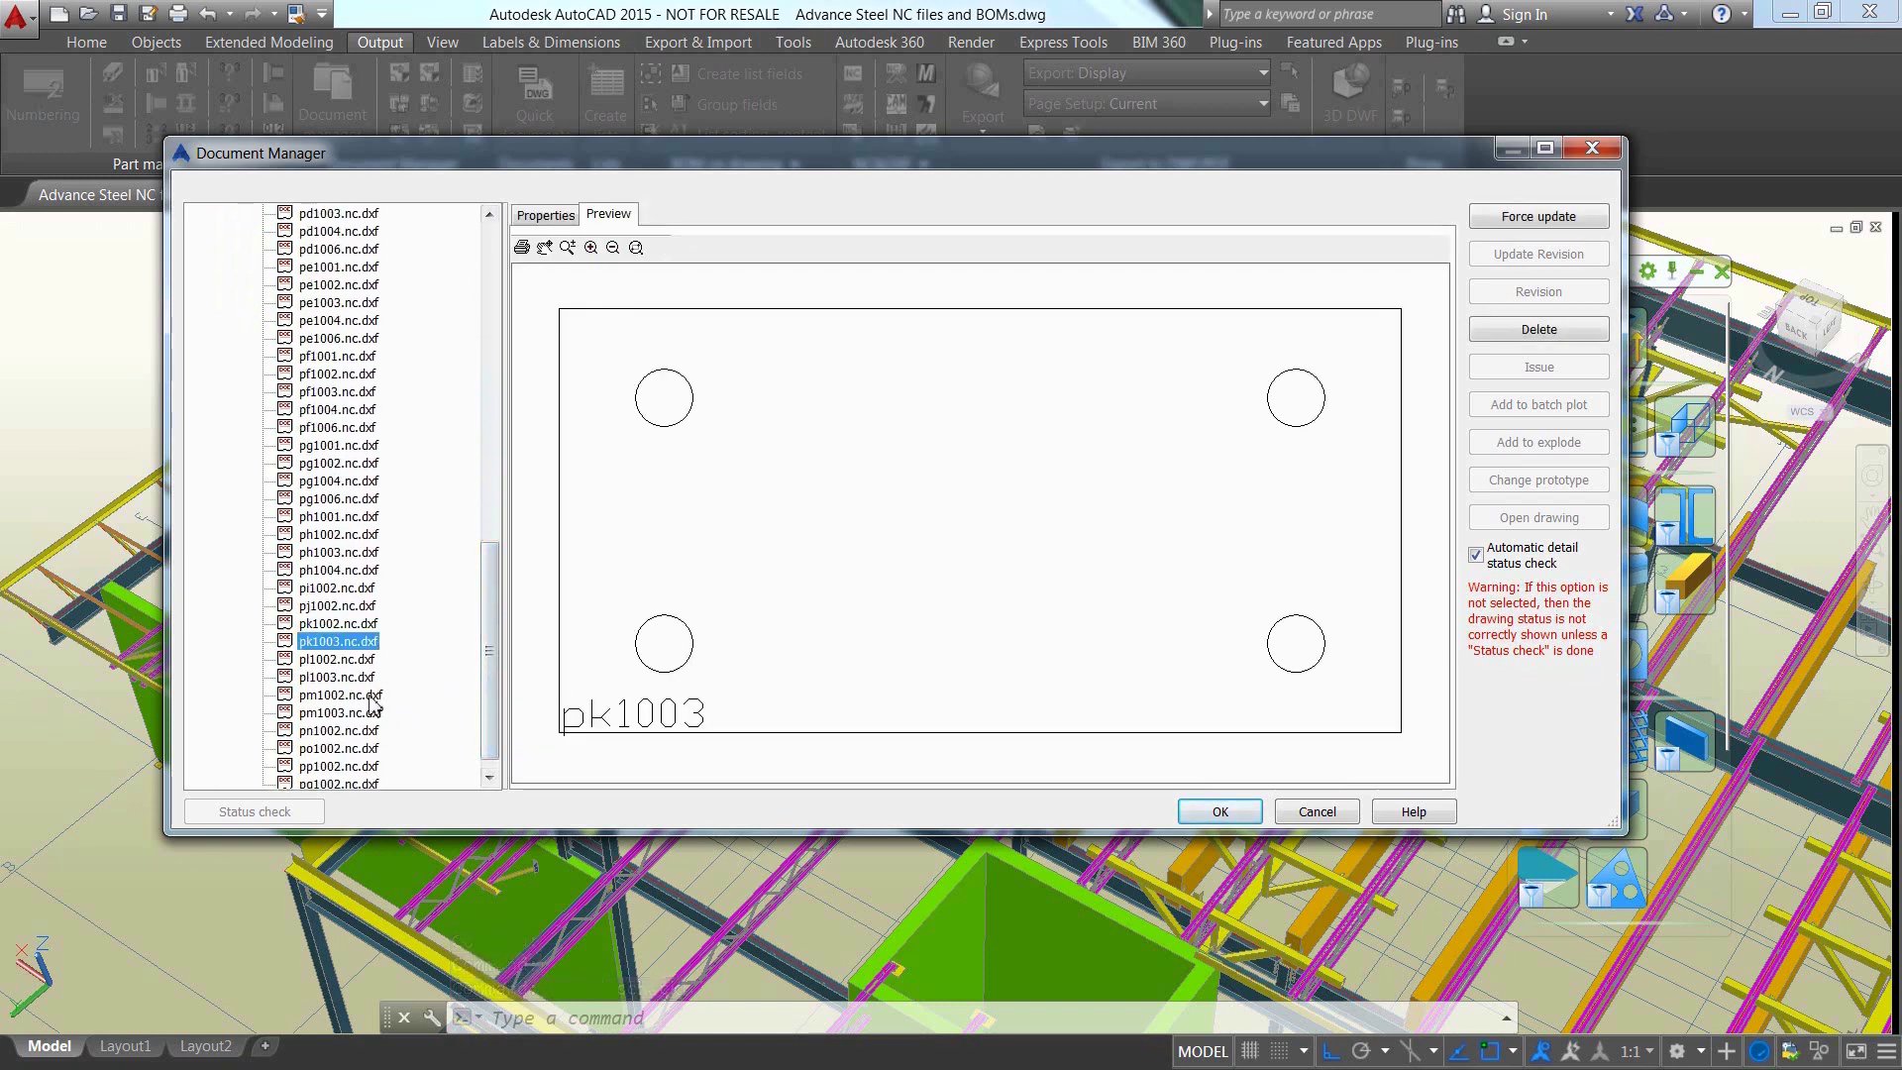
pyautogui.click(371, 695)
pyautogui.moveTo(492, 670); pyautogui.dragTo(505, 356)
pyautogui.click(374, 730)
pyautogui.click(371, 767)
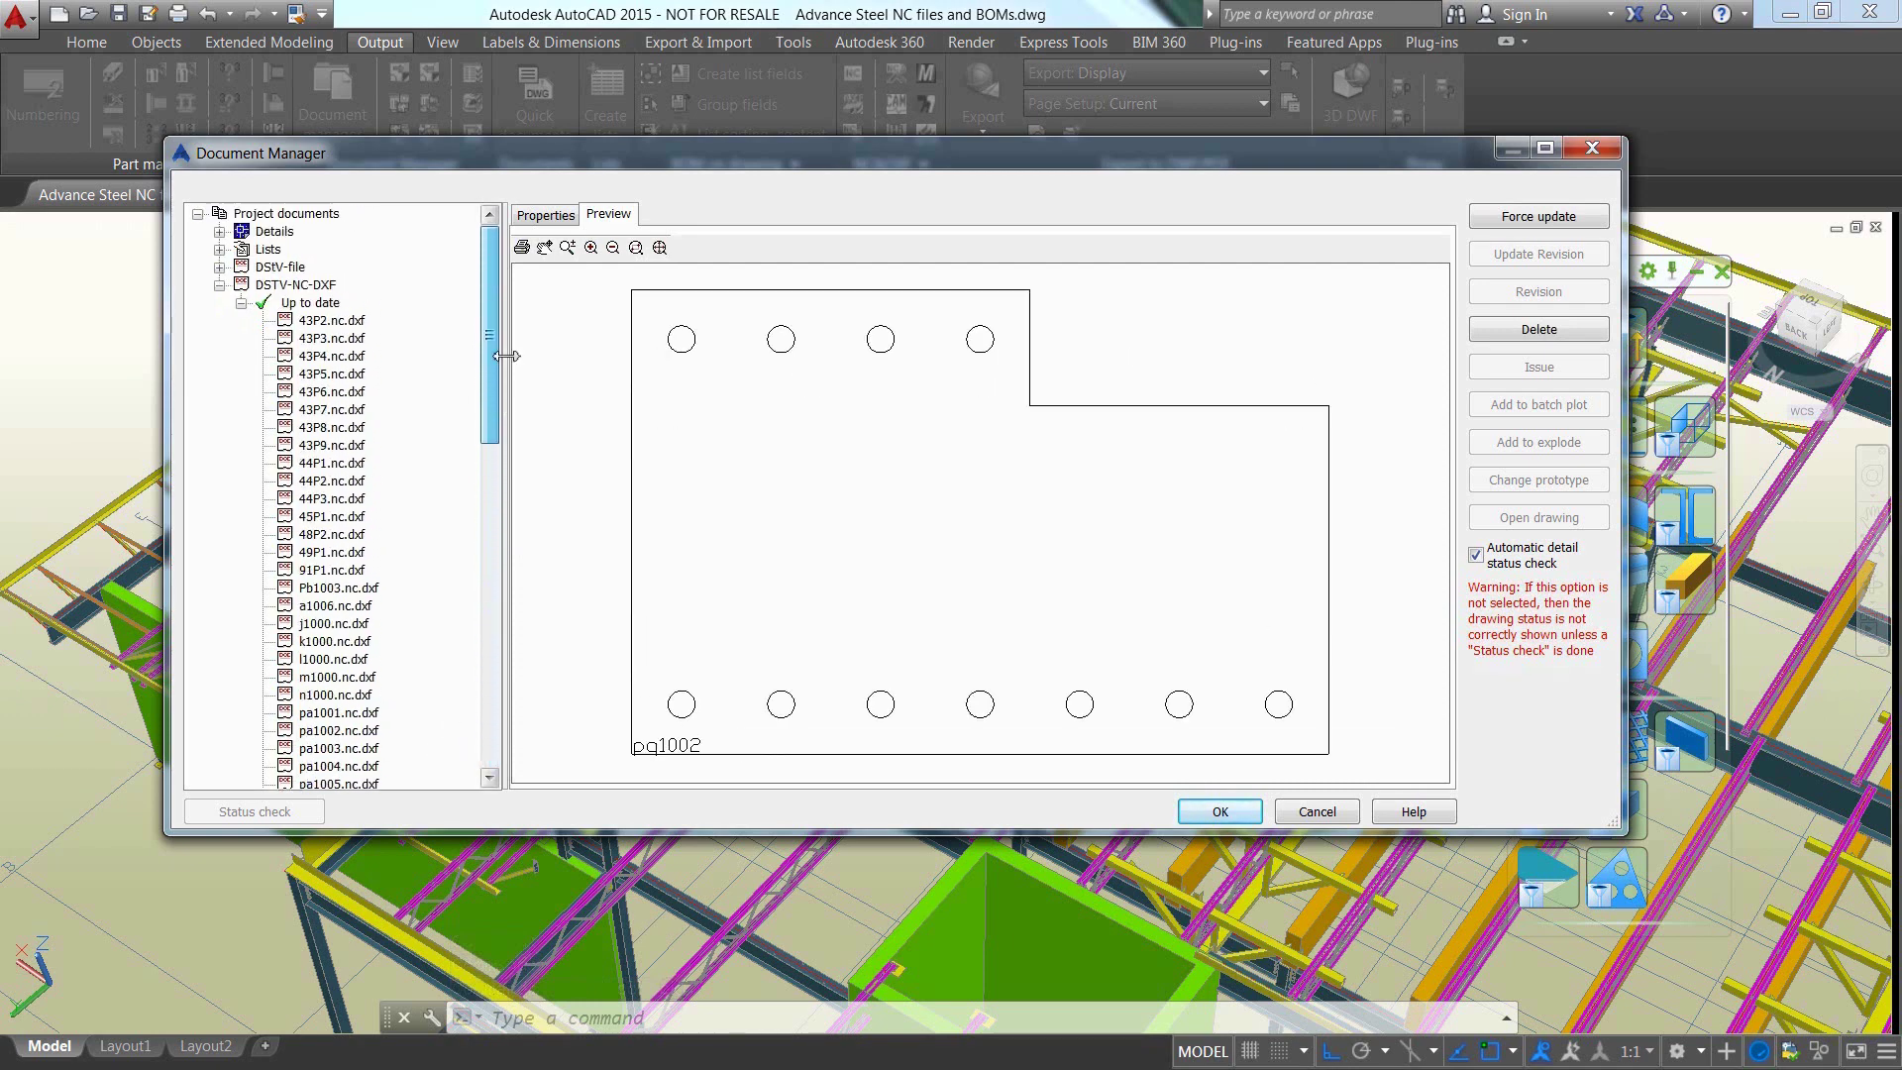
pyautogui.click(220, 266)
pyautogui.click(242, 302)
# List the up-to-date NC files and view the NC text of 6B5.nc.
pyautogui.click(263, 321)
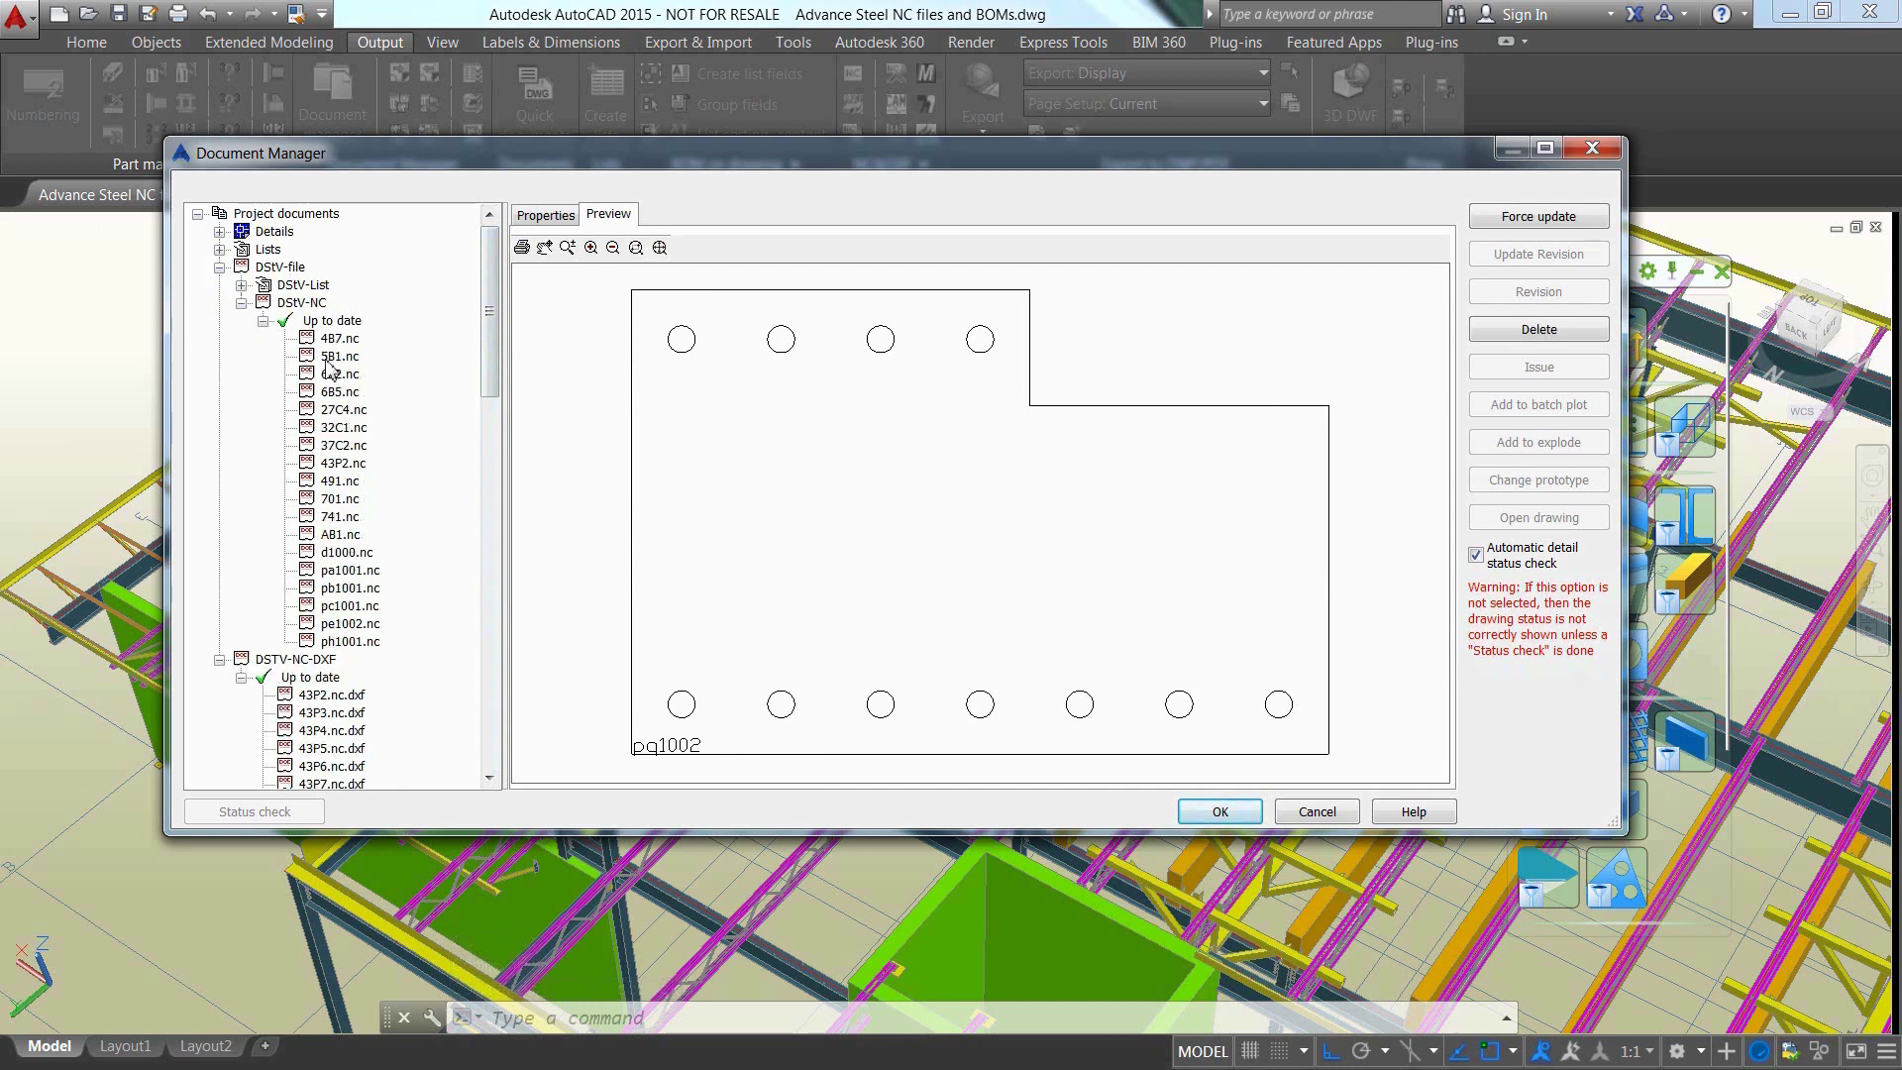
pyautogui.click(340, 391)
pyautogui.click(606, 216)
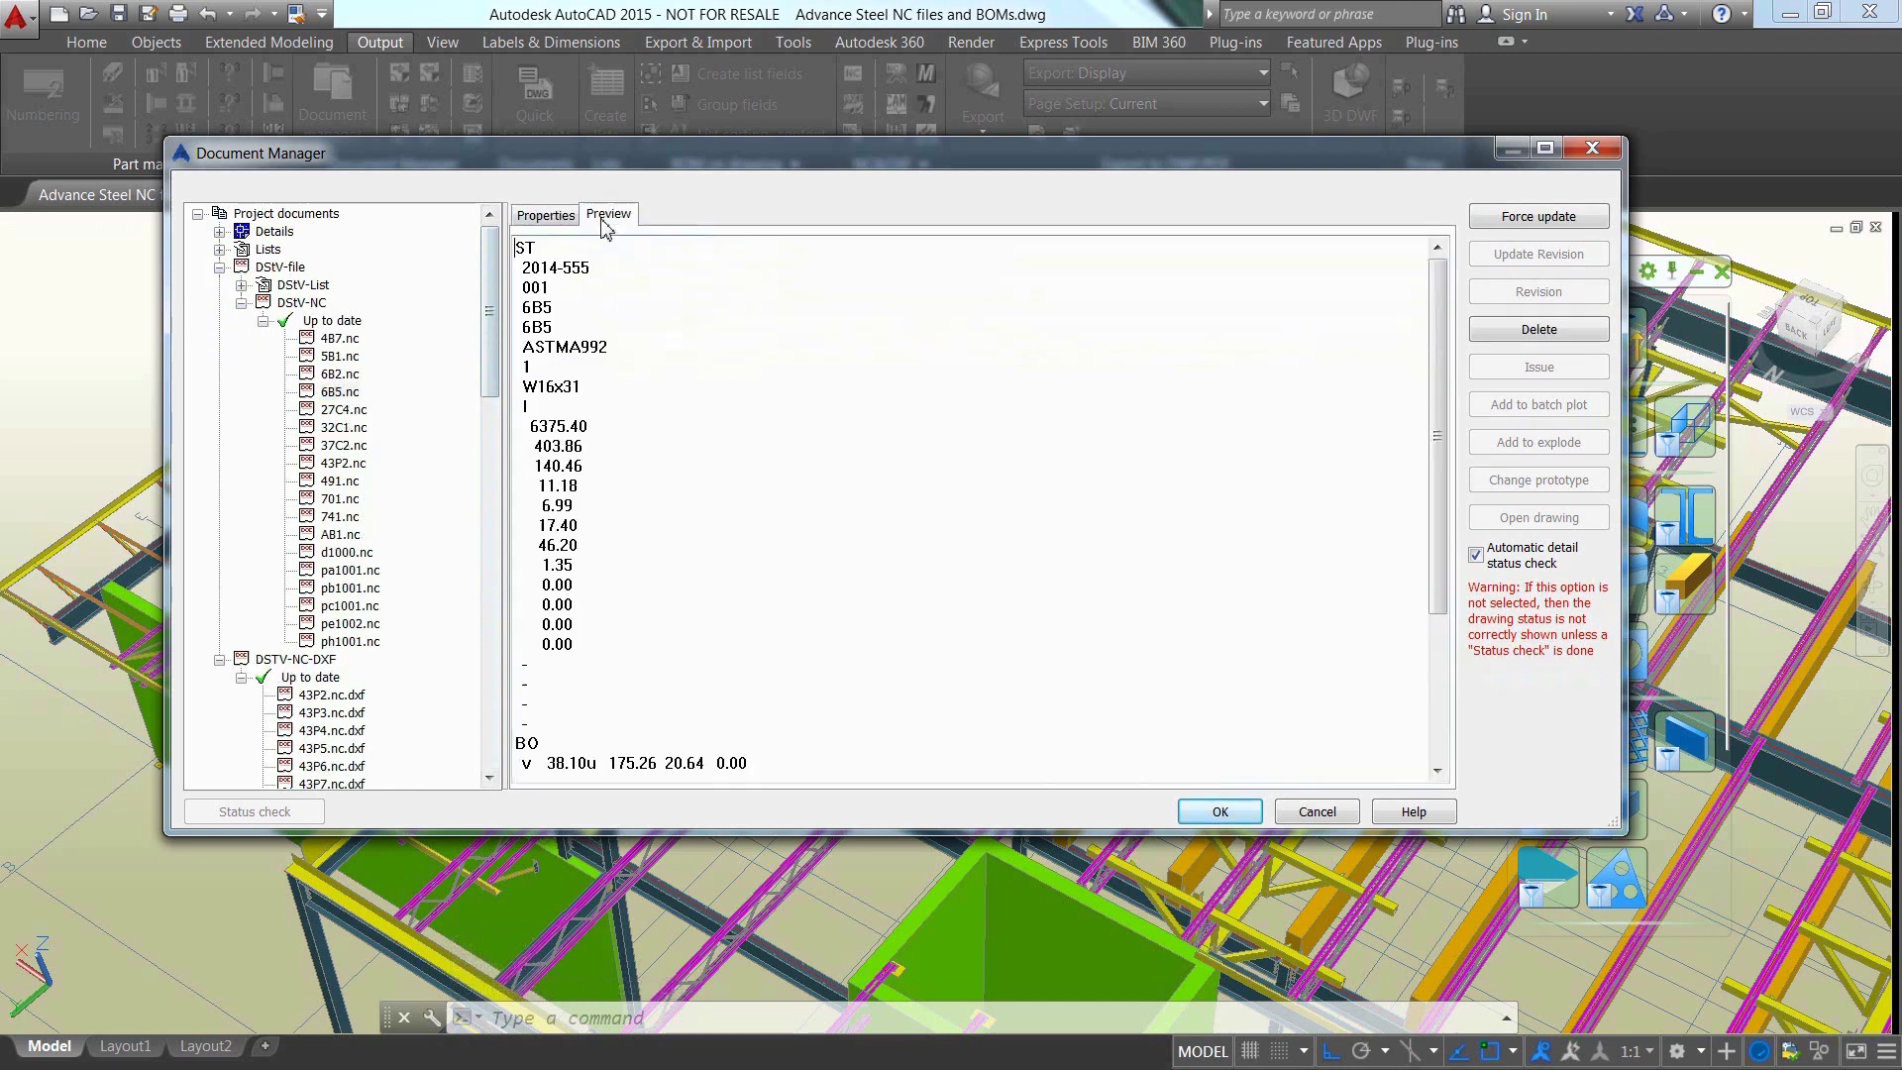
pyautogui.moveTo(1461, 476); pyautogui.dragTo(1466, 649)
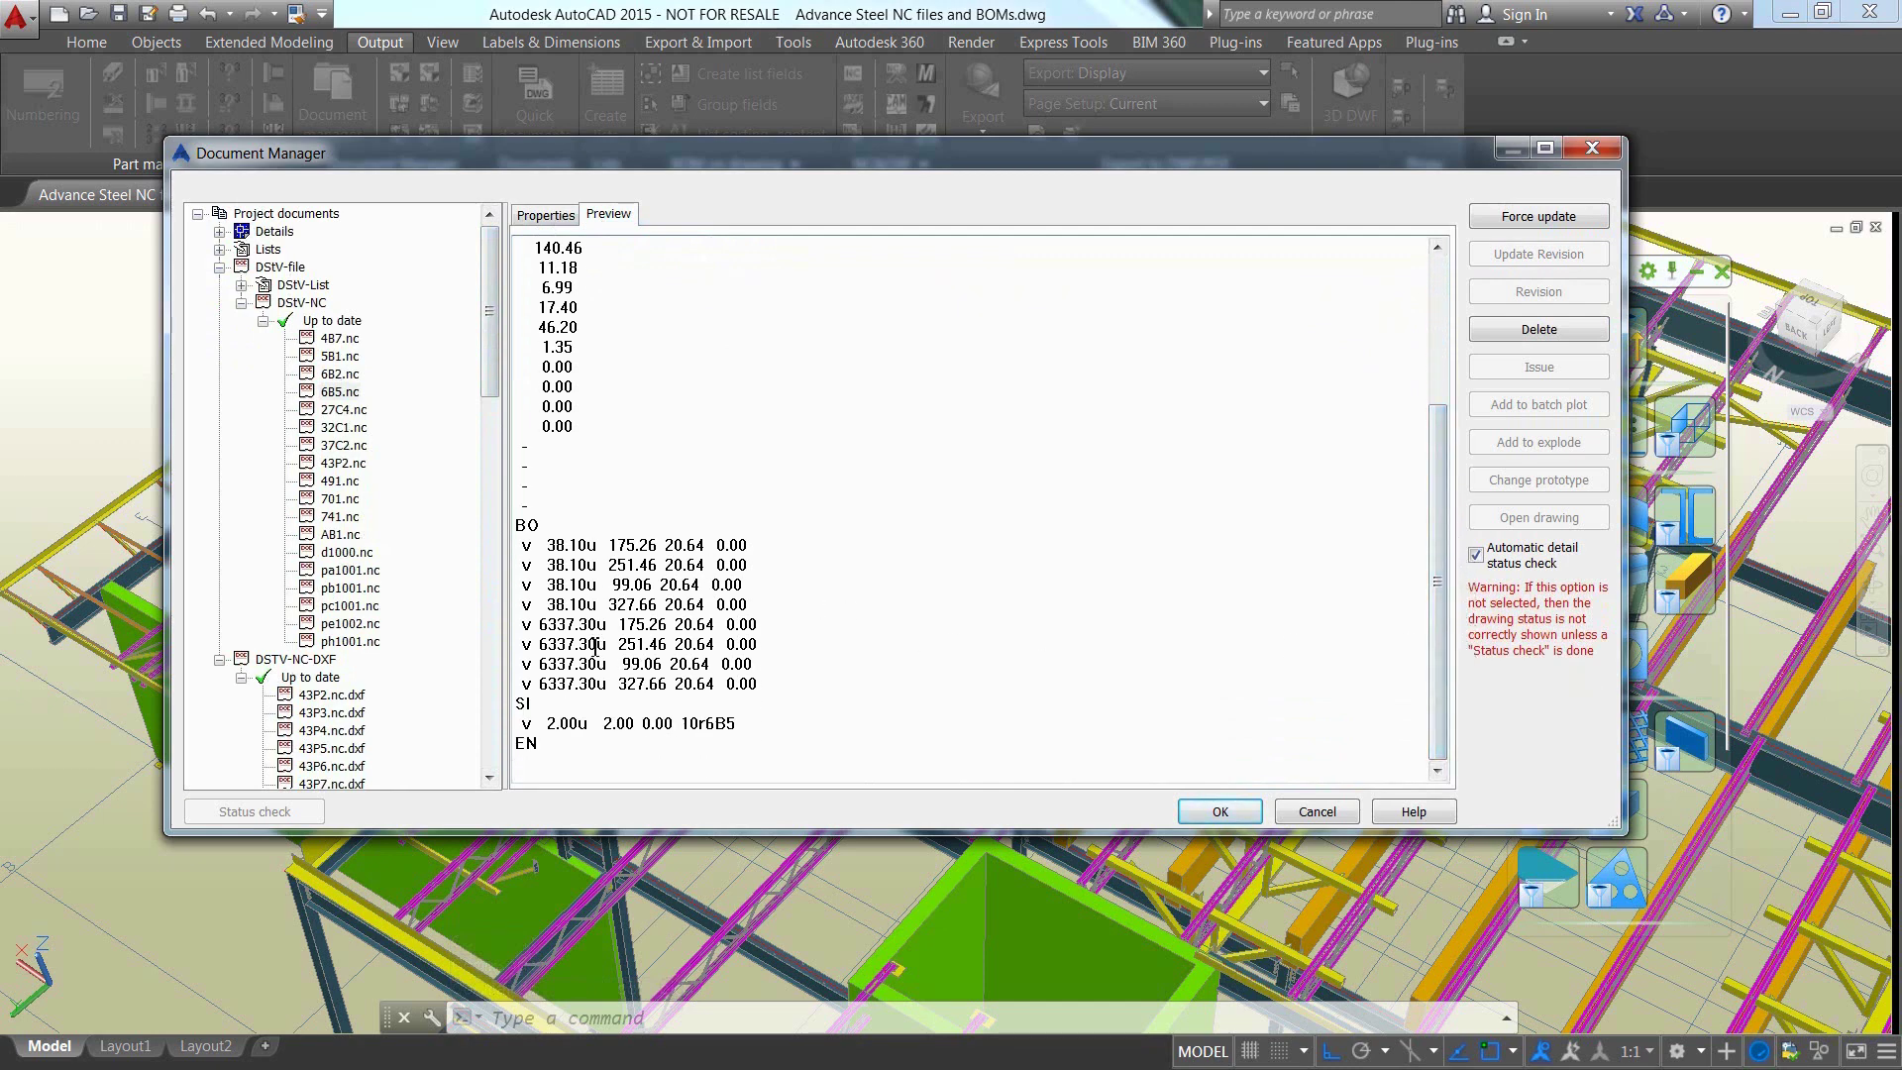
# View the NC text of 701.nc and ph1001.nc, then list the up-to-date report files under Lists.
pyautogui.click(340, 498)
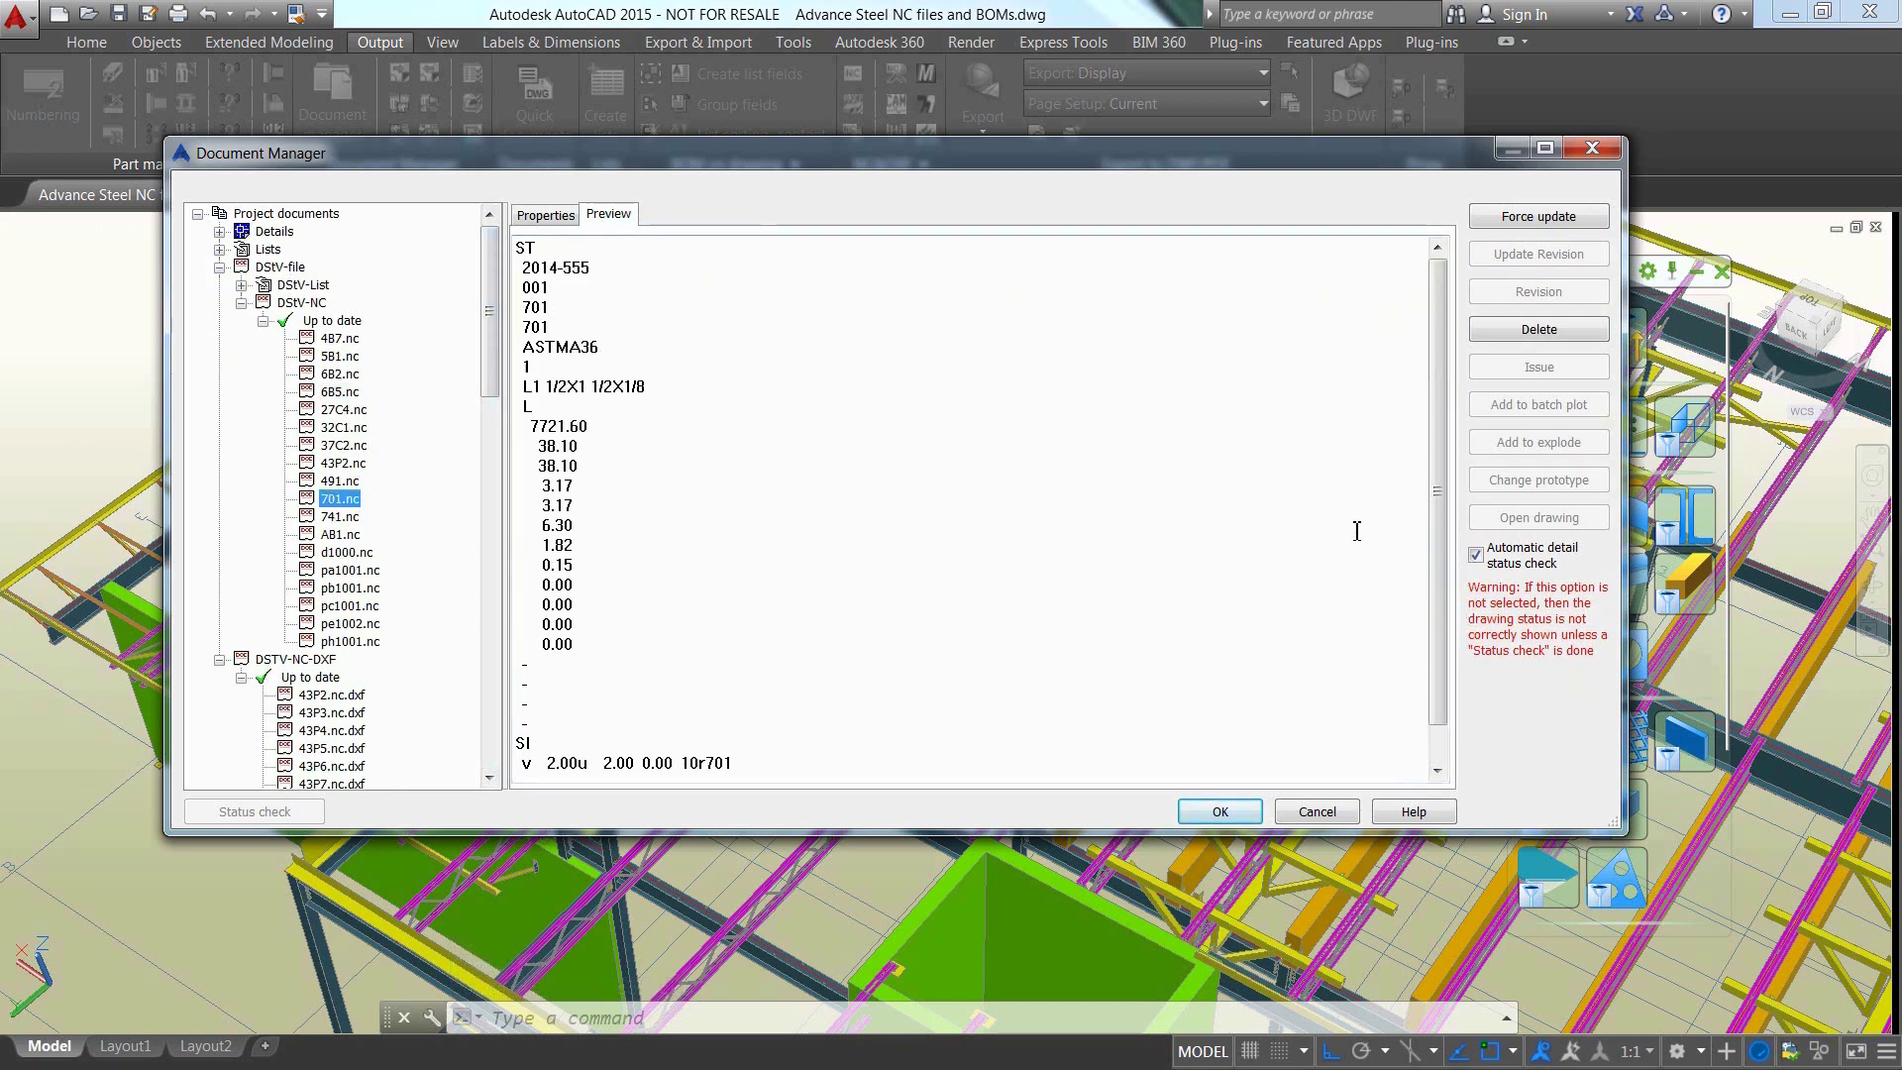
pyautogui.moveTo(1436, 522); pyautogui.dragTo(1461, 557)
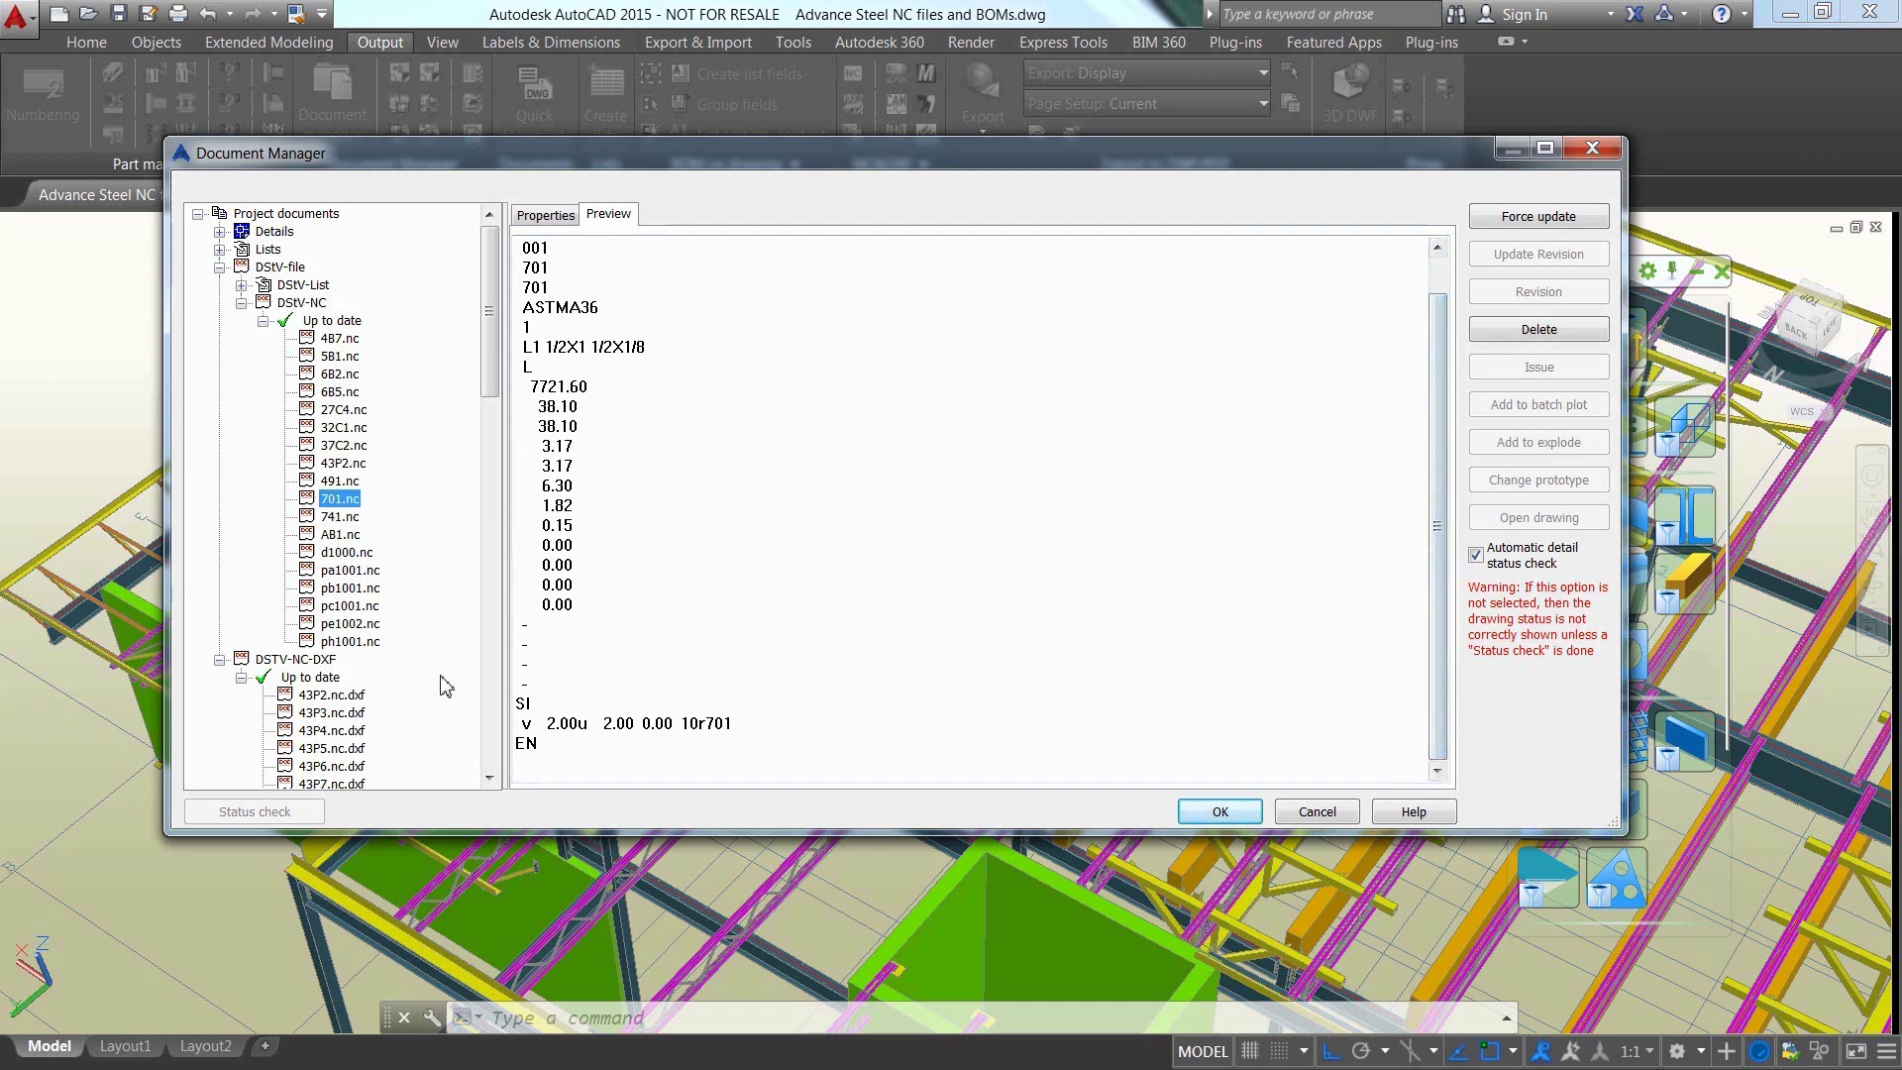
pyautogui.click(351, 642)
pyautogui.moveTo(1439, 574); pyautogui.dragTo(1460, 686)
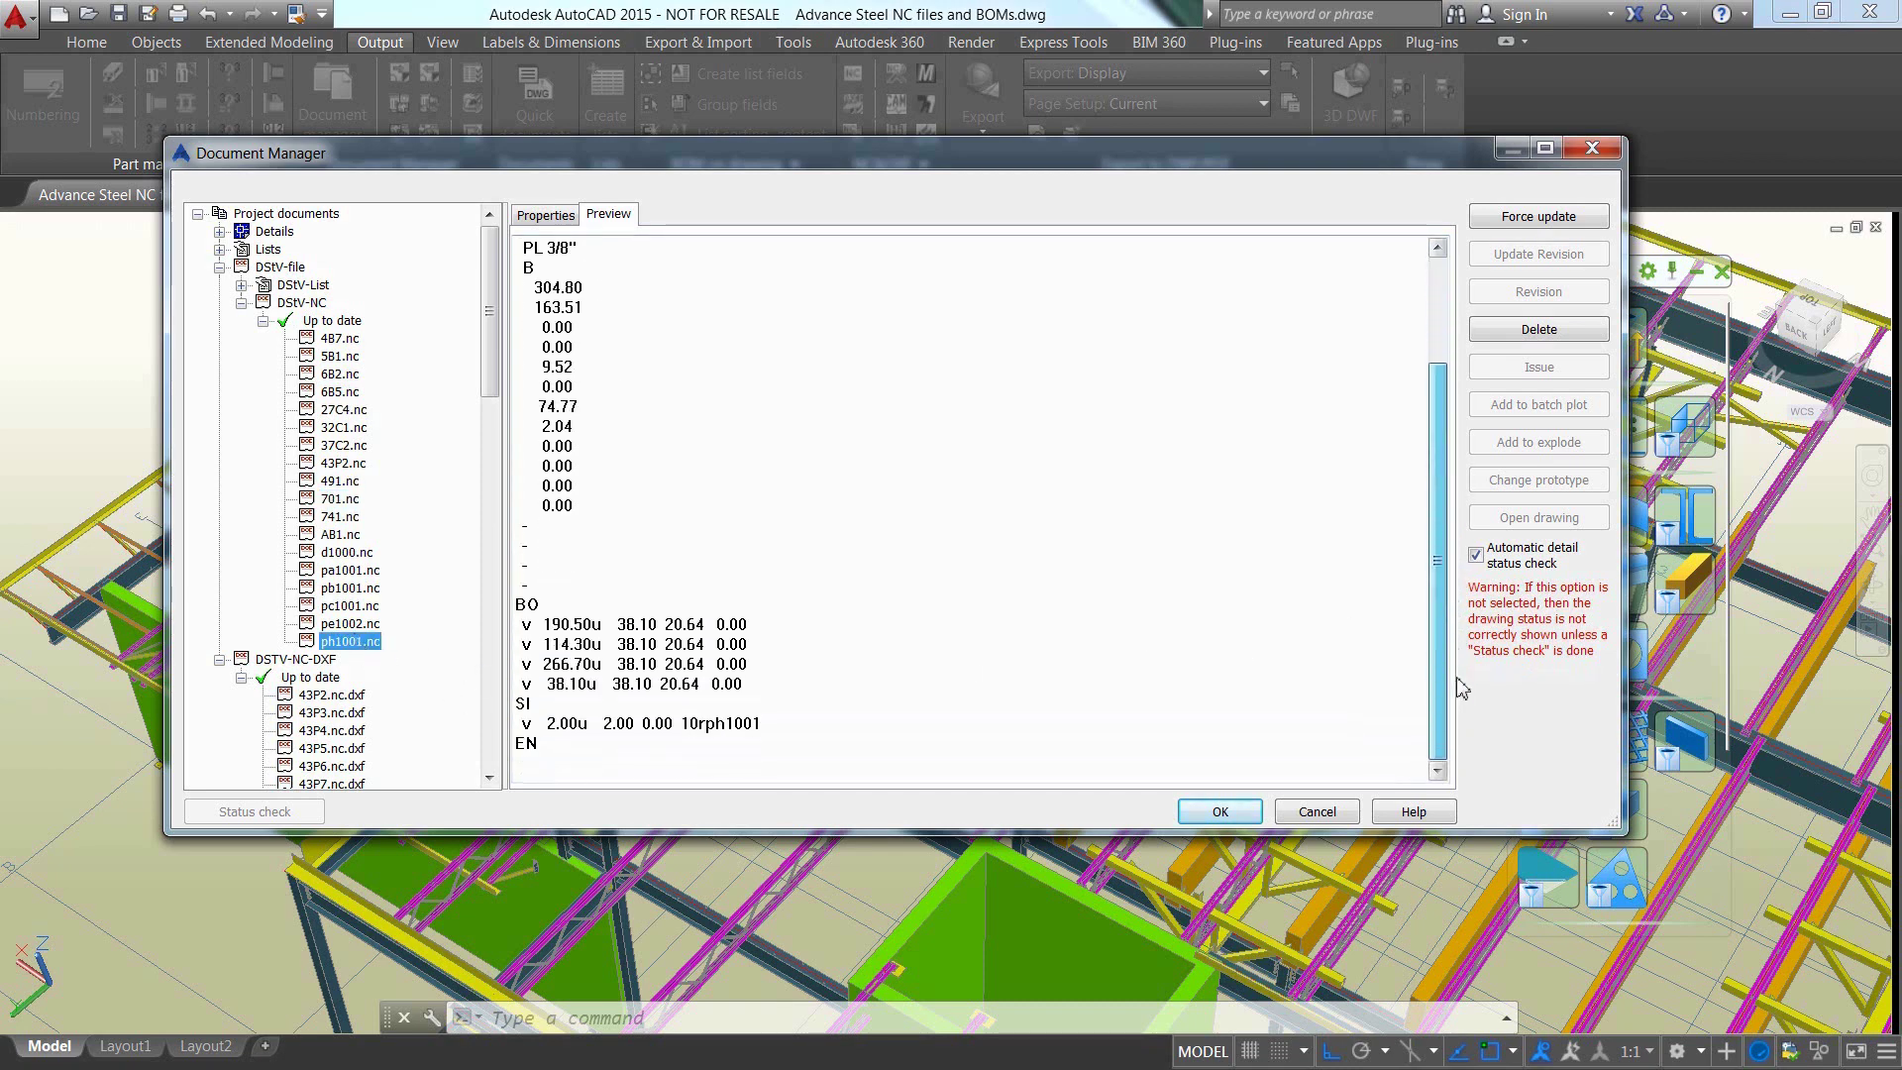
pyautogui.click(235, 250)
pyautogui.click(241, 250)
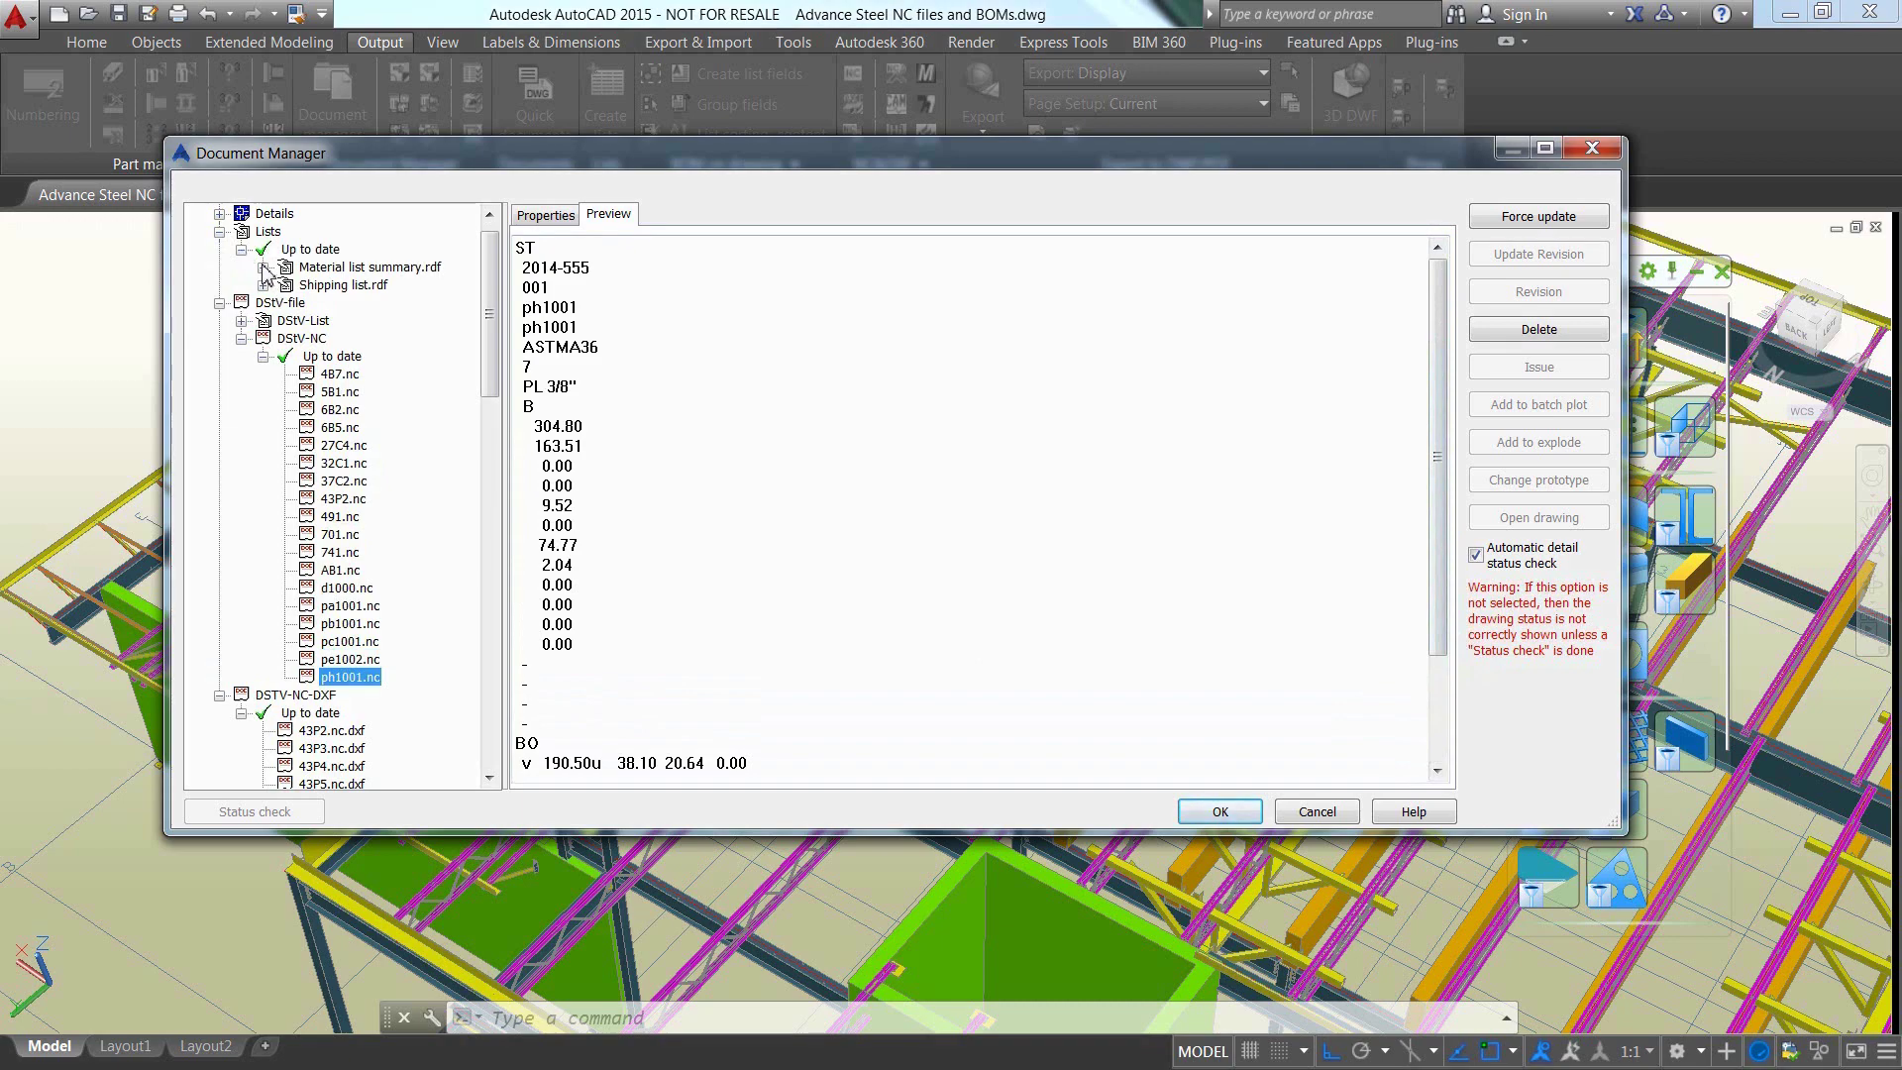
# Preview Material list summary.rdf, zoomed out three steps, and scroll through the report page.
pyautogui.click(328, 271)
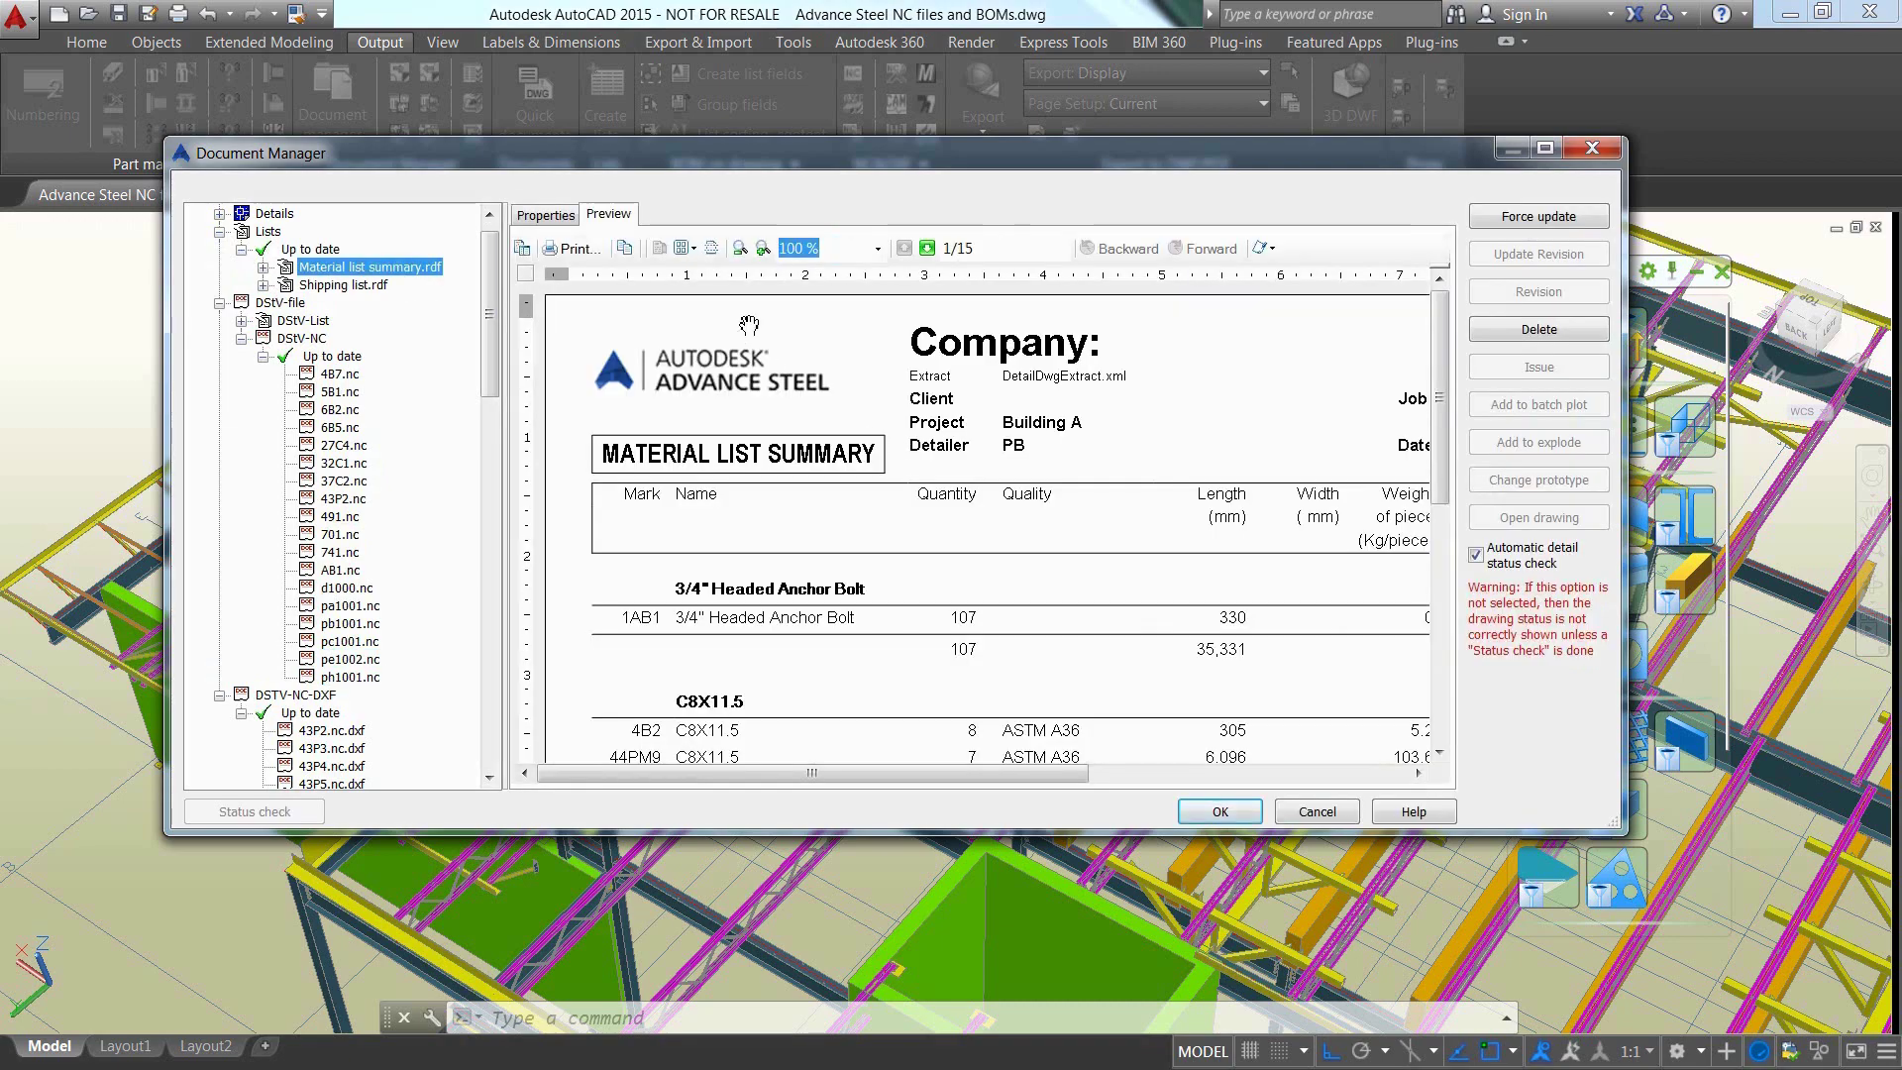
pyautogui.click(739, 249)
pyautogui.click(739, 249)
pyautogui.click(739, 249)
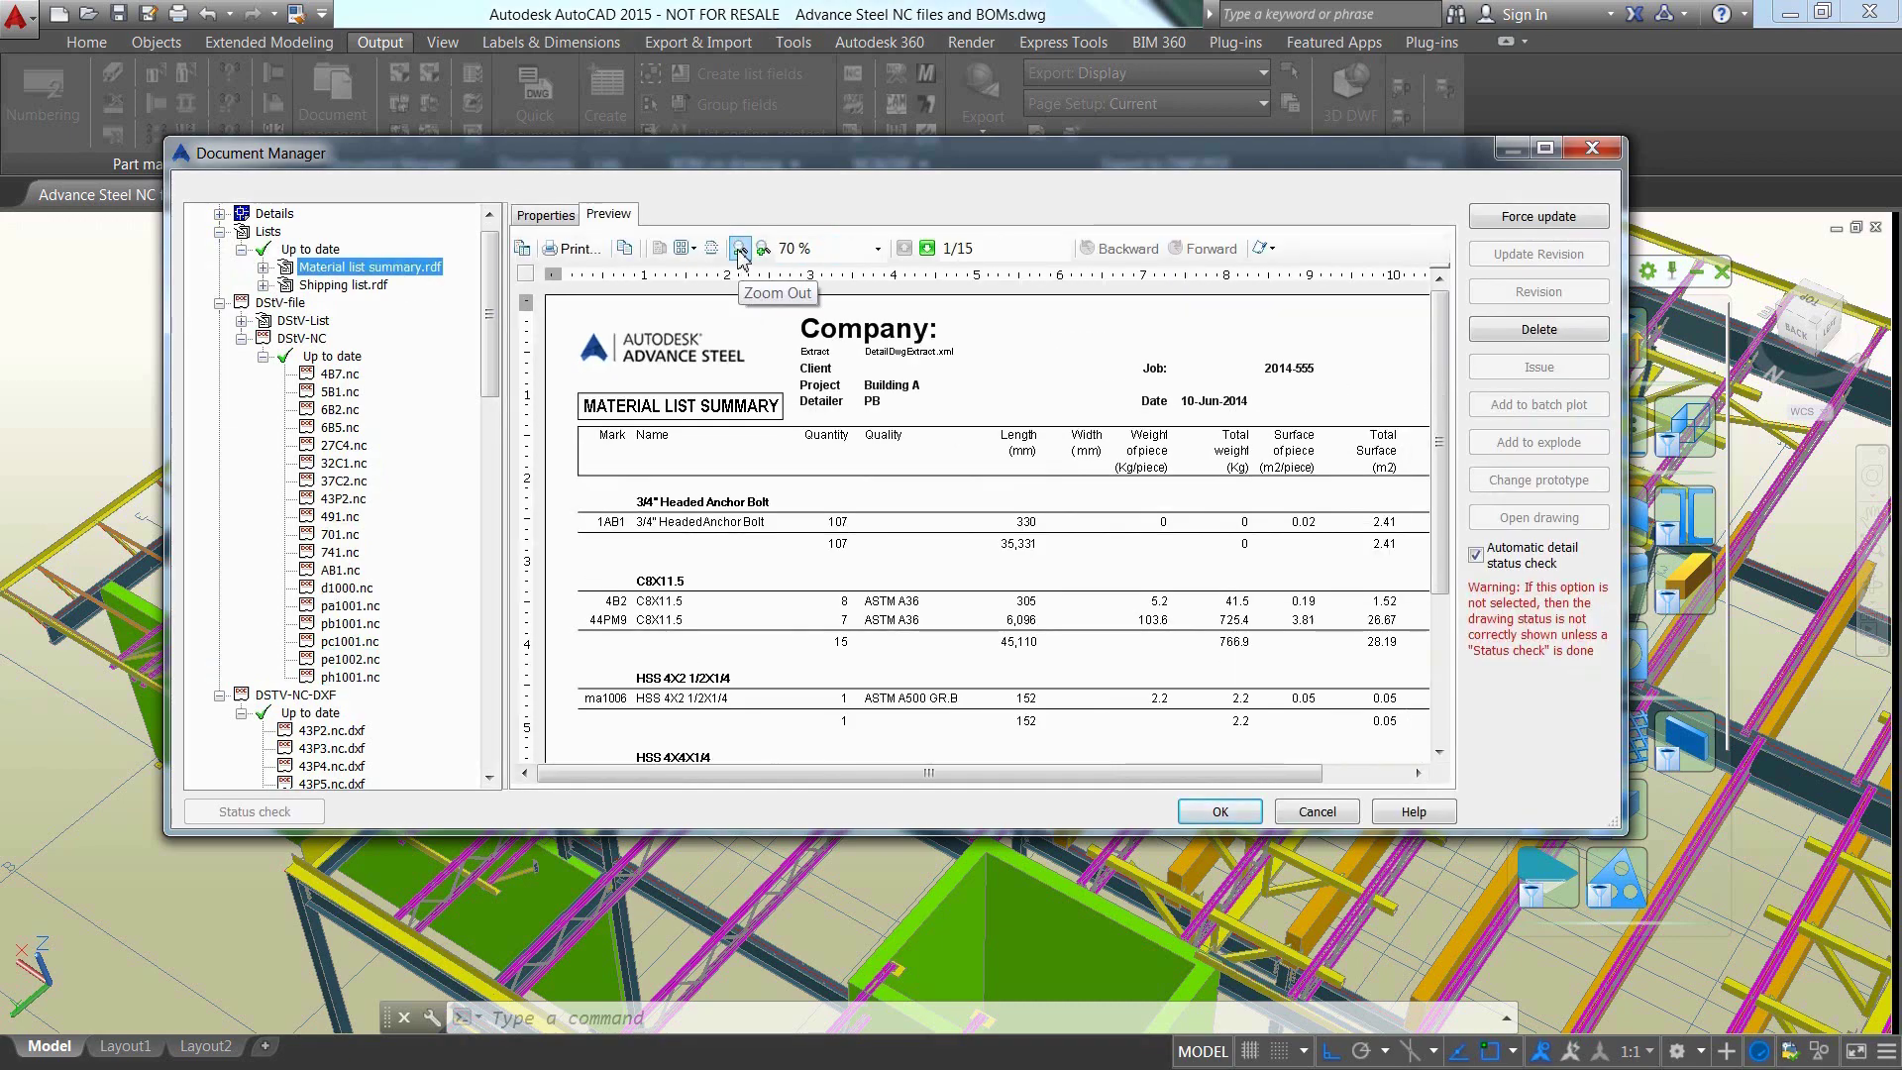
pyautogui.moveTo(1441, 461); pyautogui.dragTo(1463, 580)
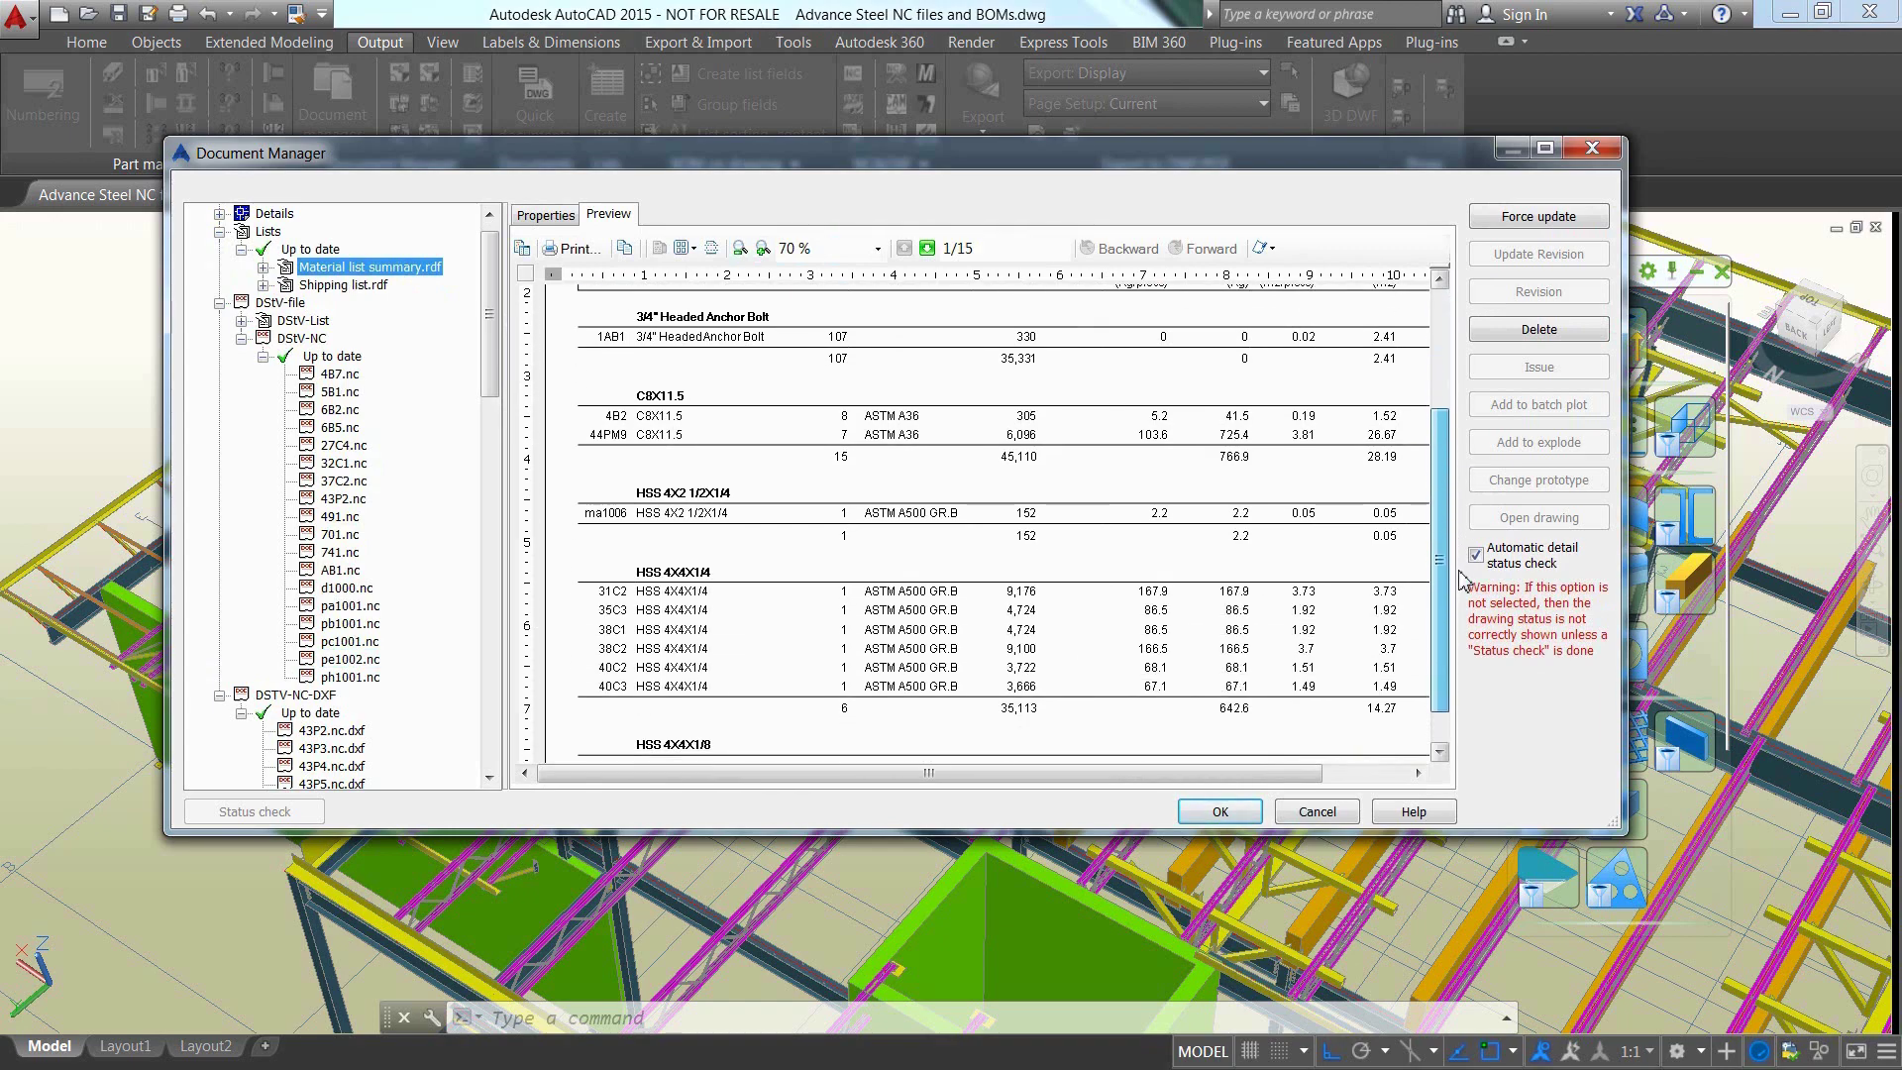
pyautogui.scroll(5, 1291, 480)
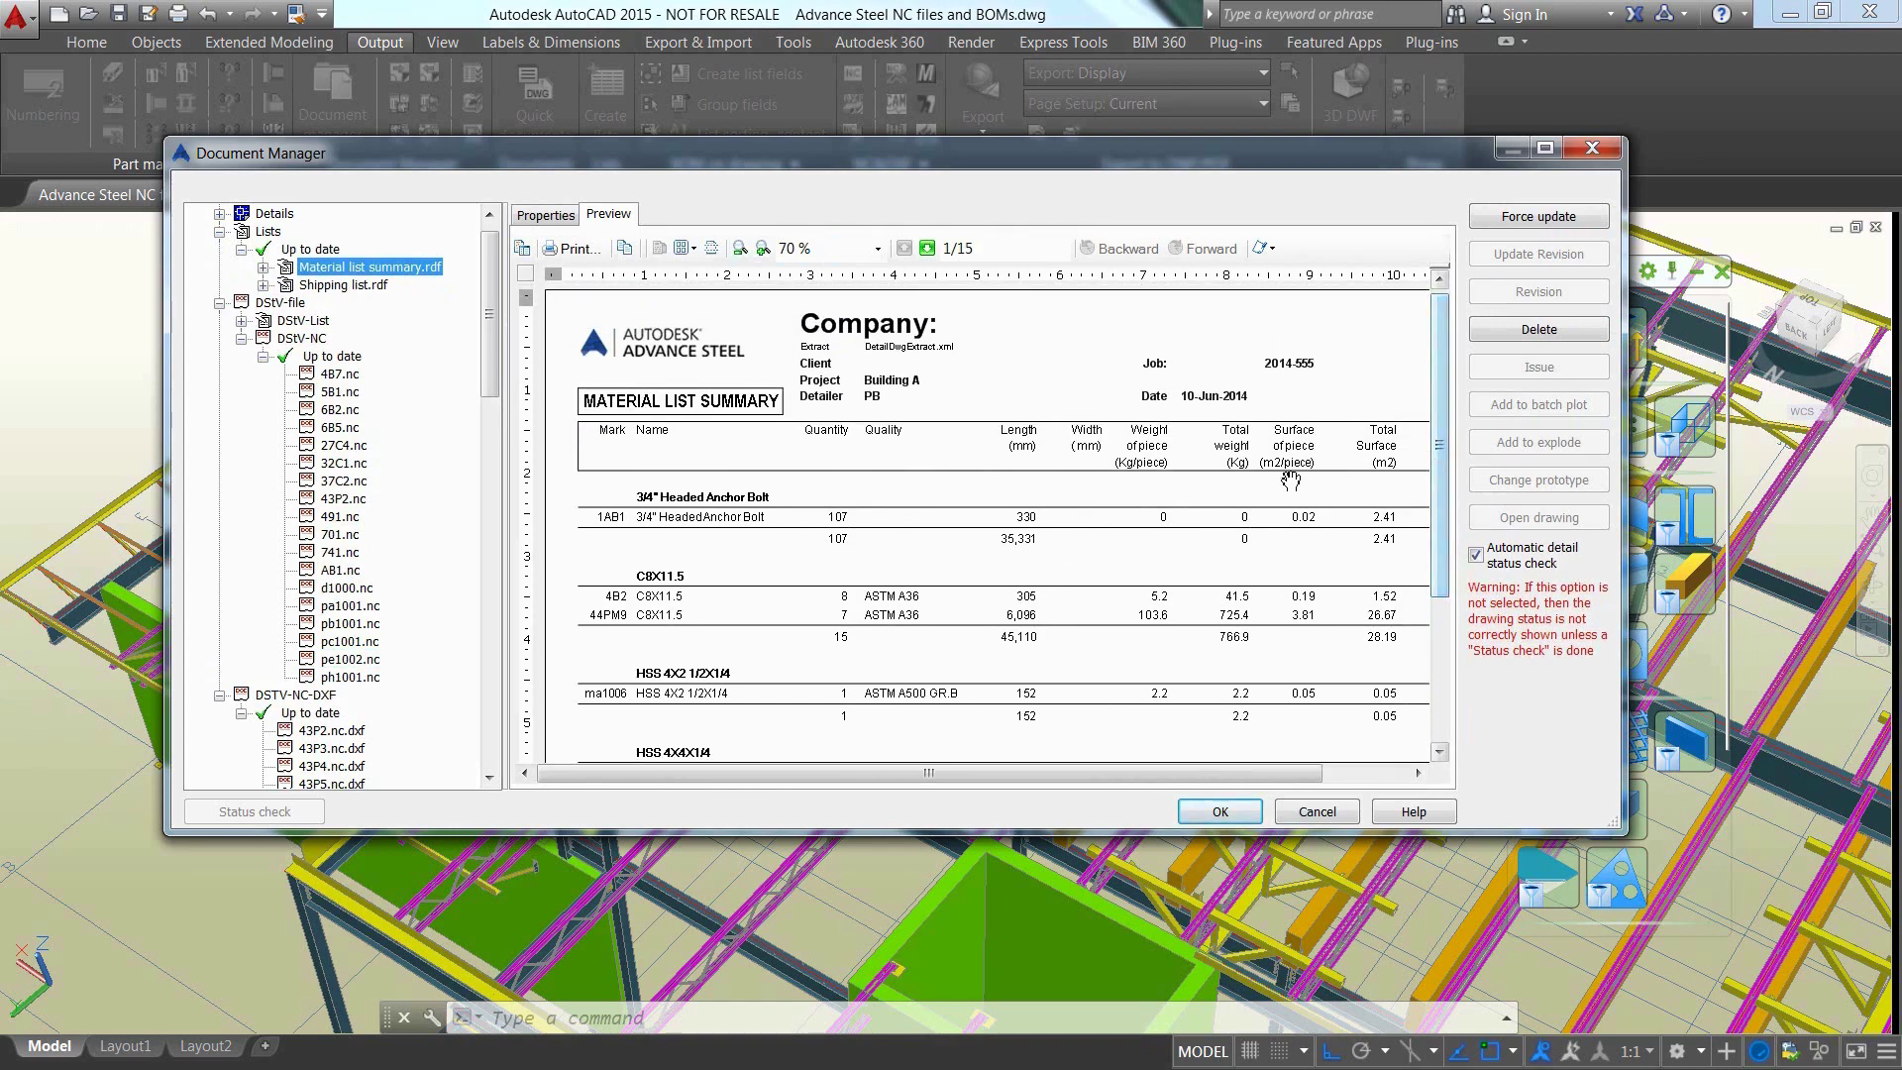